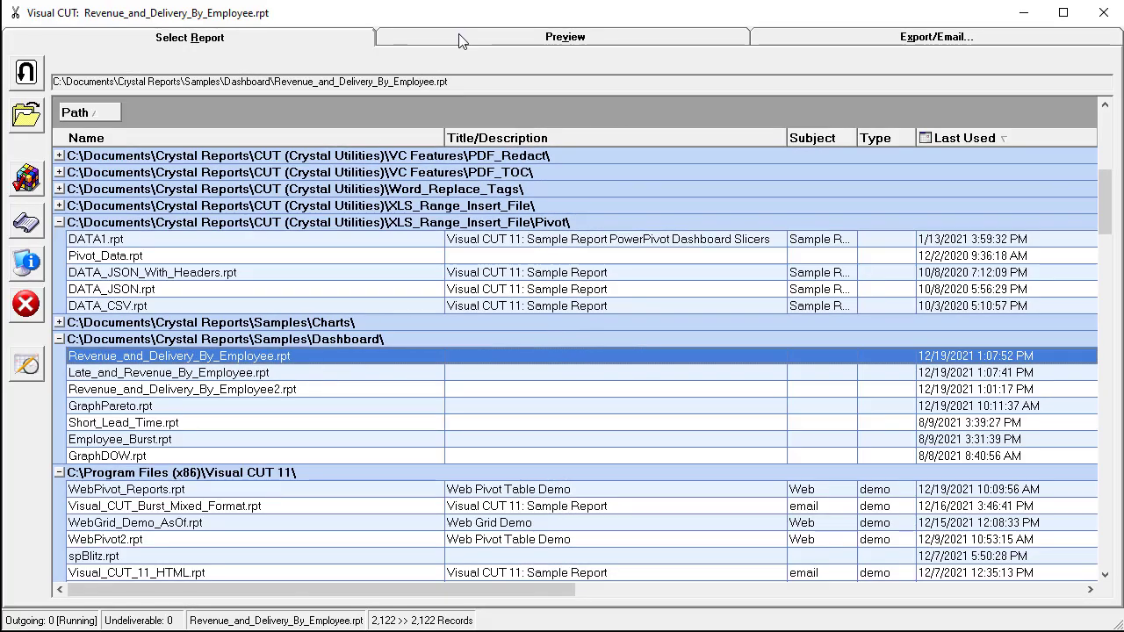
# Step: Preview the Revenue and Late Delivery report and open its HTML 40 export options on Export/Email
pyautogui.click(460, 37)
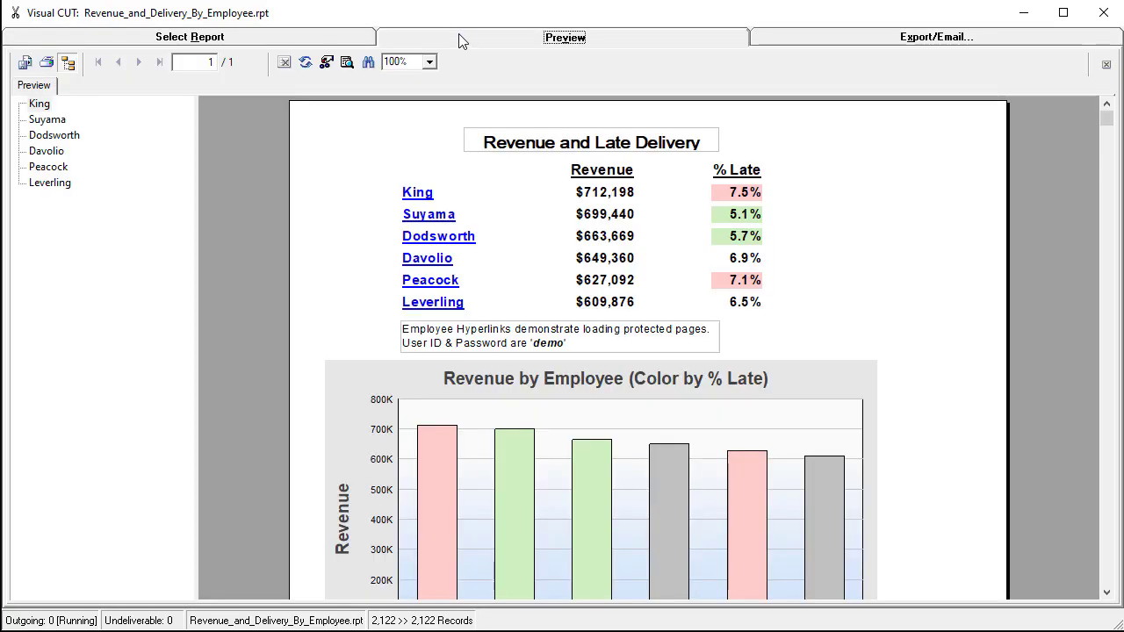
pyautogui.click(876, 40)
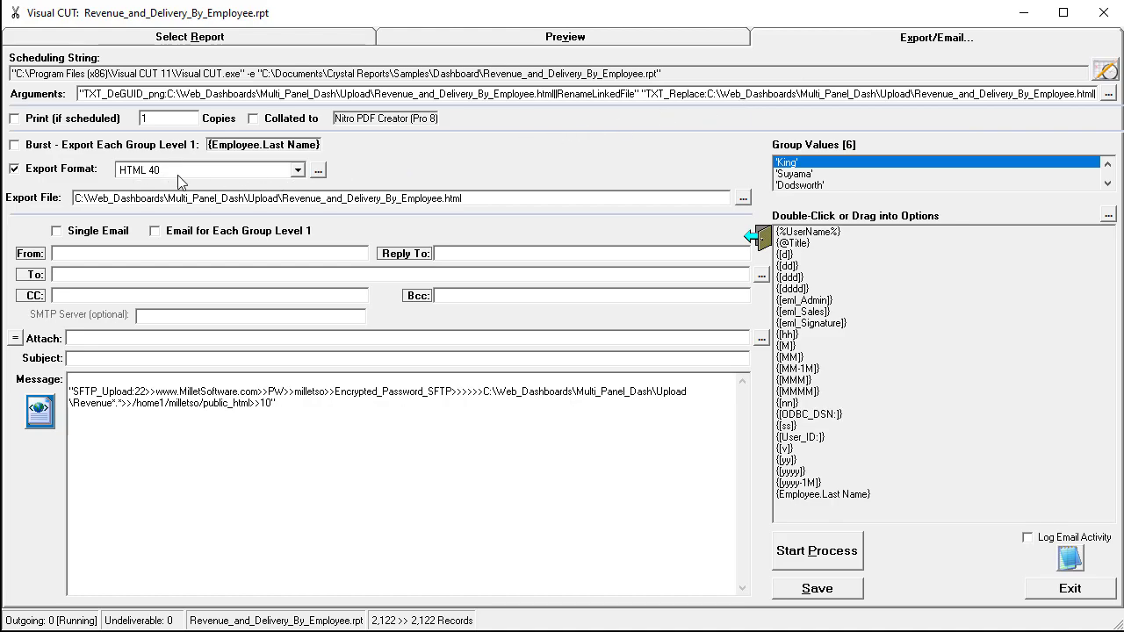
pyautogui.click(320, 171)
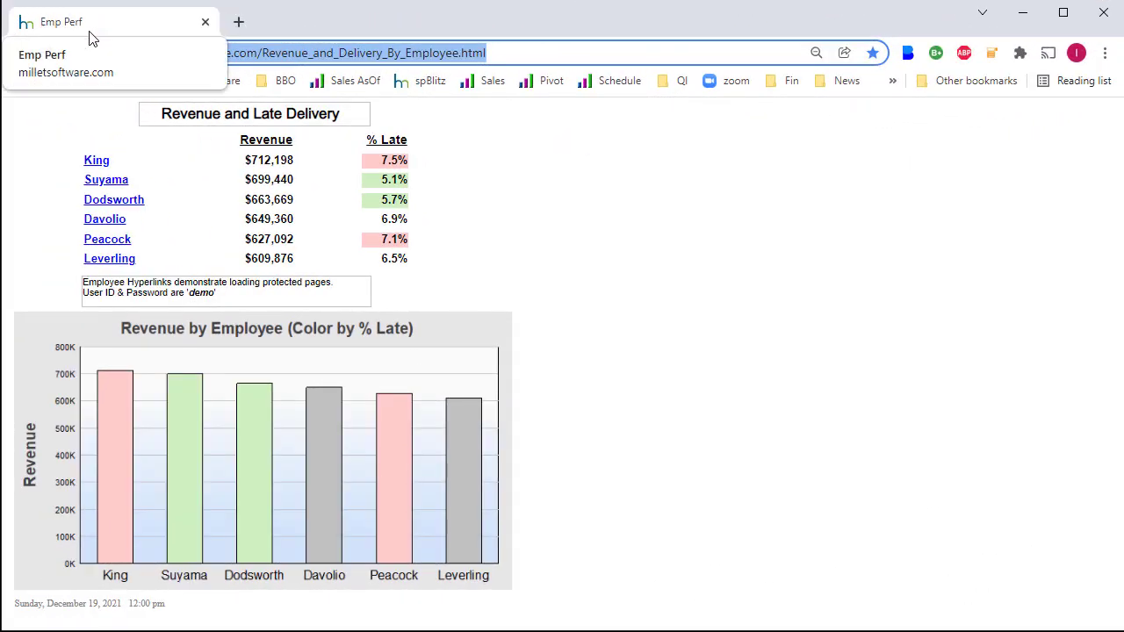
# Step: Show the dashboard's page source in a new tab and select the 600-second meta refresh value
pyautogui.rightClick(605, 166)
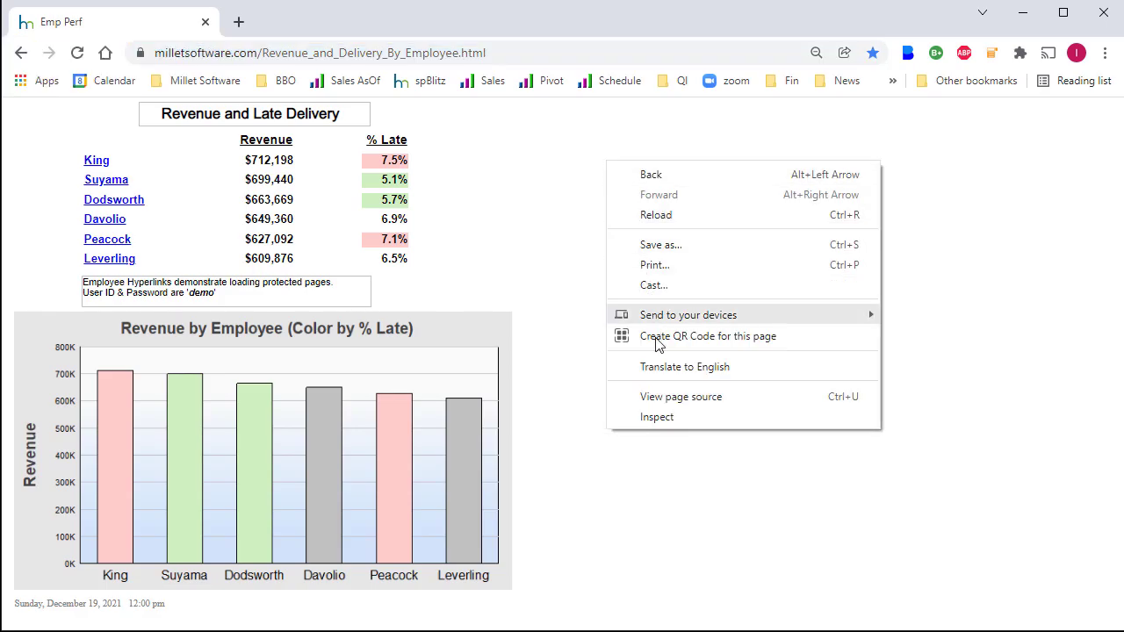
pyautogui.click(674, 400)
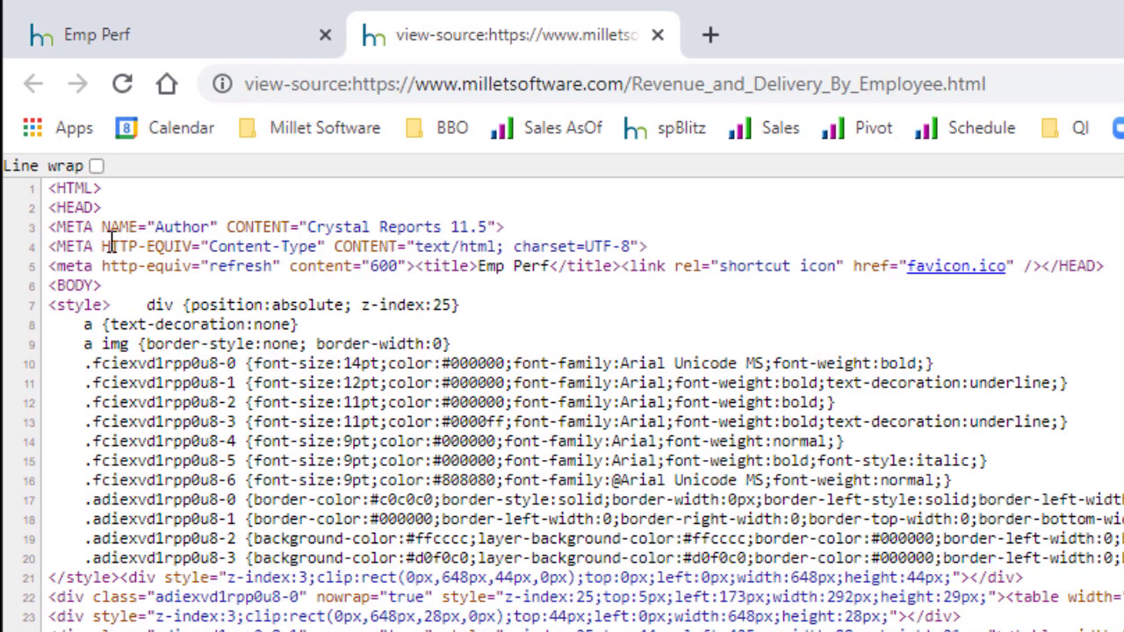
pyautogui.moveTo(104, 266); pyautogui.dragTo(253, 266)
pyautogui.doubleClick(386, 266)
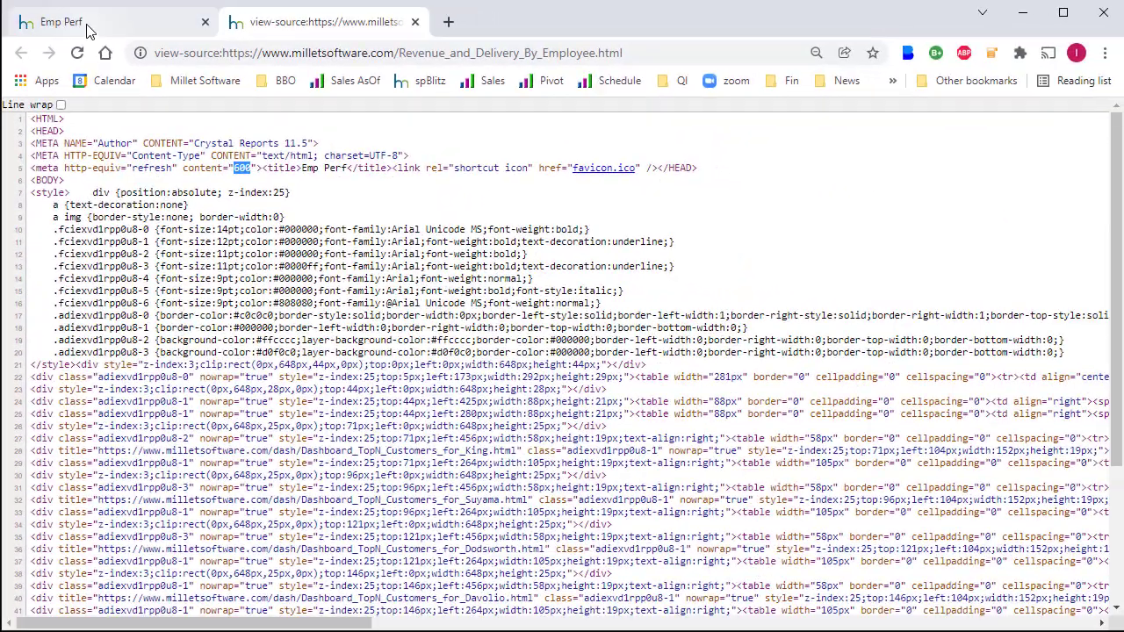
# Step: Open Suyama's top customers dashboard from the Emp Perf page
pyautogui.click(89, 24)
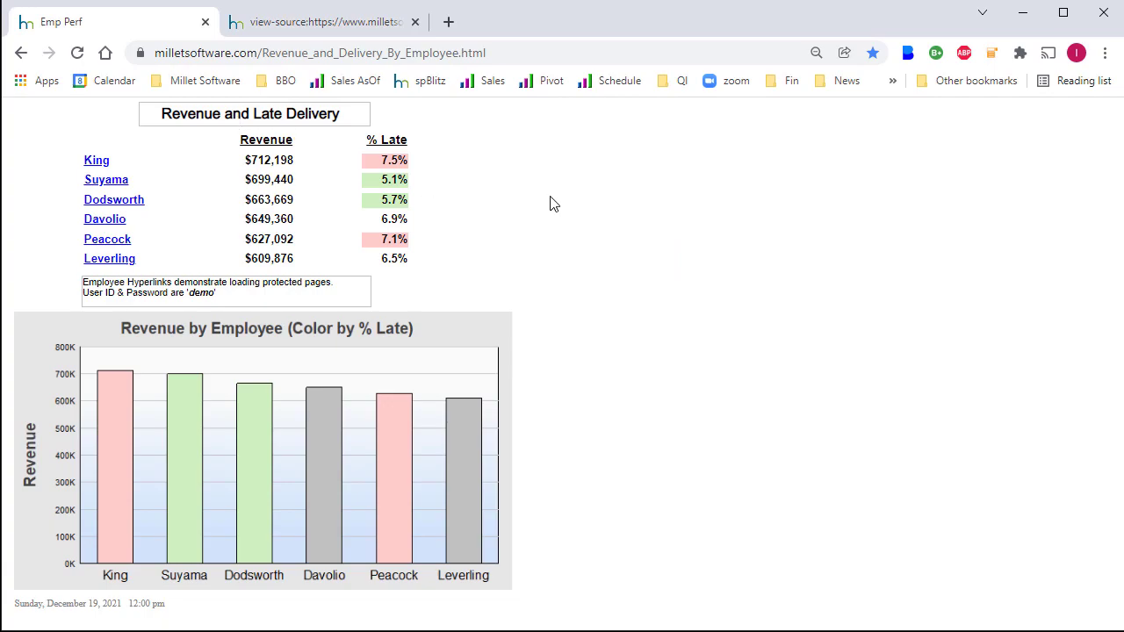
pyautogui.click(103, 181)
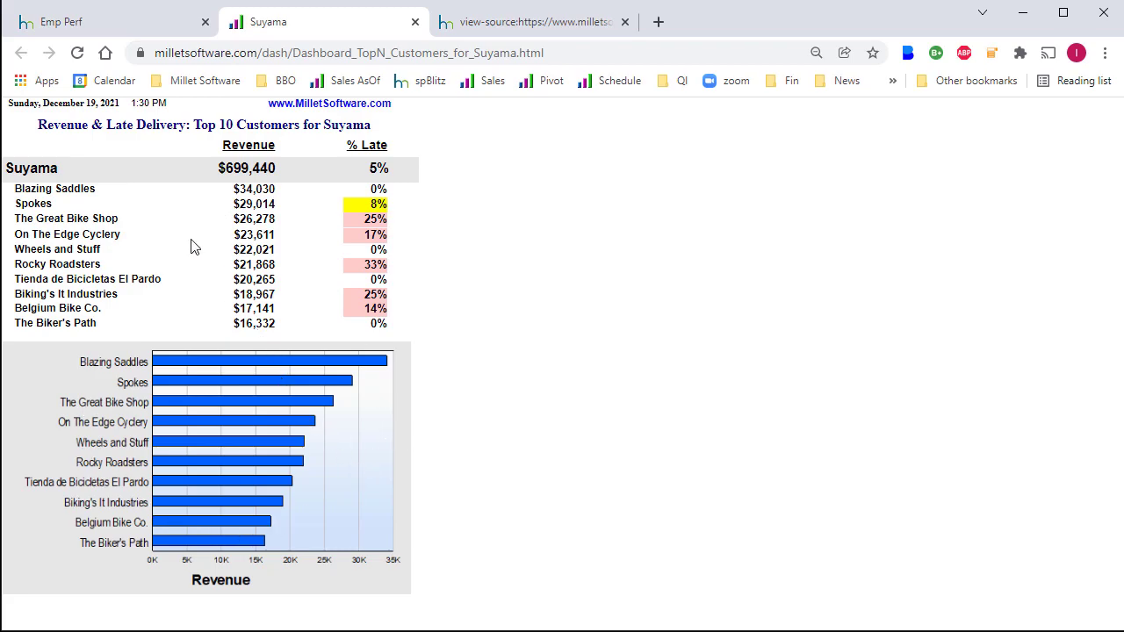
pyautogui.moveTo(194, 246)
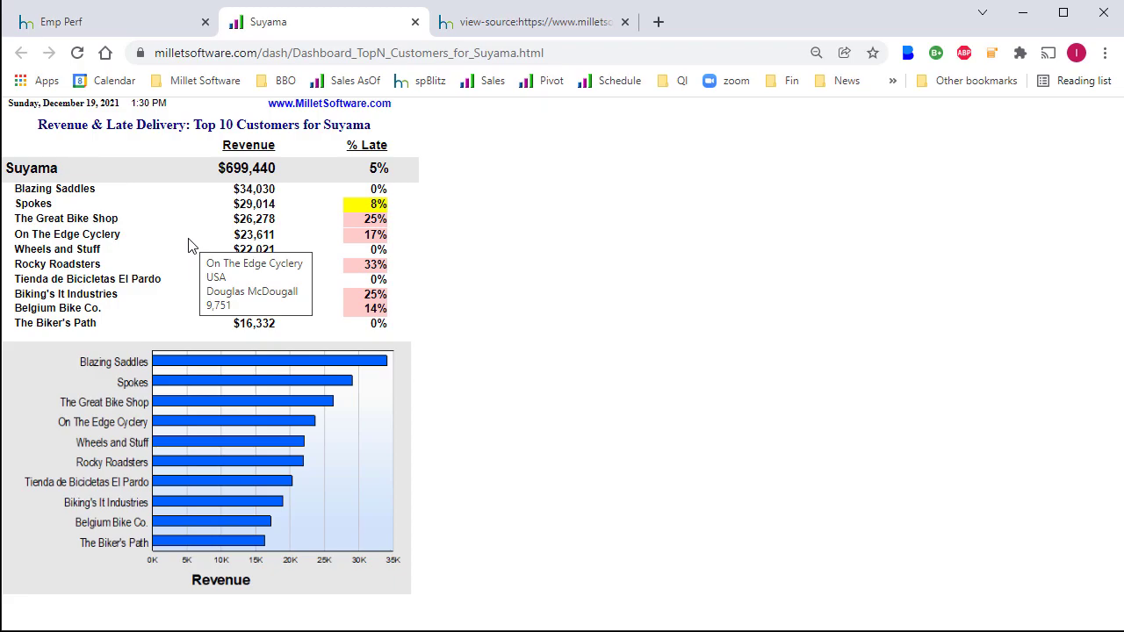
# Step: Open Davolio's link in an incognito window and sign in with the demo username and password
pyautogui.click(95, 25)
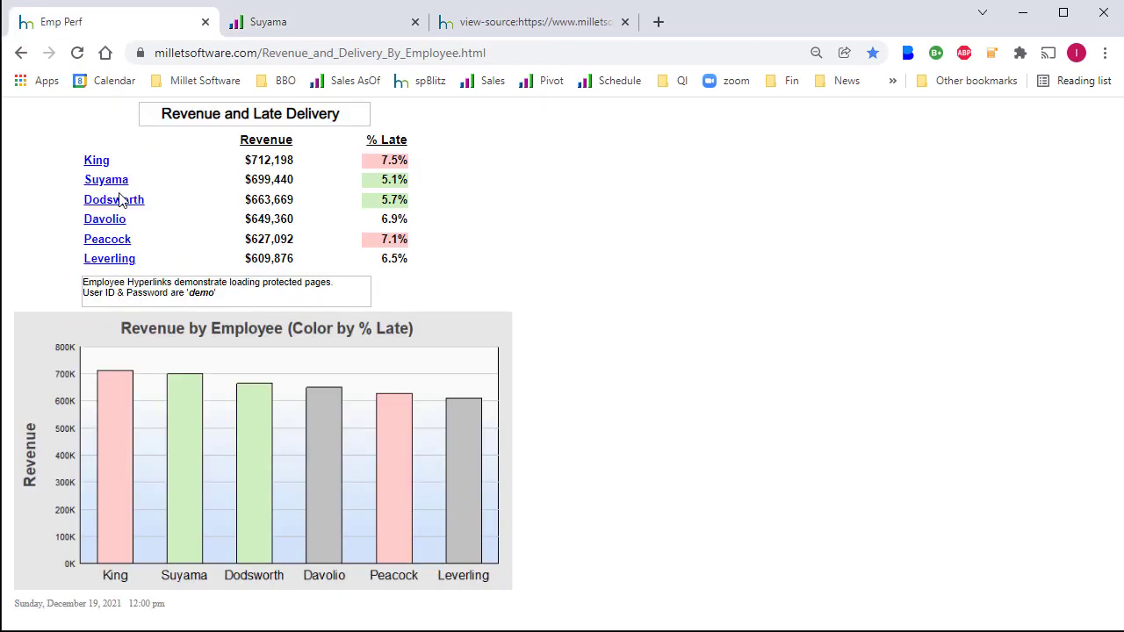
pyautogui.rightClick(95, 225)
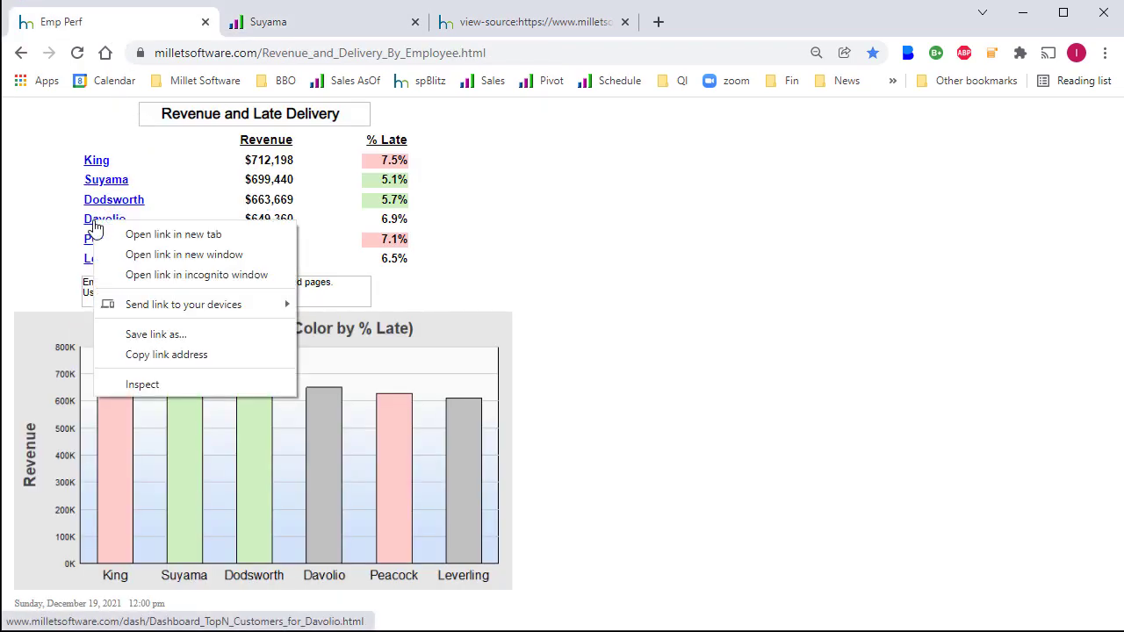
pyautogui.click(149, 275)
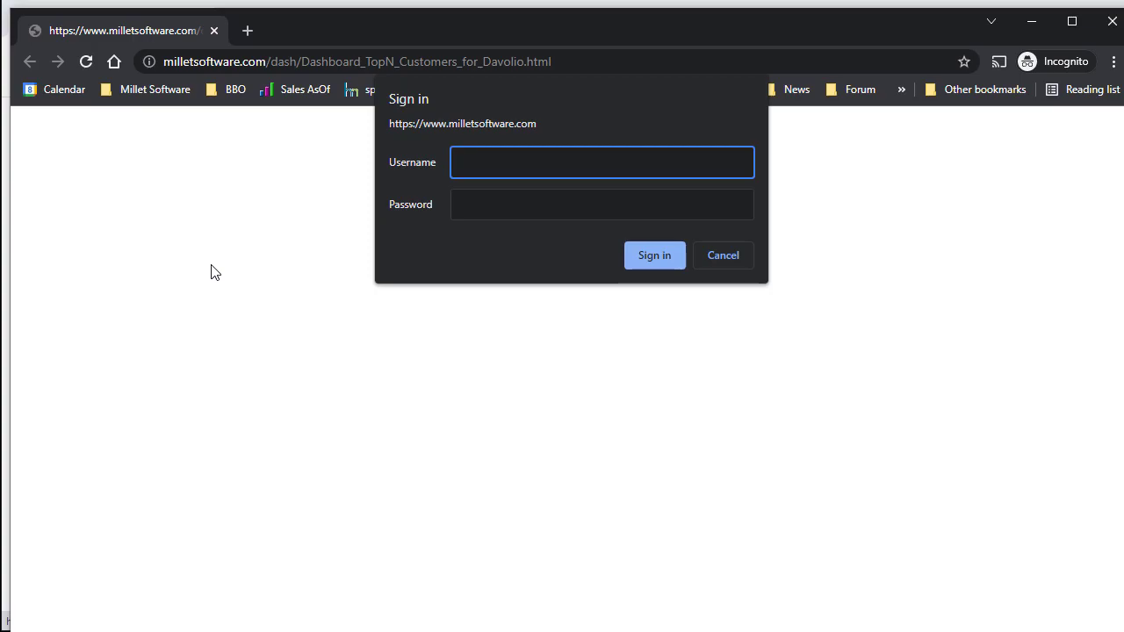
pyautogui.write('demo')
pyautogui.press('Tab')
pyautogui.write('demo')
pyautogui.click(650, 253)
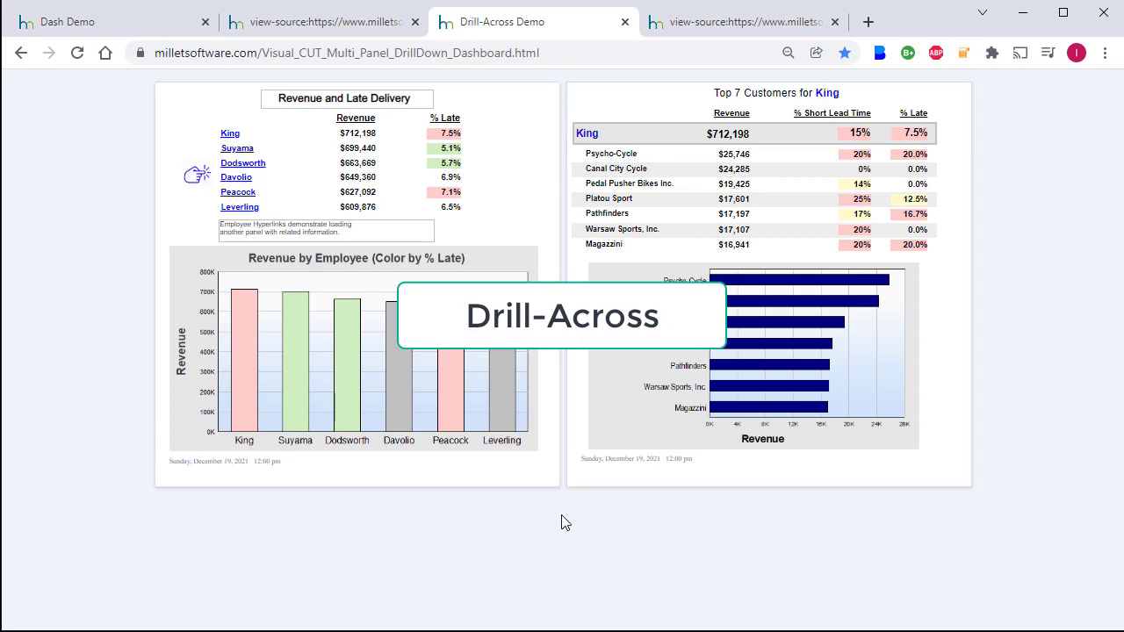
# Step: Select Suyama in the Drill-Across left panel to list his top 7 customers on the right
pyautogui.click(236, 149)
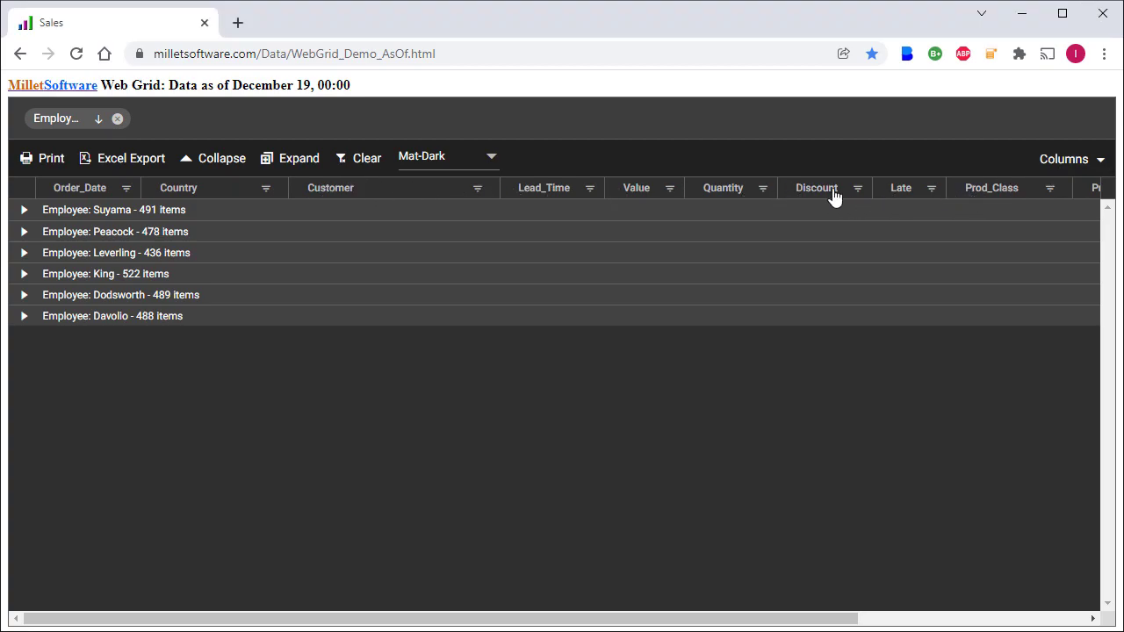
# Step: Check the Country and Value filter menus and the Columns chooser on the Sales web grid, then close the chooser
pyautogui.click(265, 188)
pyautogui.click(669, 188)
pyautogui.click(1101, 162)
pyautogui.moveTo(1089, 296)
pyautogui.mouseDown()
pyautogui.moveTo(1089, 313)
pyautogui.moveTo(1089, 290)
pyautogui.mouseUp()
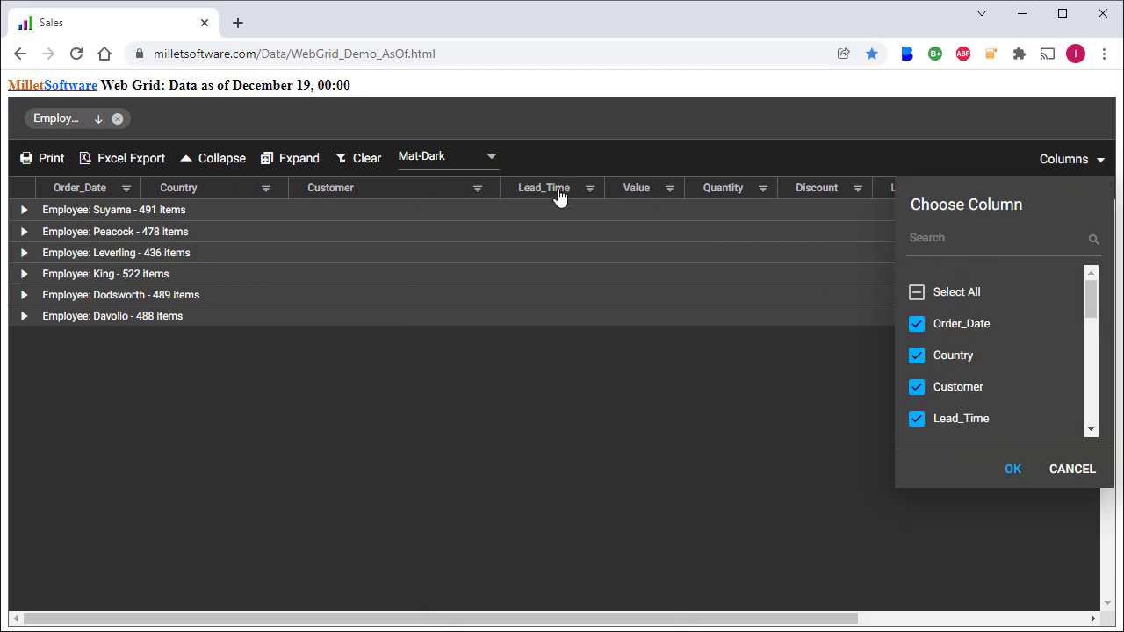
pyautogui.click(484, 132)
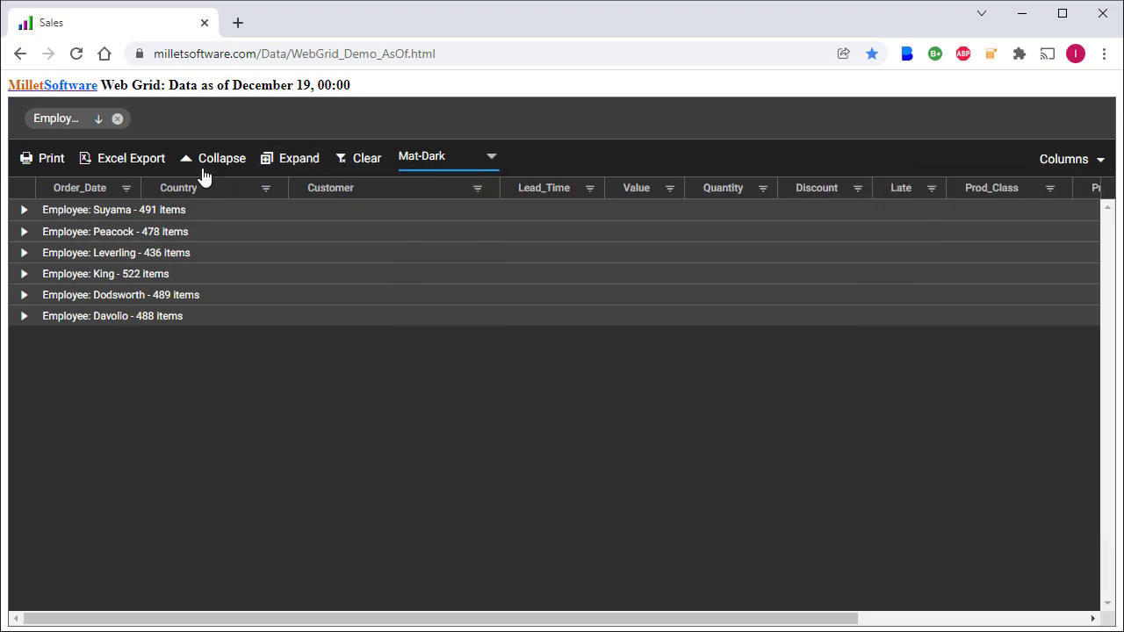
# Step: Expand the 'Employee: Leverling - 436 items' group in the web grid
pyautogui.click(24, 254)
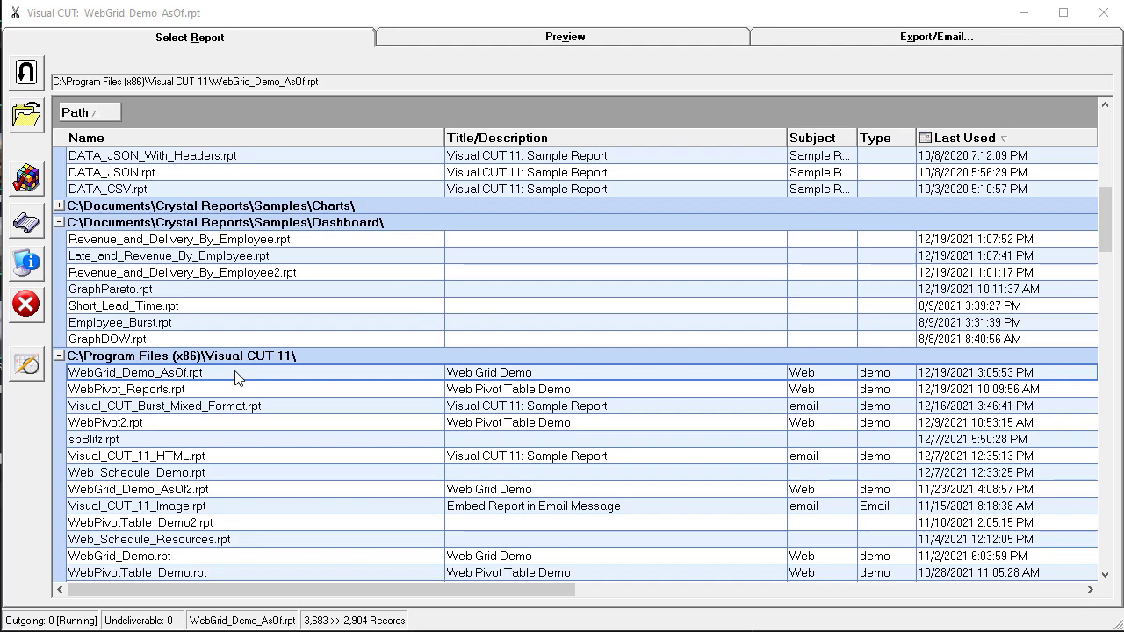
# Step: Preview WebGrid_Demo_AsOf.rpt, keep WebGrid export format, review its web options, and start the process
pyautogui.click(226, 377)
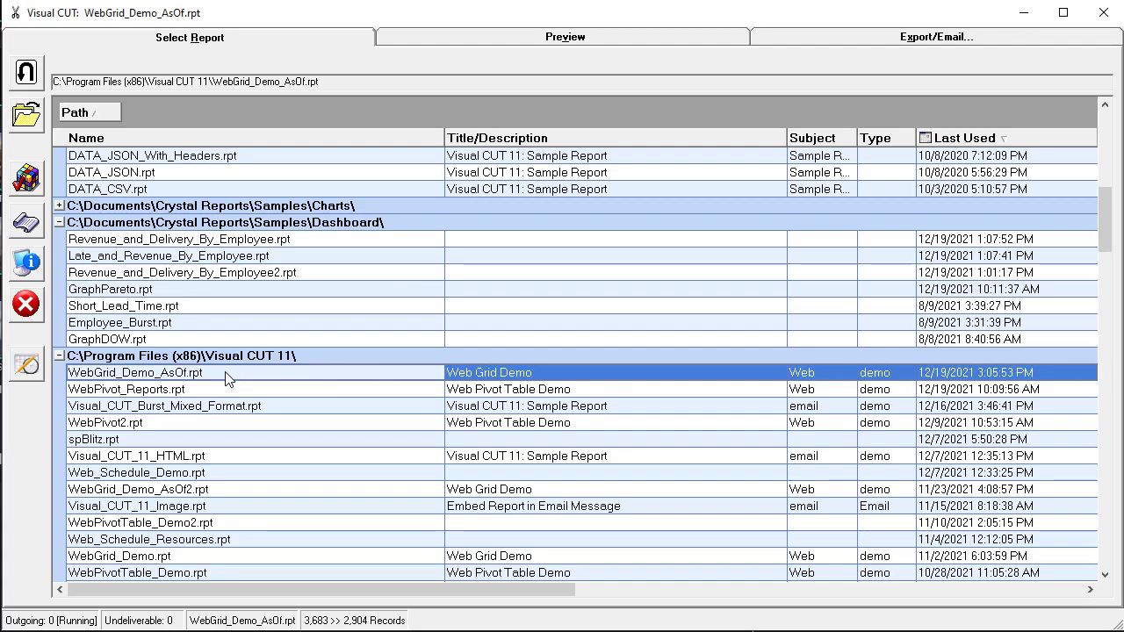
pyautogui.click(440, 40)
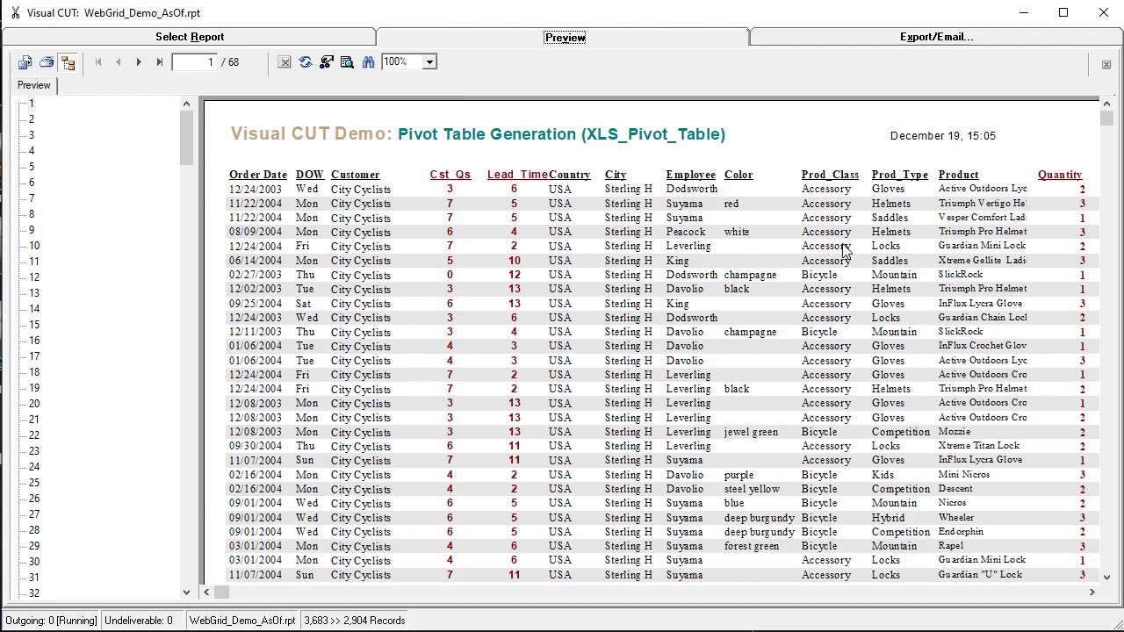
pyautogui.click(868, 46)
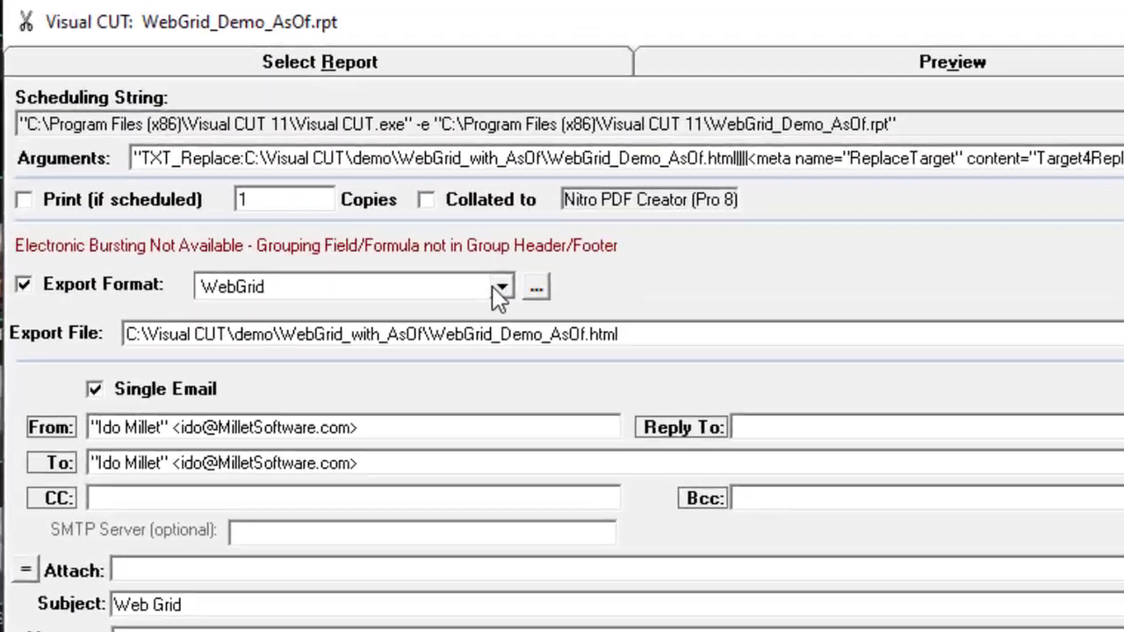
pyautogui.click(496, 290)
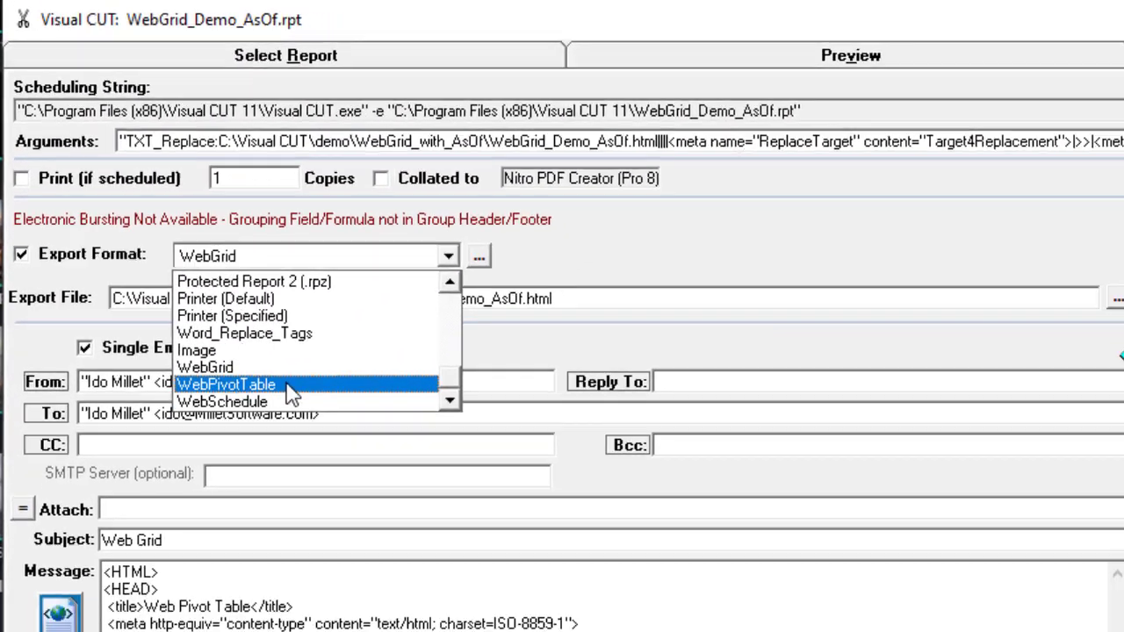
pyautogui.click(446, 292)
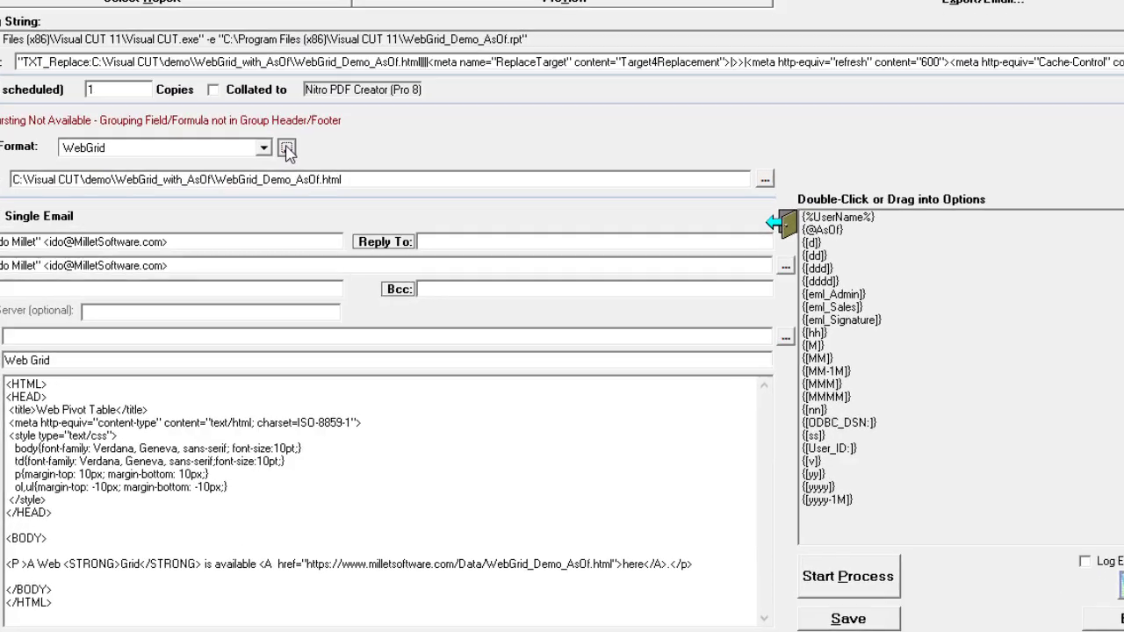
pyautogui.click(318, 169)
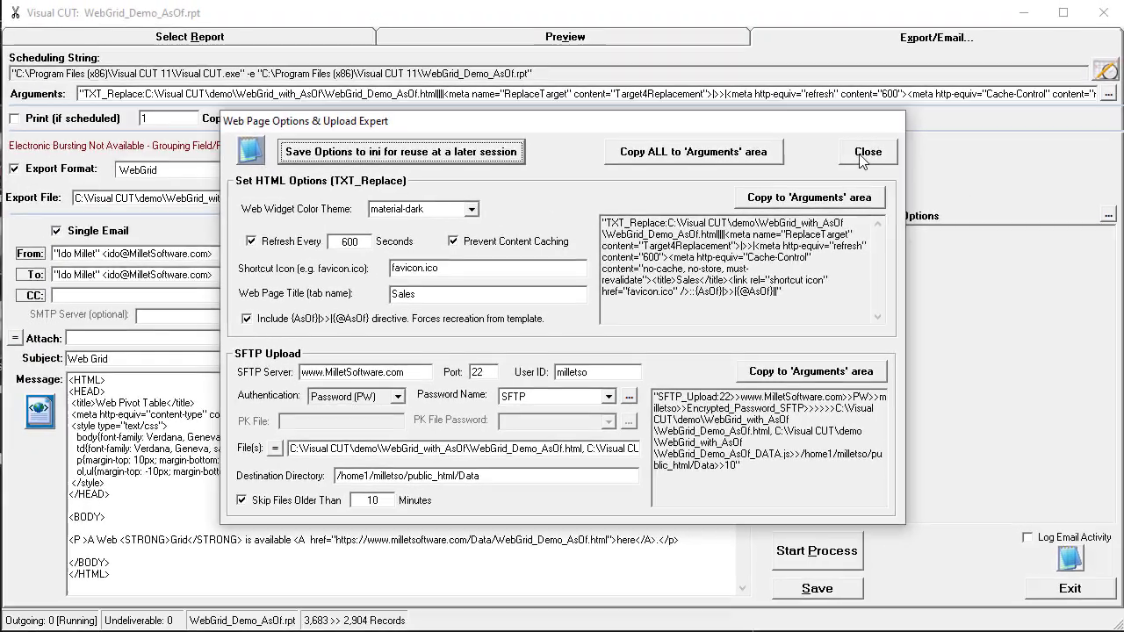
pyautogui.press('Escape')
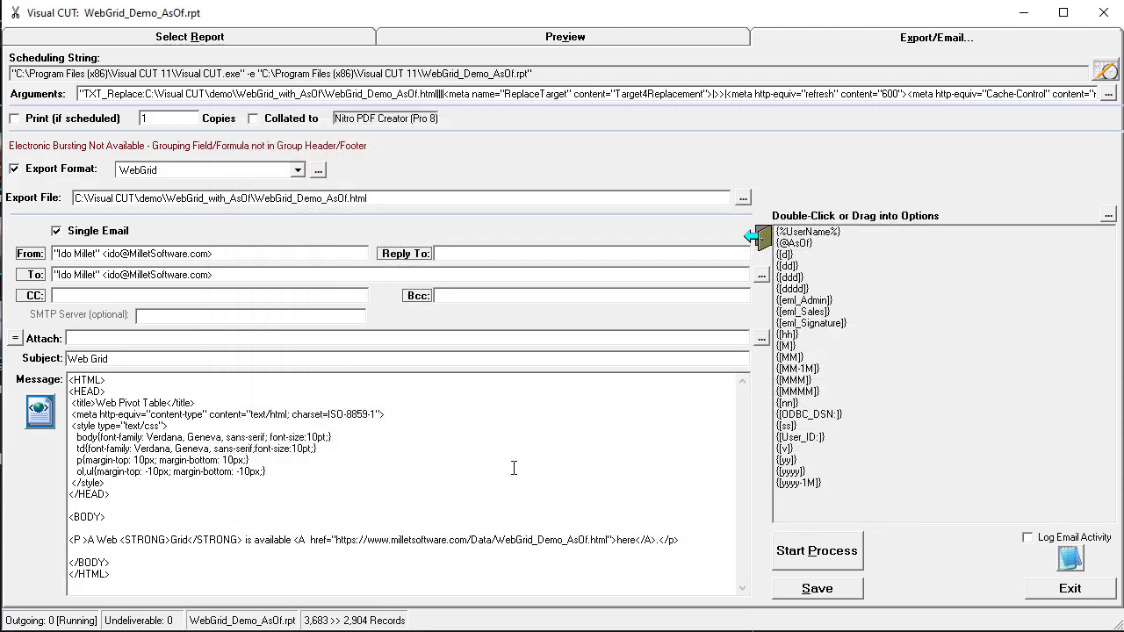
pyautogui.click(806, 549)
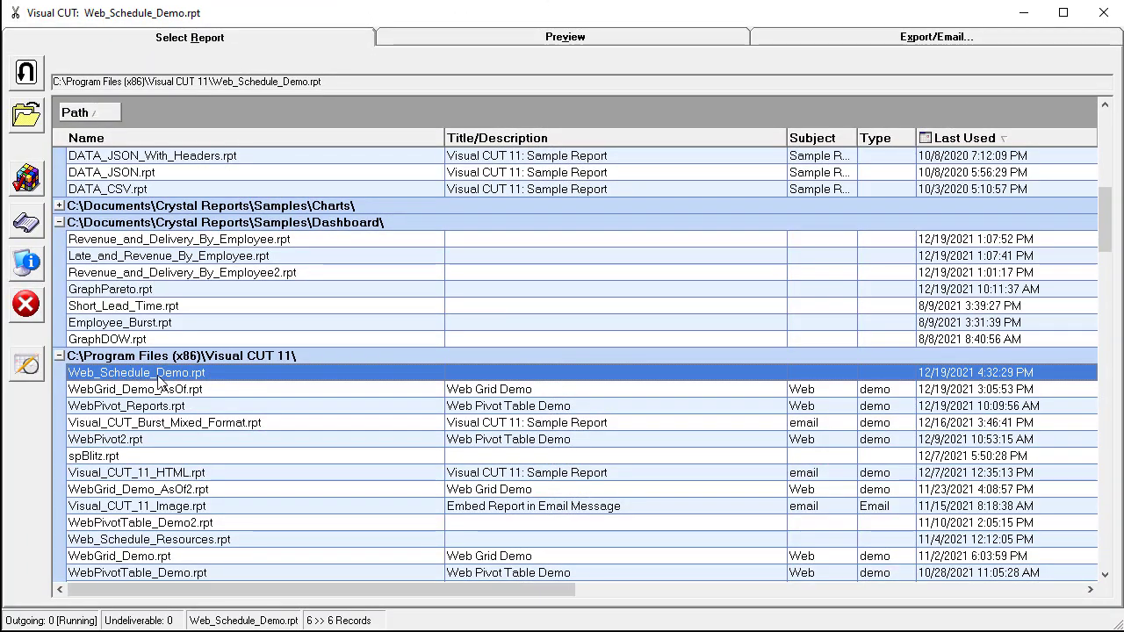
# Step: Preview the web schedule report, review its Web Page Options & Upload Expert, and start the process
pyautogui.click(543, 40)
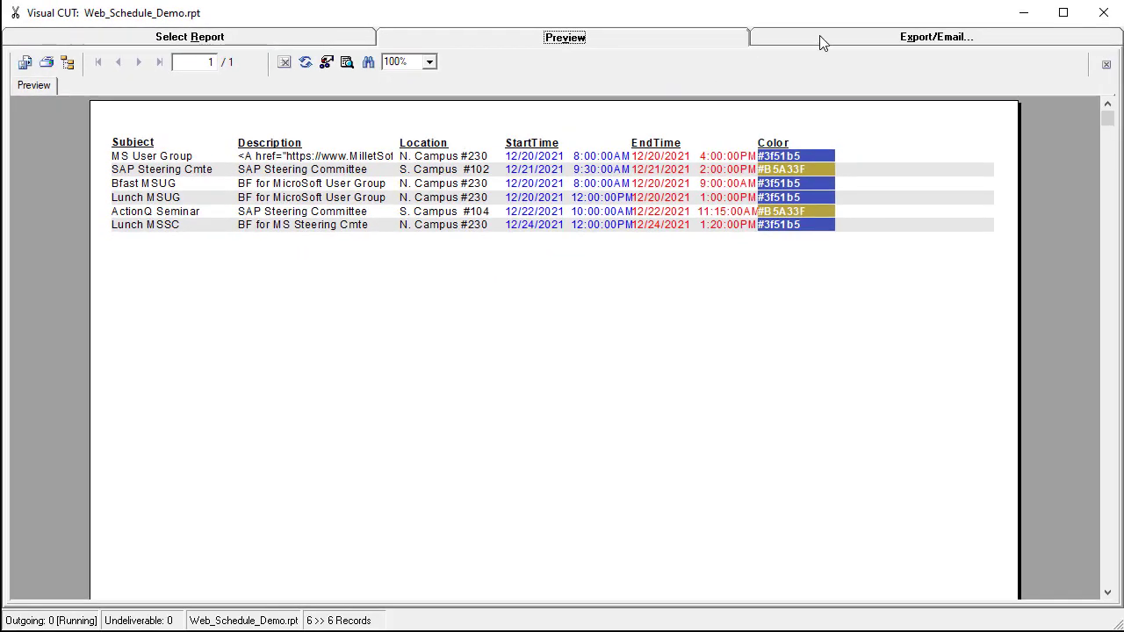
pyautogui.click(819, 35)
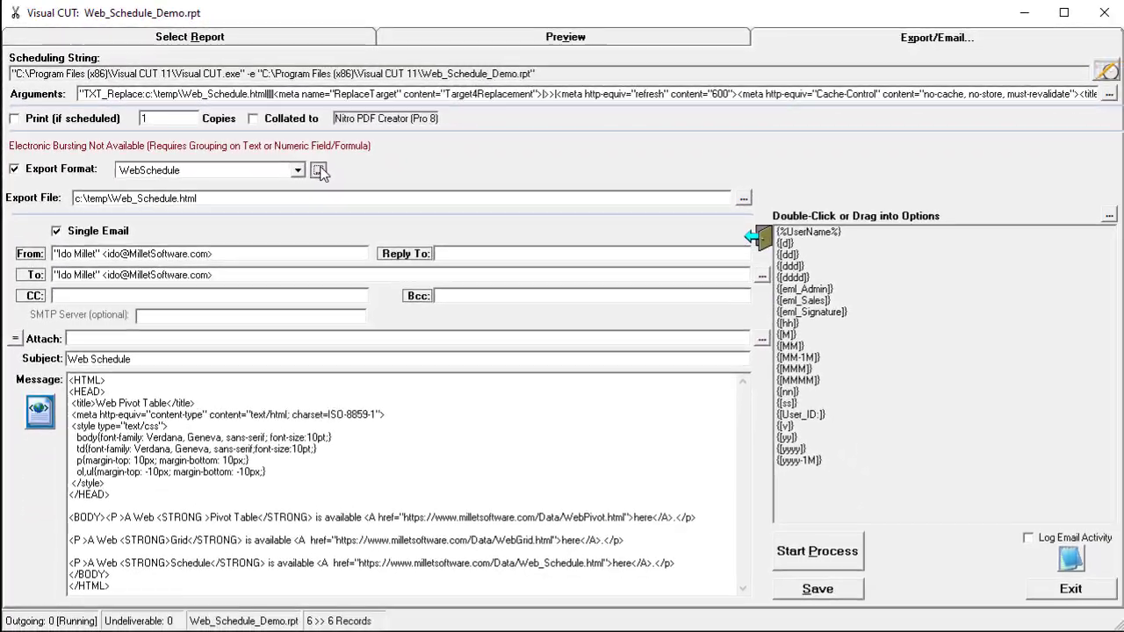
pyautogui.click(414, 223)
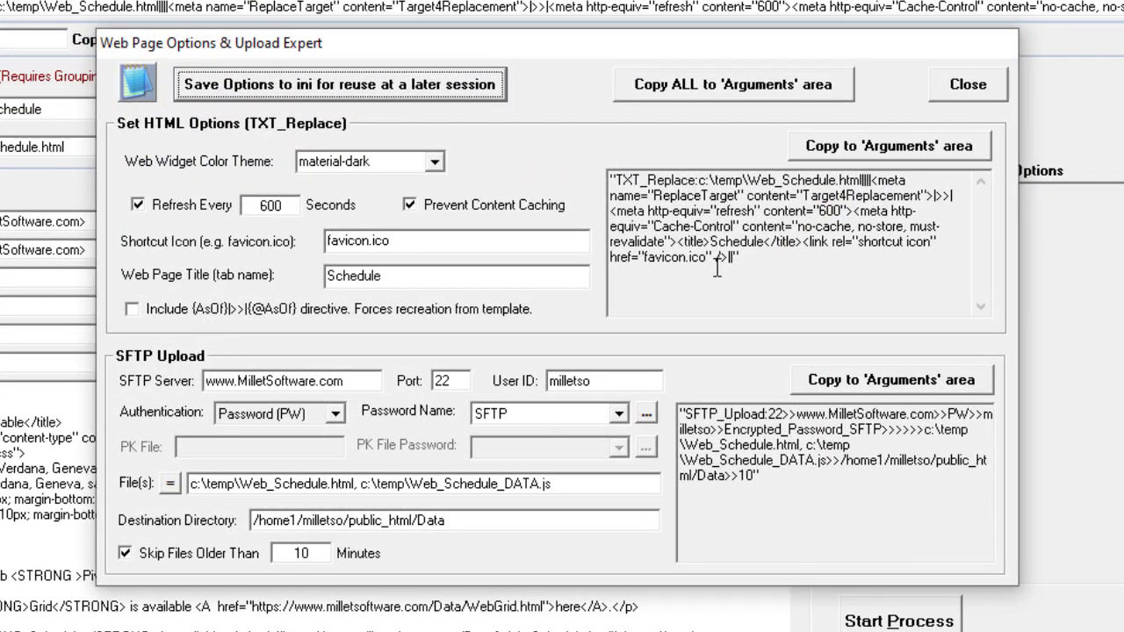
pyautogui.click(933, 84)
pyautogui.click(899, 621)
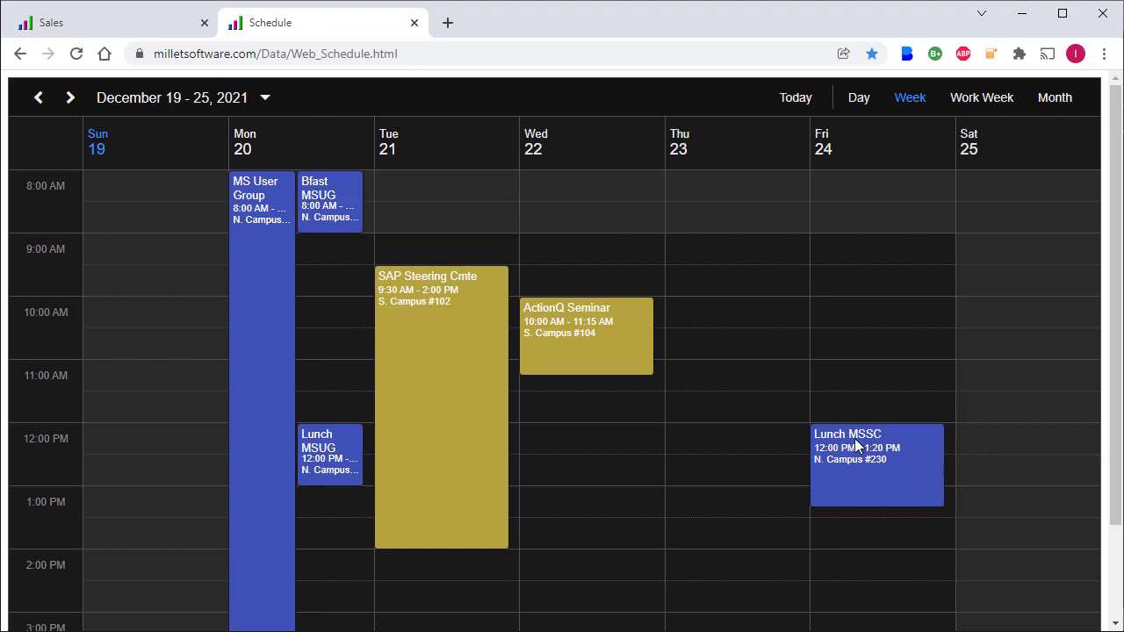
# Step: Switch the schedule between Work Week and Month, end on Work Week, and open the MS User Group event
pyautogui.click(973, 101)
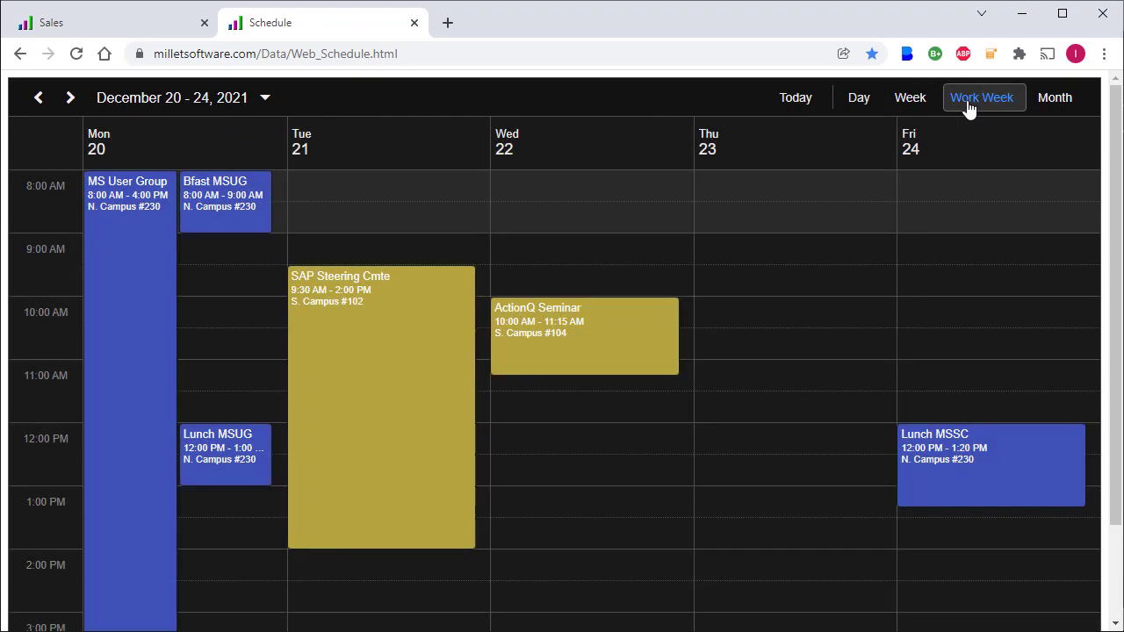
pyautogui.click(1061, 103)
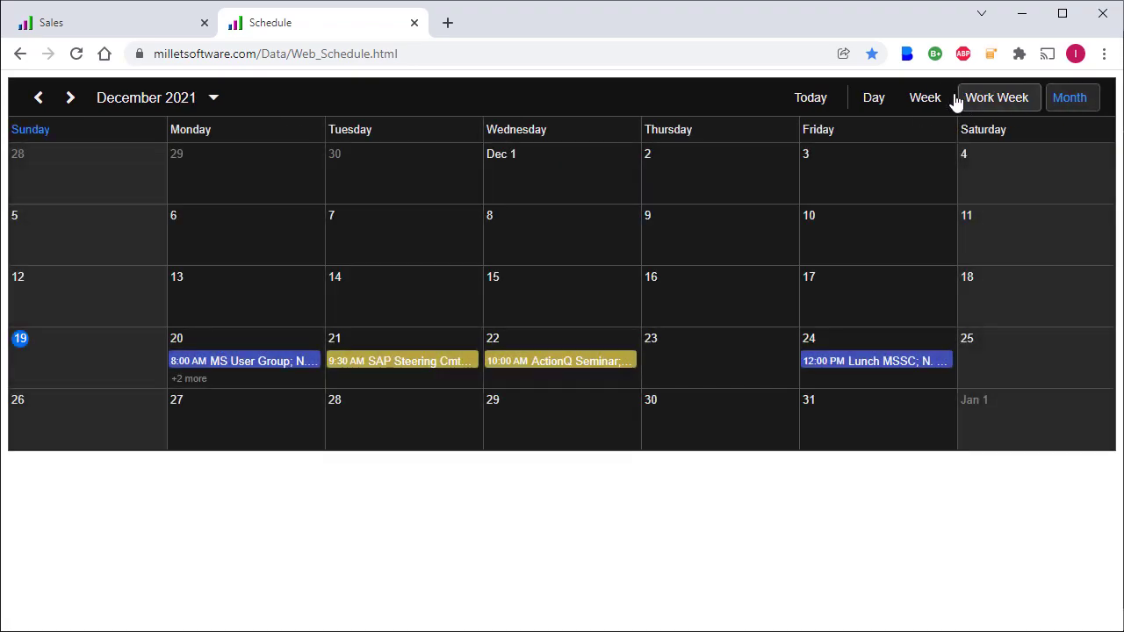
pyautogui.click(984, 98)
pyautogui.click(123, 256)
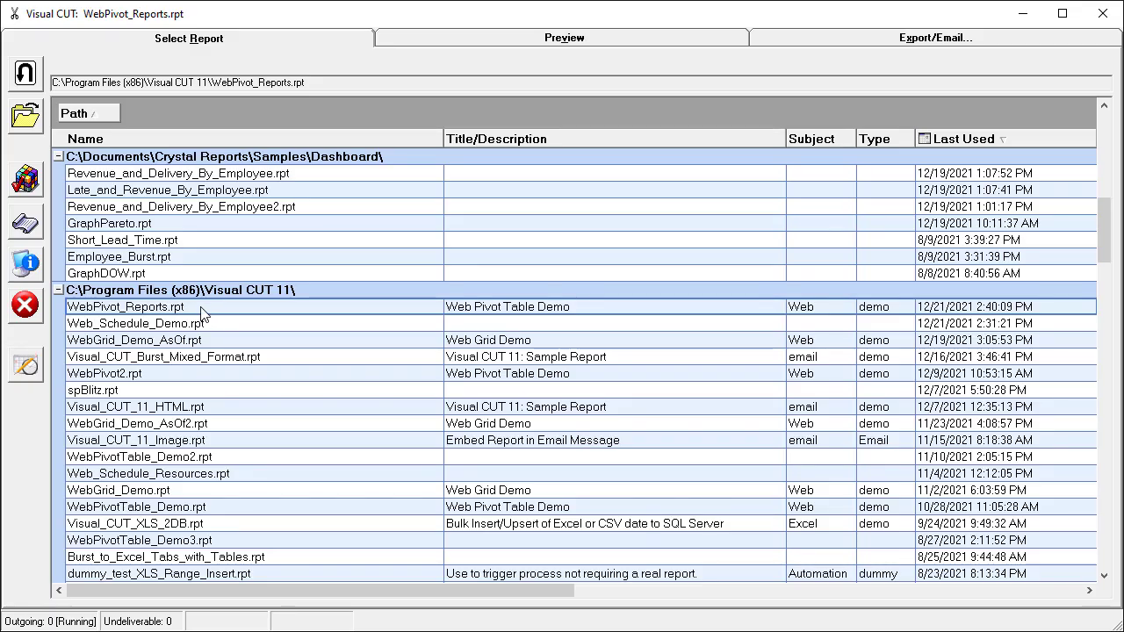
# Step: Load WebPivot_Reports.rpt from the Select Report list into Preview
pyautogui.doubleClick(200, 309)
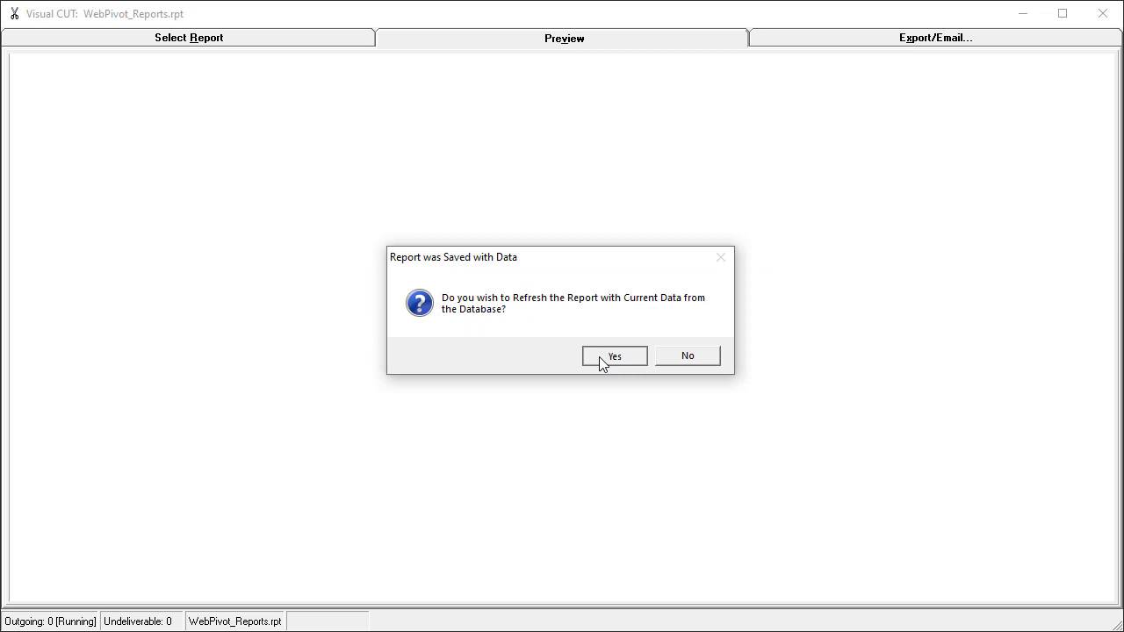
# Step: Refresh WebPivot_Reports.rpt with current data and review its WebPivotTable web page options for Sales.html
pyautogui.click(599, 357)
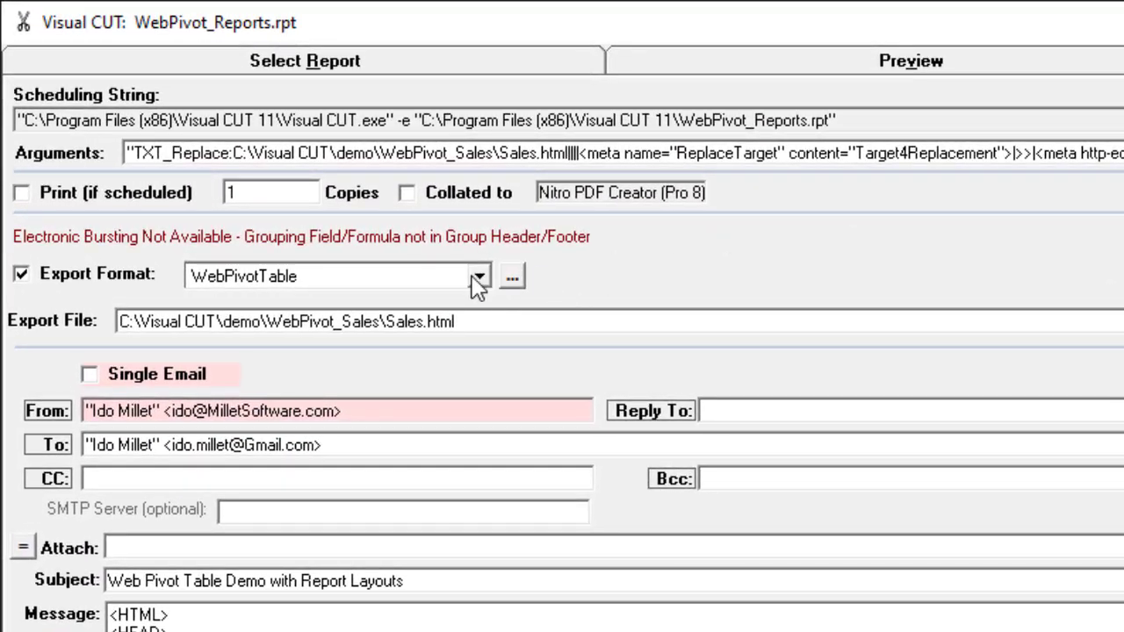
pyautogui.click(479, 279)
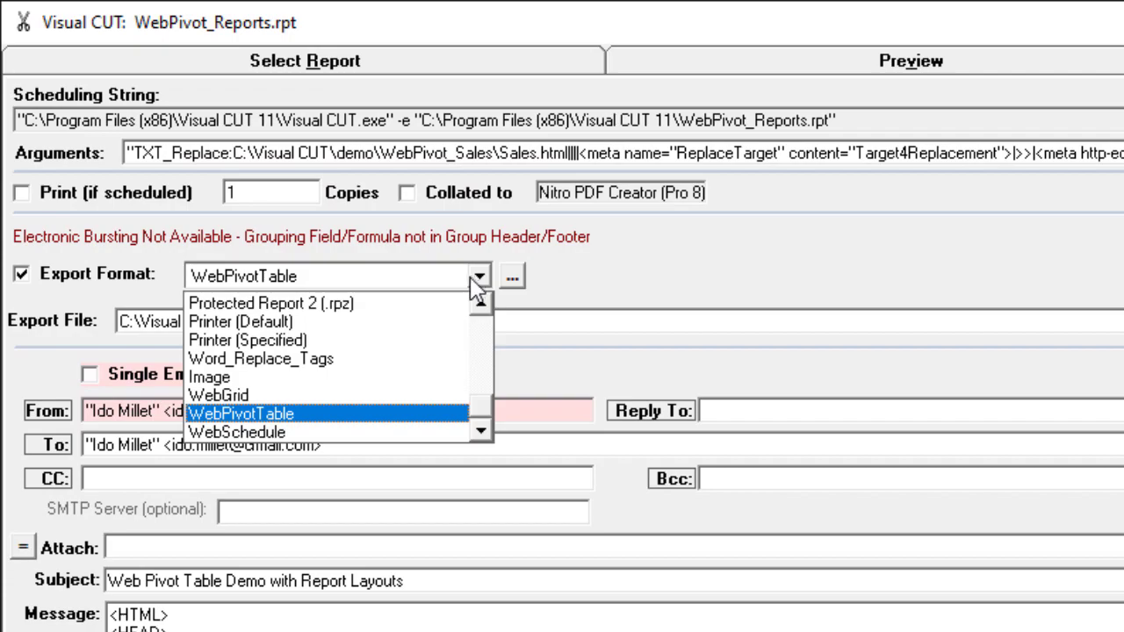
pyautogui.click(479, 279)
pyautogui.click(512, 277)
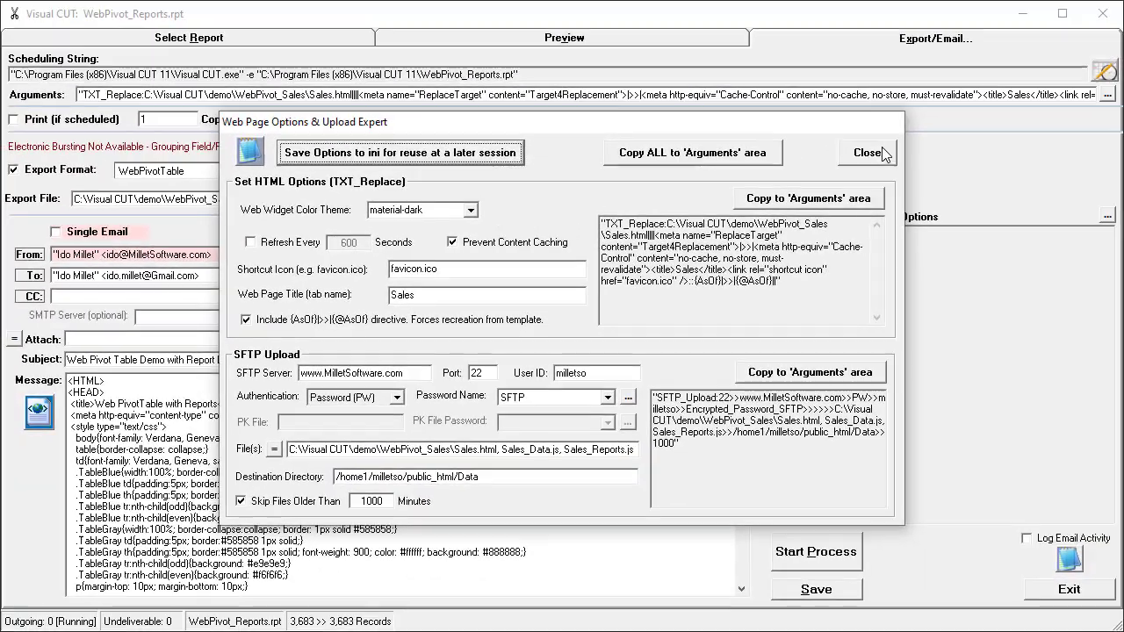
pyautogui.click(1018, 79)
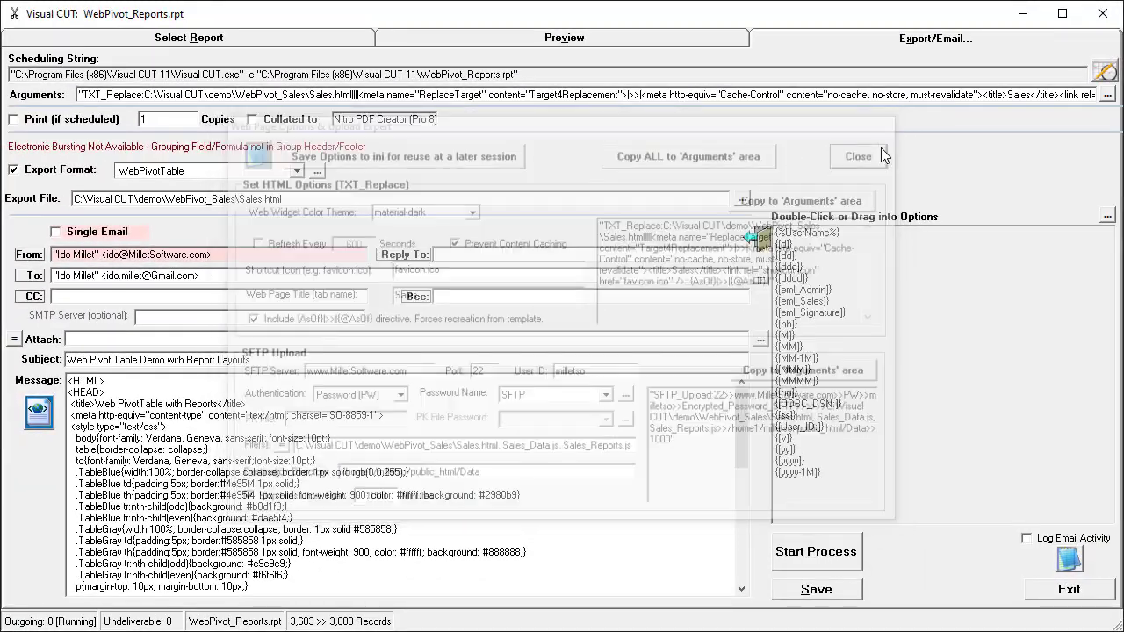
# Step: Run the WebPivotTable export and upload, then select Sales_Reports.js in the WebPivot_Sales folder
pyautogui.click(816, 552)
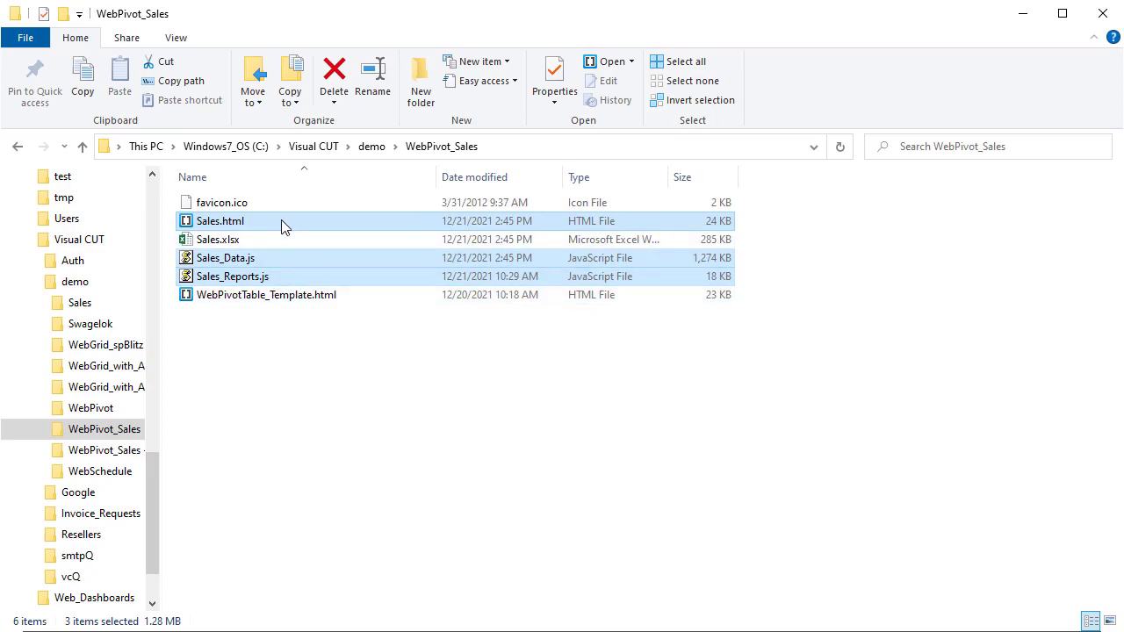
pyautogui.click(257, 279)
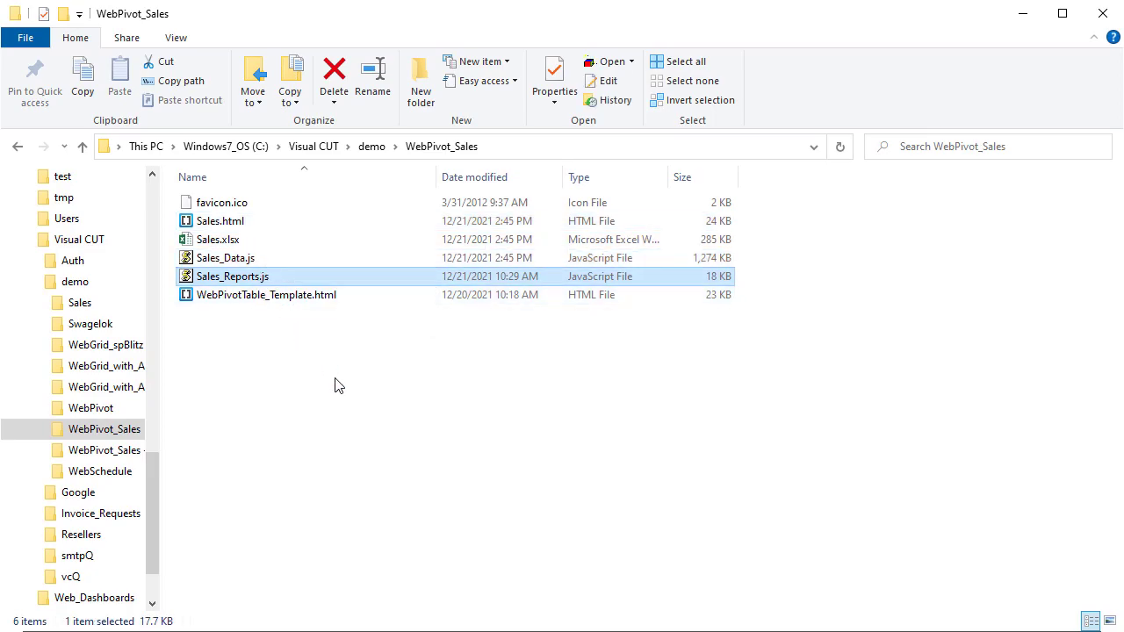
# Step: Open Sales_Reports.js in Notepad and select the master layouts array starting at "[{"
pyautogui.press('Return')
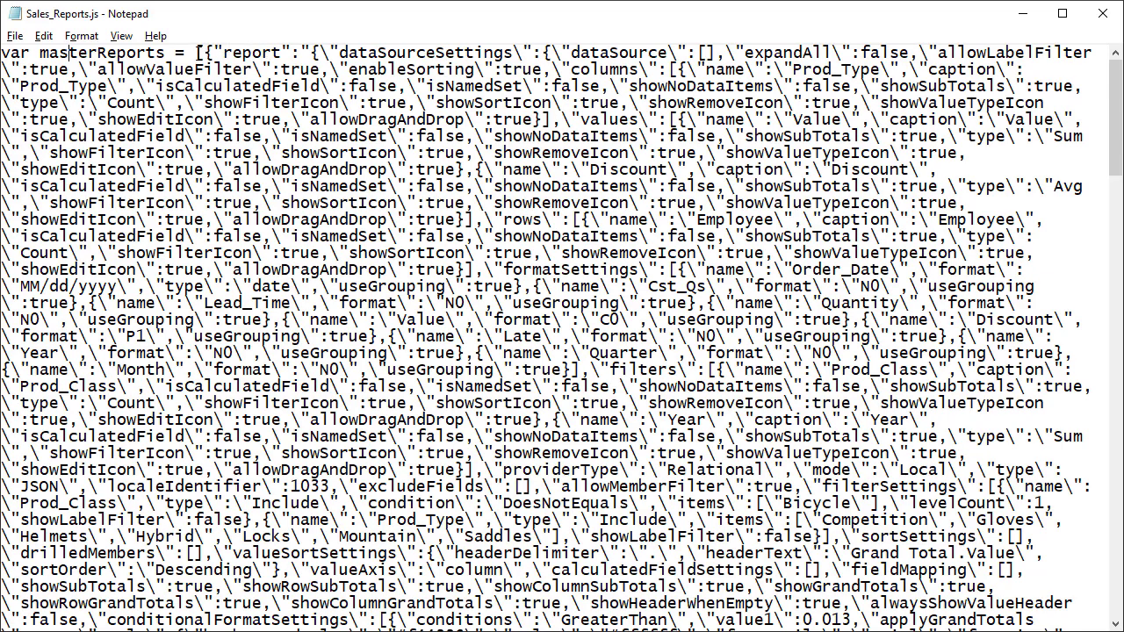
pyautogui.moveTo(196, 52); pyautogui.dragTo(271, 154)
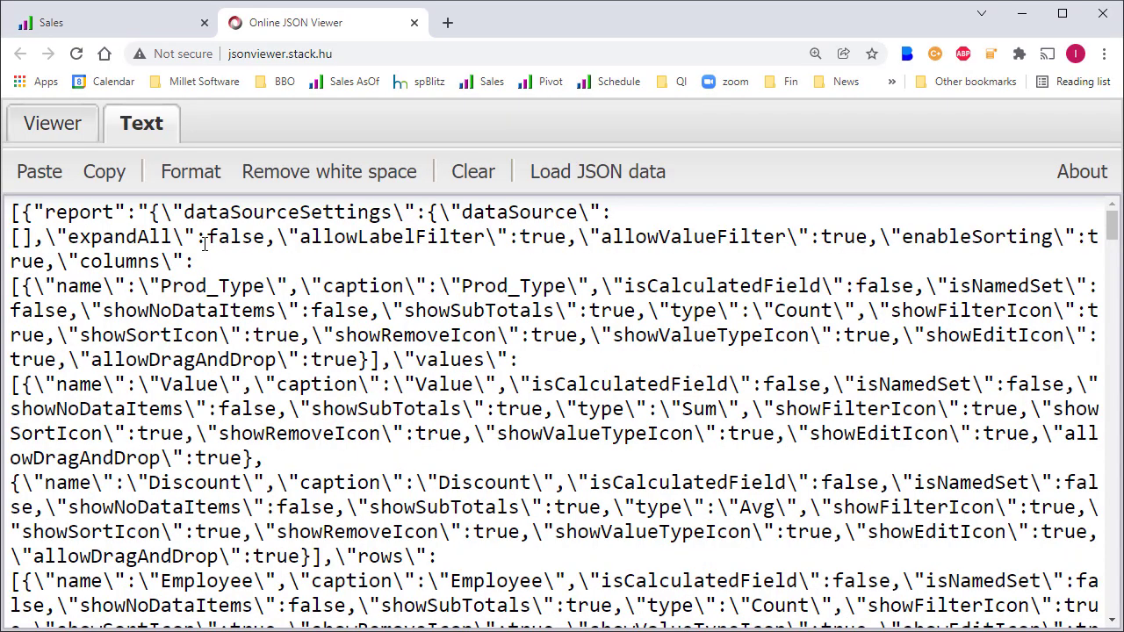
# Step: Switch the Online JSON Viewer to its Viewer tab to see the layouts as a tree
pyautogui.click(58, 127)
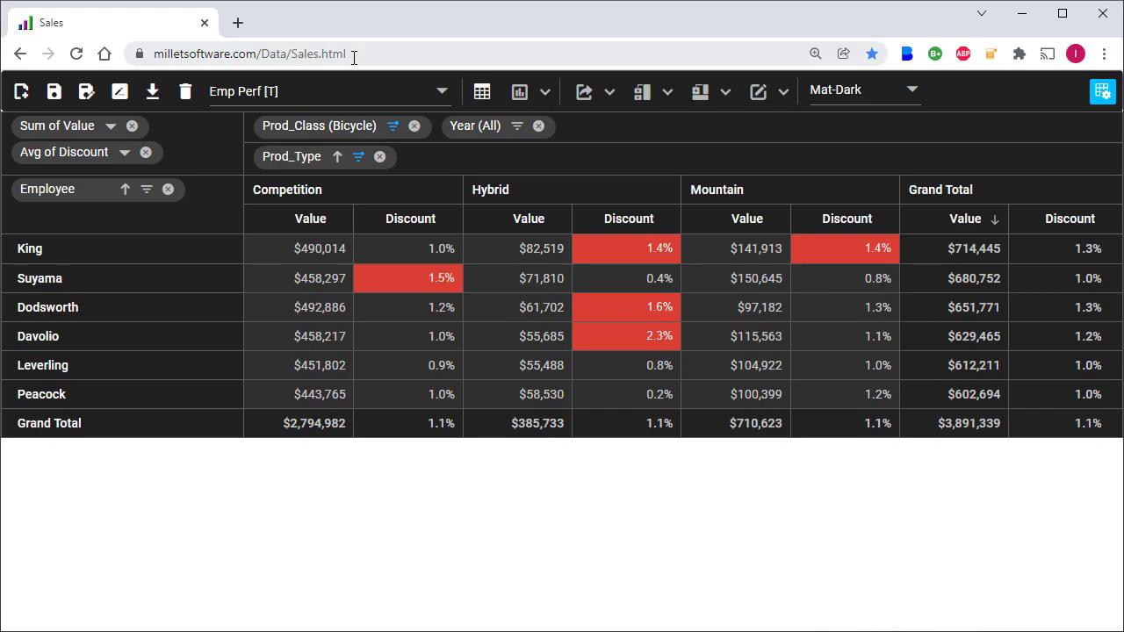
# Step: Load the Rev Trend by Type [G] layout, then the Disc Trend by Emp [G] layout
pyautogui.click(344, 99)
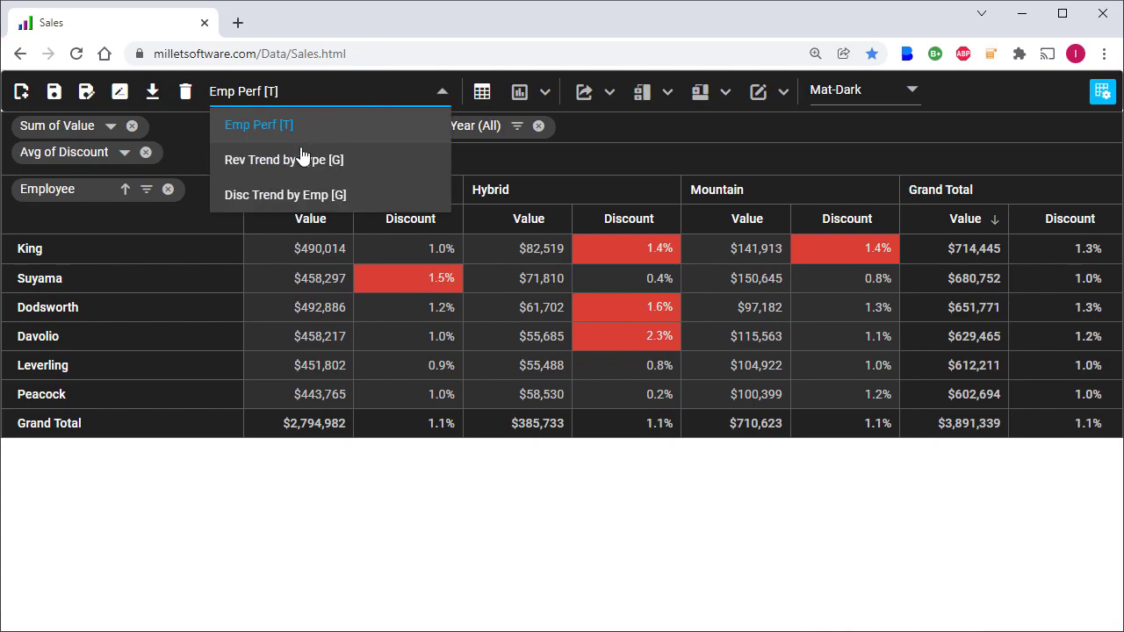
pyautogui.click(302, 158)
pyautogui.click(360, 100)
pyautogui.click(293, 195)
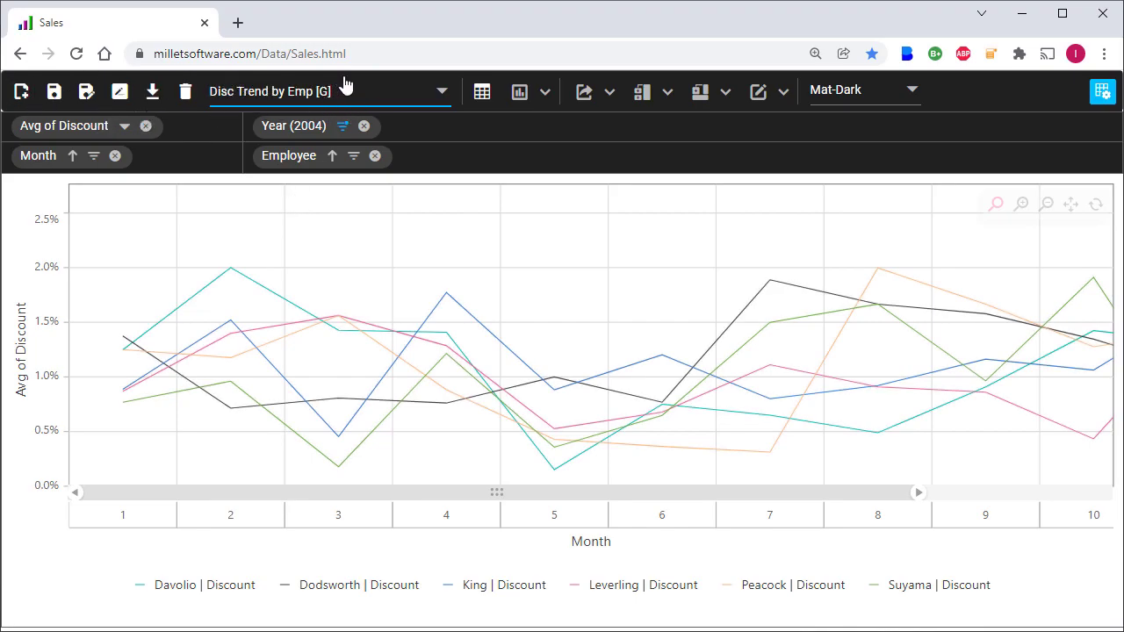
# Step: Switch the colour theme to Material and then back to Mat-Dark
pyautogui.click(913, 93)
pyautogui.click(859, 163)
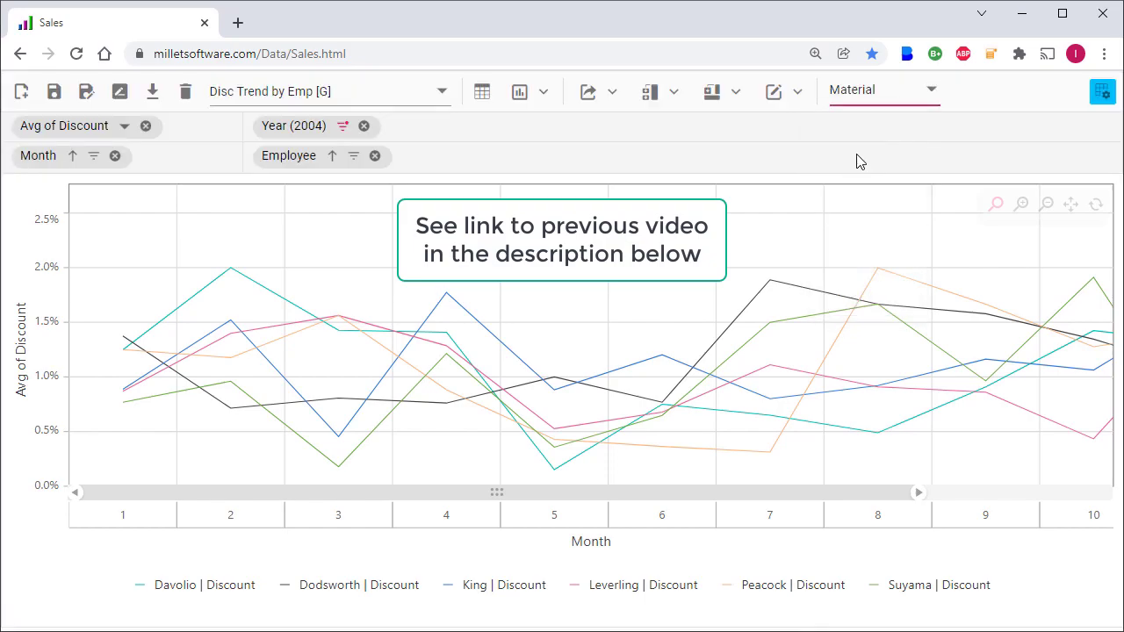
pyautogui.click(898, 98)
pyautogui.click(870, 126)
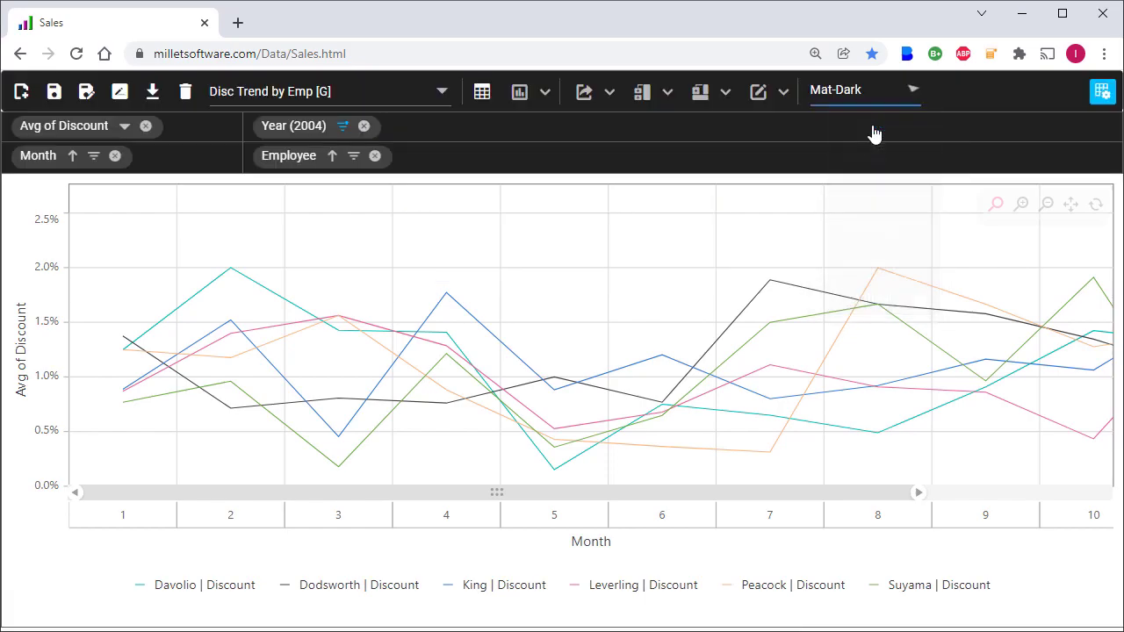
pyautogui.moveTo(782, 98)
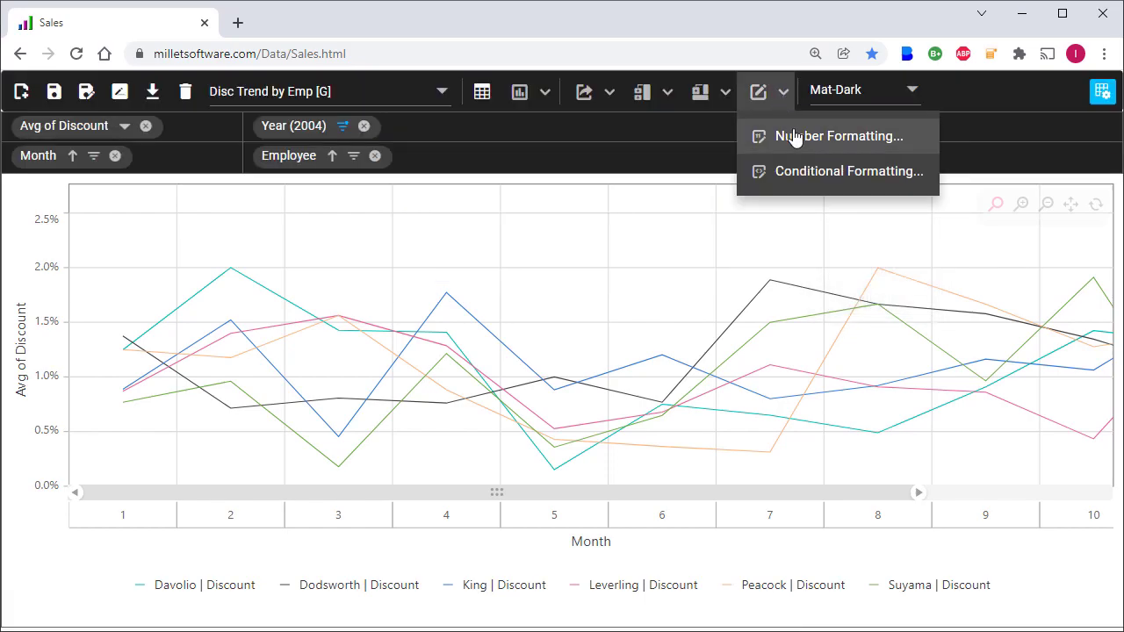
# Step: Load the Emp Perf [T] table layout and review its conditional formatting without changes
pyautogui.click(325, 93)
pyautogui.click(255, 132)
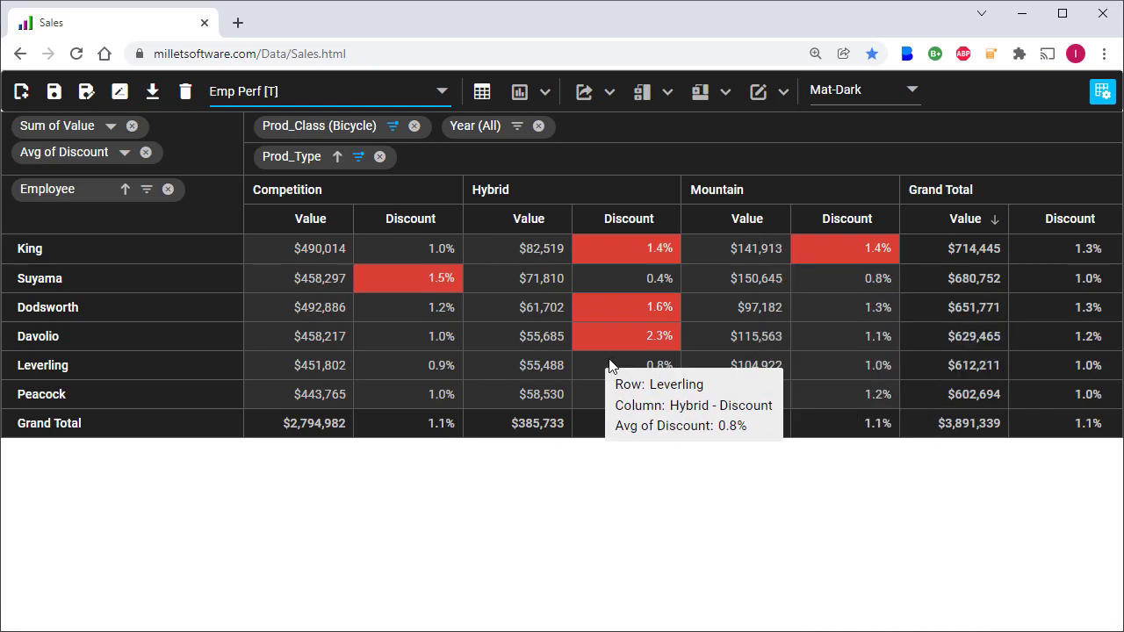
pyautogui.click(785, 104)
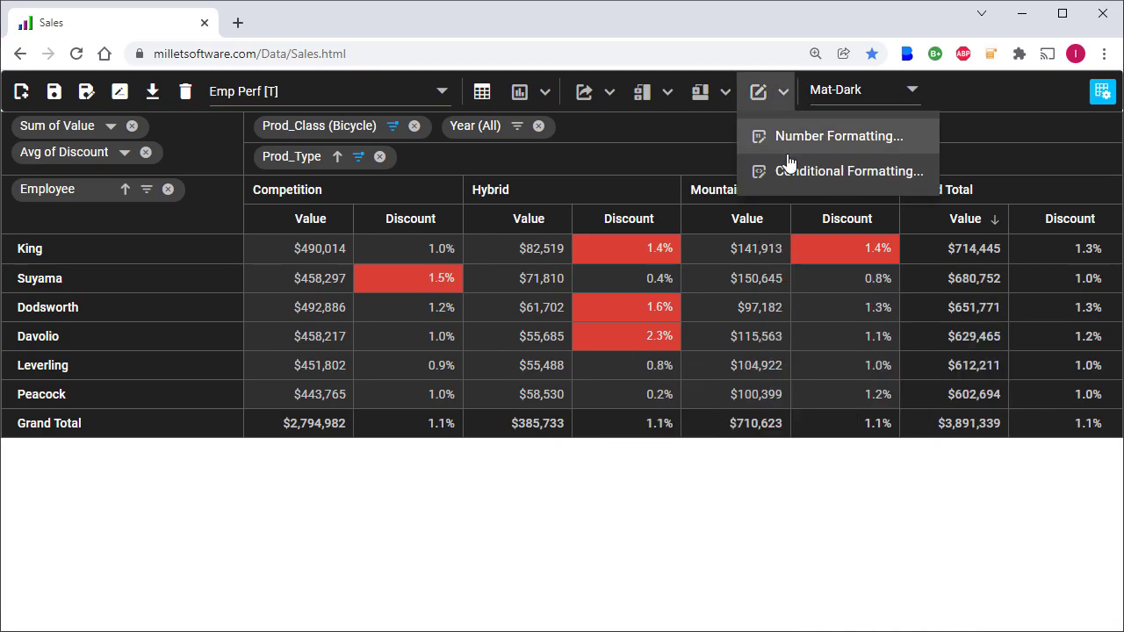
pyautogui.click(788, 171)
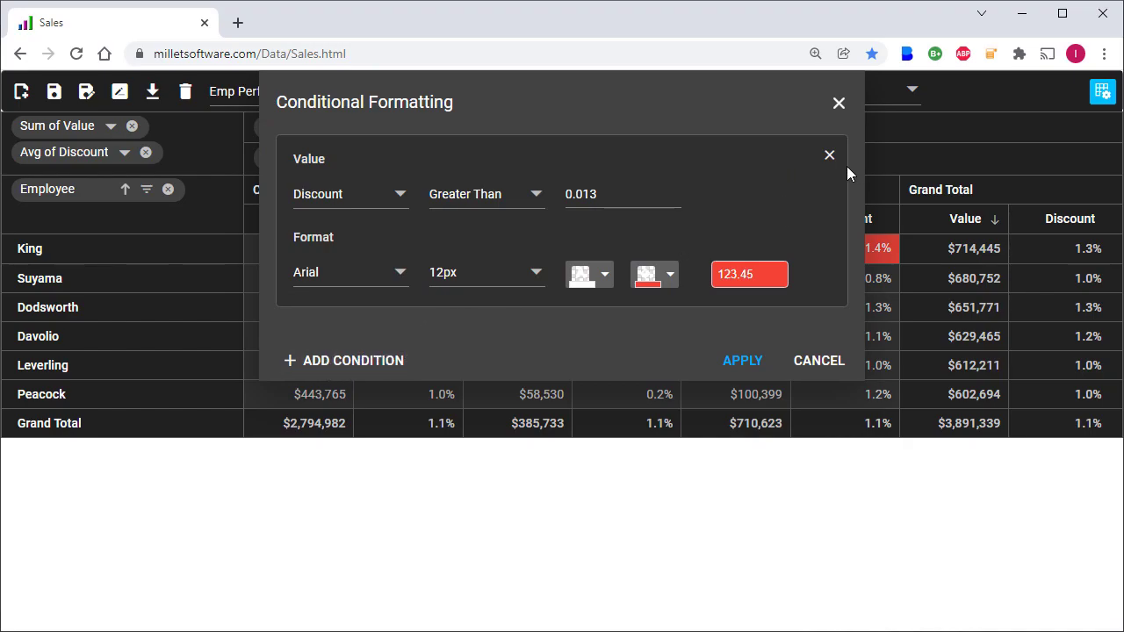
pyautogui.click(838, 106)
# Step: Drill into one employee's Hybrid discount records, then browse the sub-total, grand-total and export menus
pyautogui.doubleClick(622, 247)
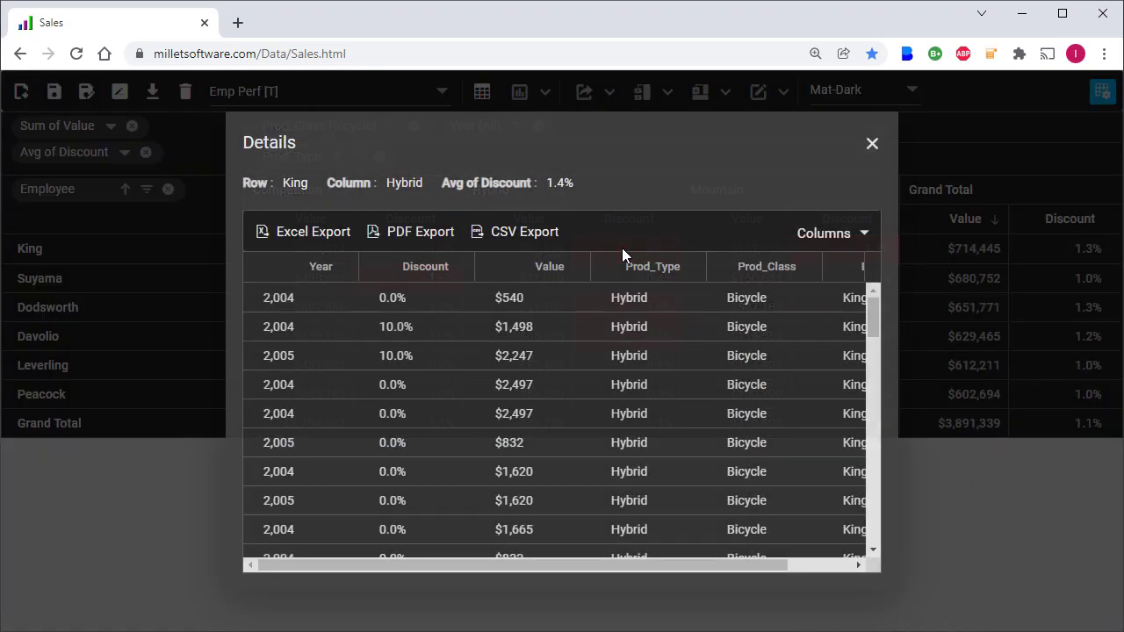
pyautogui.click(872, 149)
pyautogui.click(655, 95)
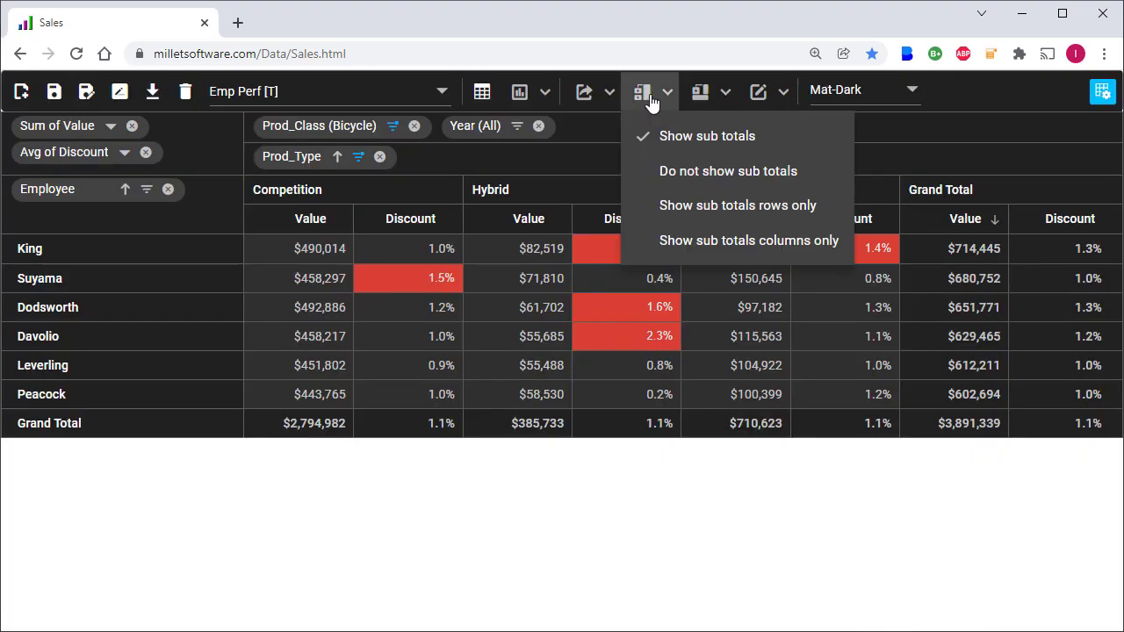
pyautogui.click(703, 95)
pyautogui.click(661, 95)
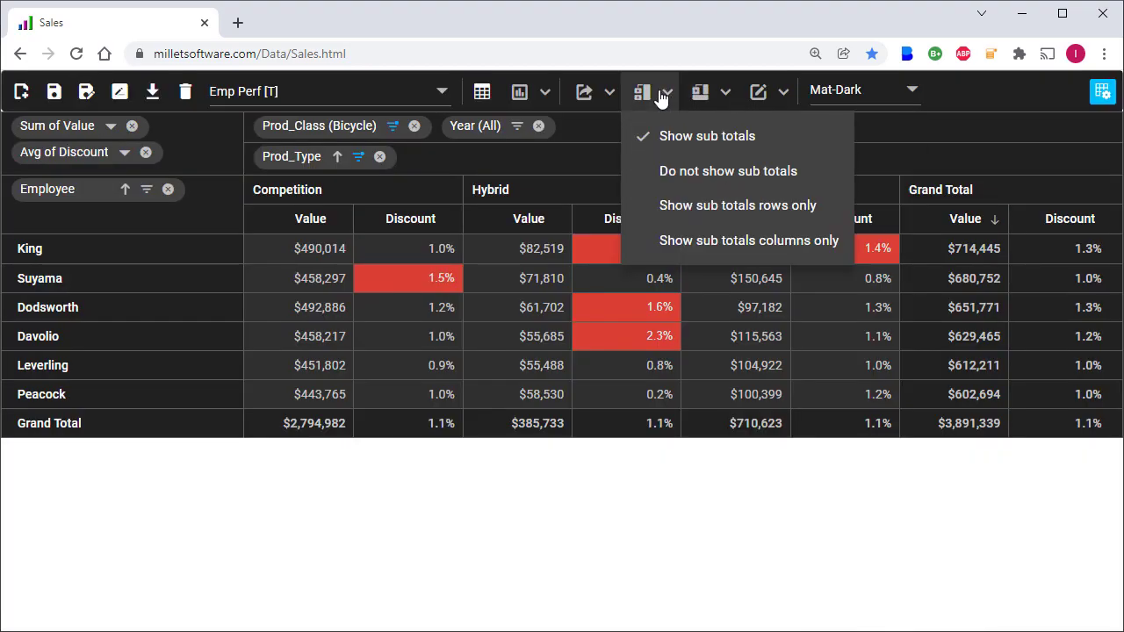
pyautogui.click(608, 93)
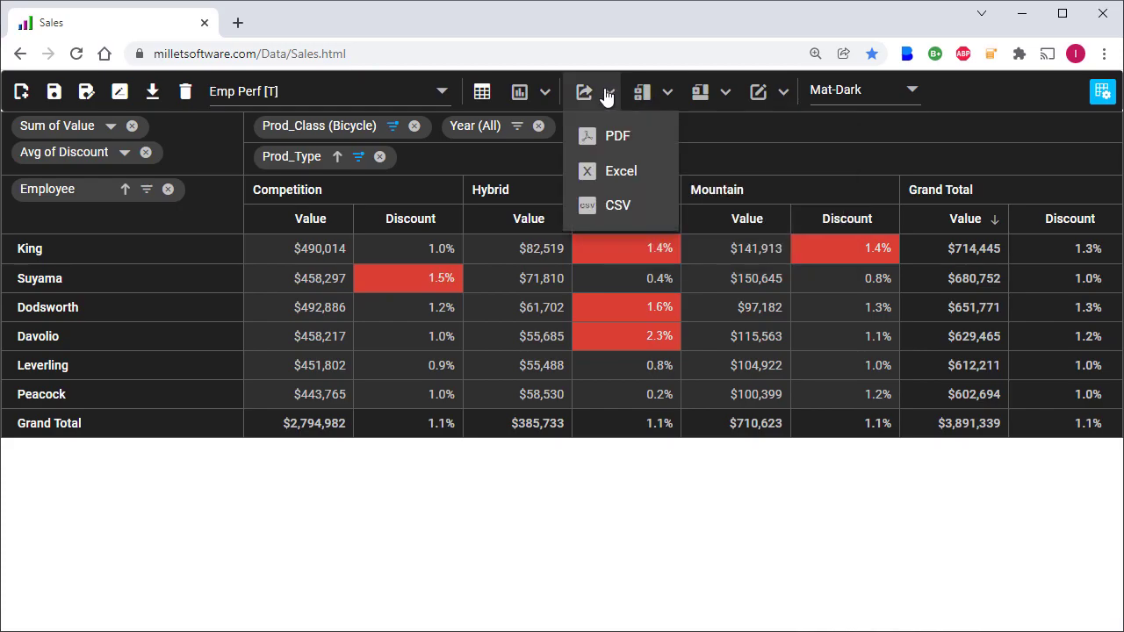
pyautogui.click(339, 95)
# Step: Load Rev Trend by Type [G] and try the grid, column and line chart views
pyautogui.click(294, 165)
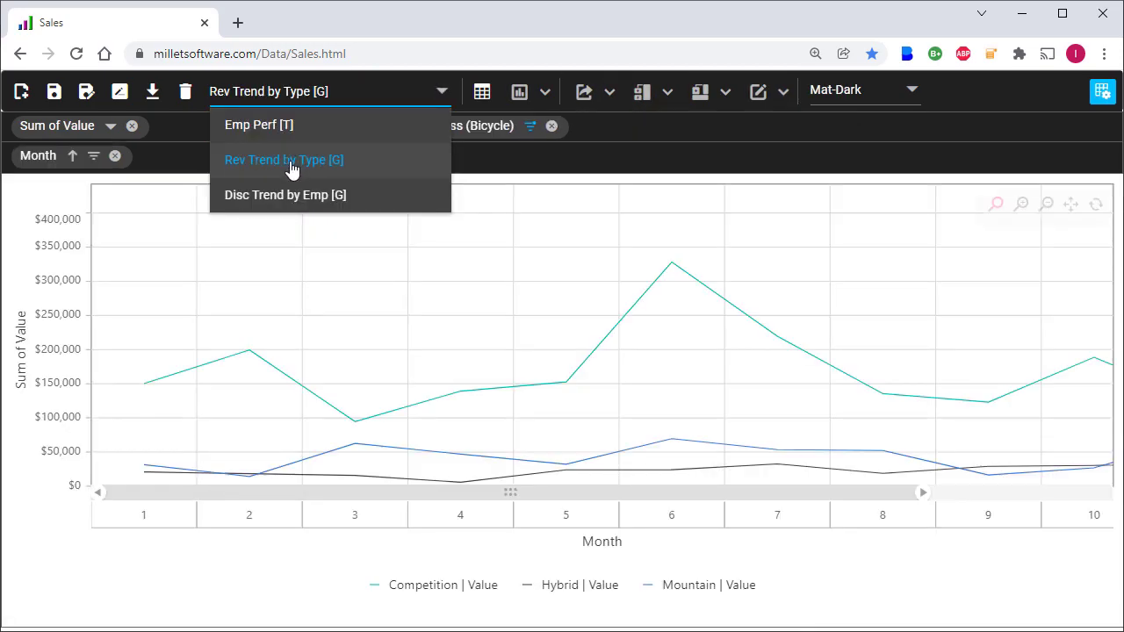
pyautogui.click(608, 92)
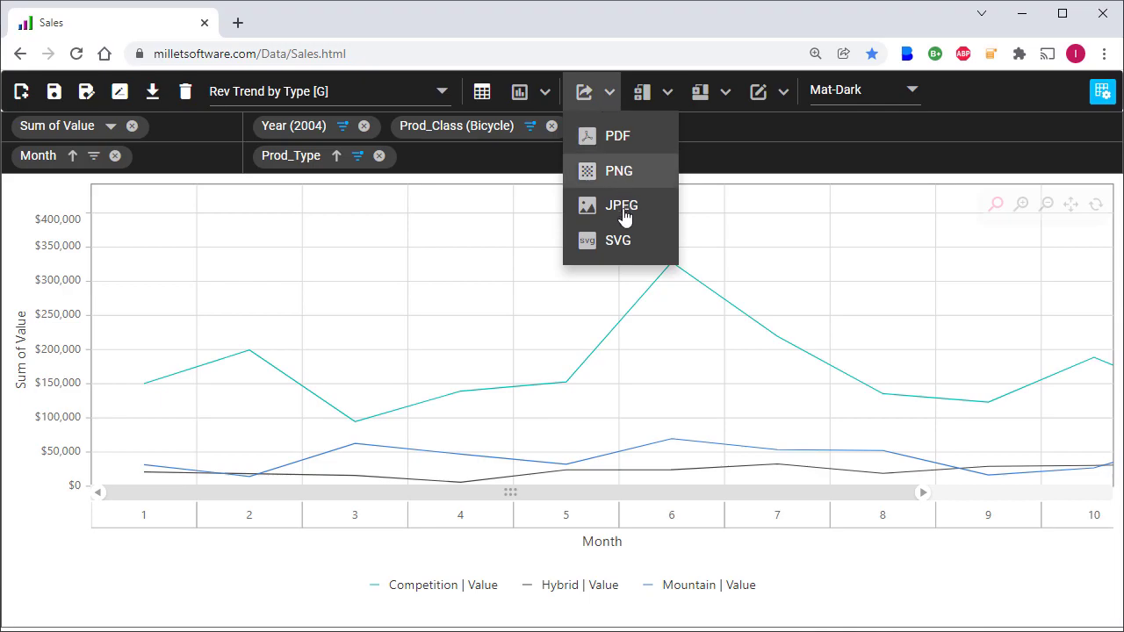
pyautogui.click(519, 93)
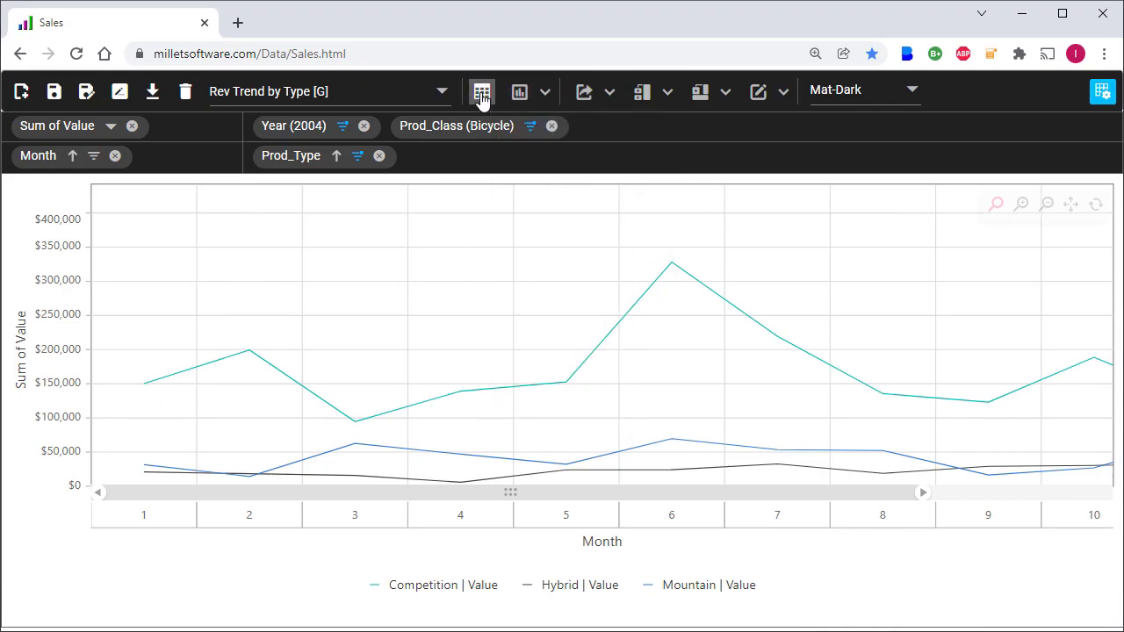
pyautogui.click(482, 95)
pyautogui.moveTo(527, 96)
pyautogui.click(525, 126)
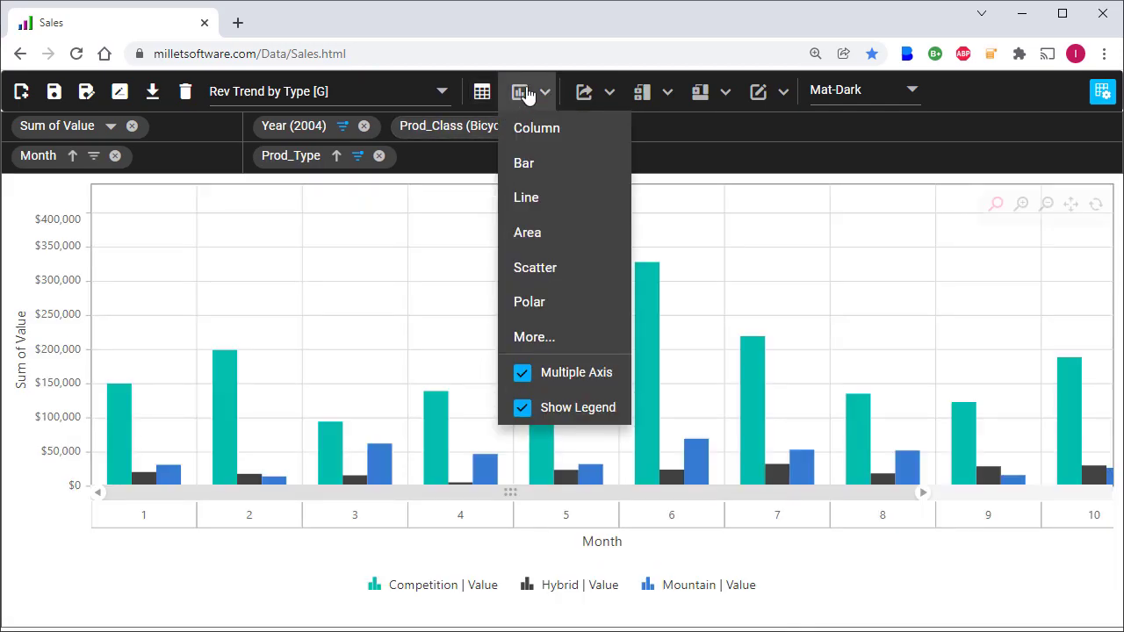
pyautogui.click(532, 195)
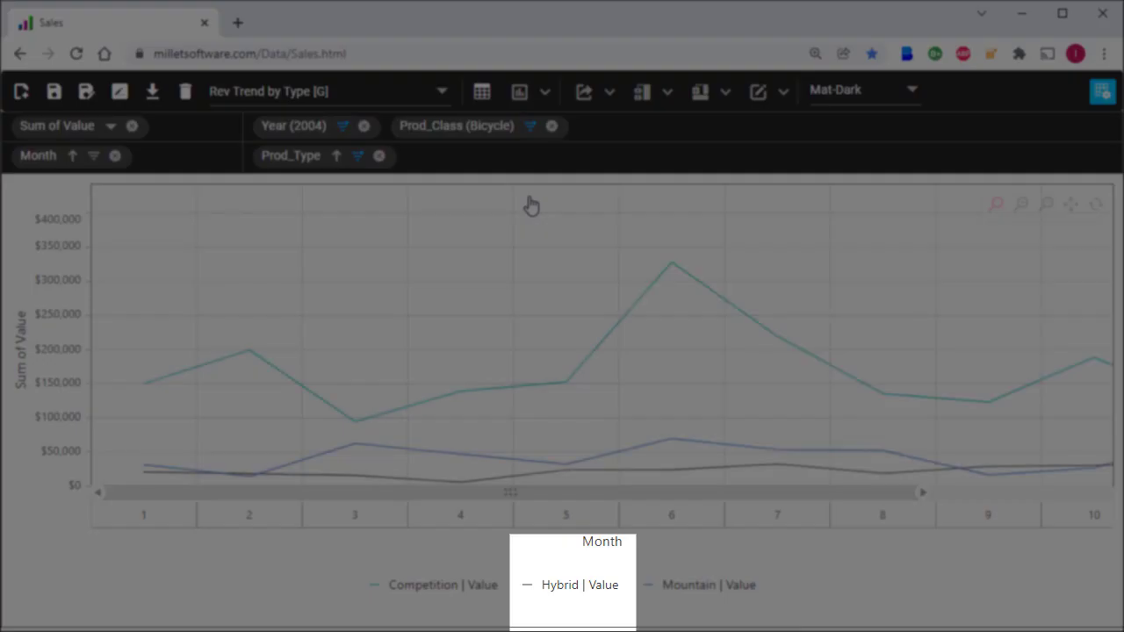
# Step: Toggle the Hybrid series off and on, then filter Year to 2005 instead of 2004
pyautogui.click(560, 592)
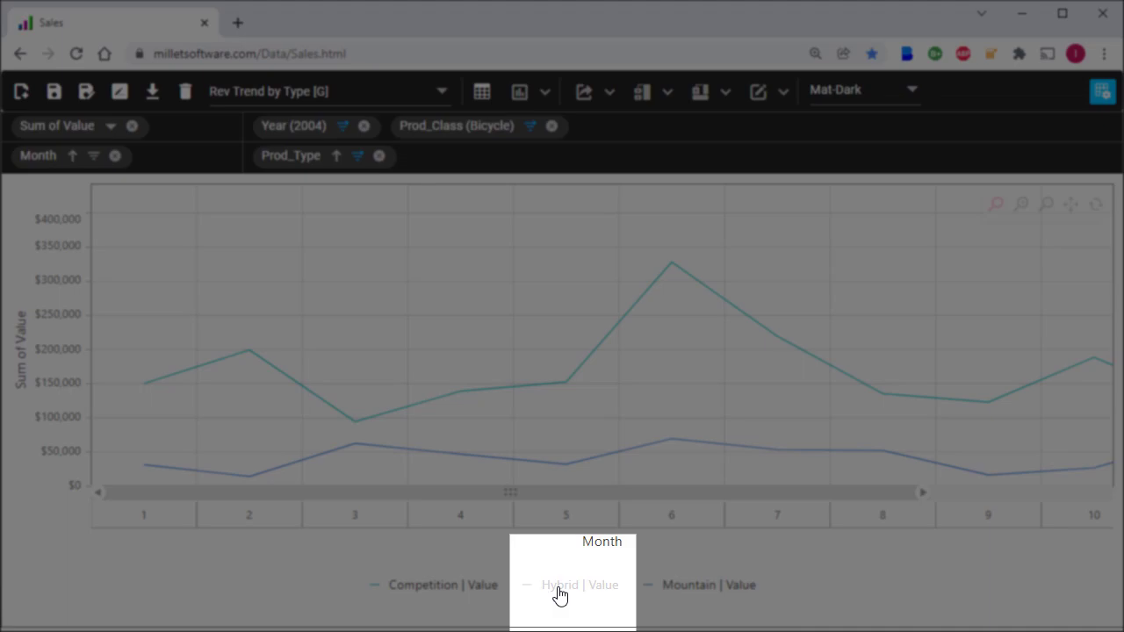
pyautogui.click(560, 593)
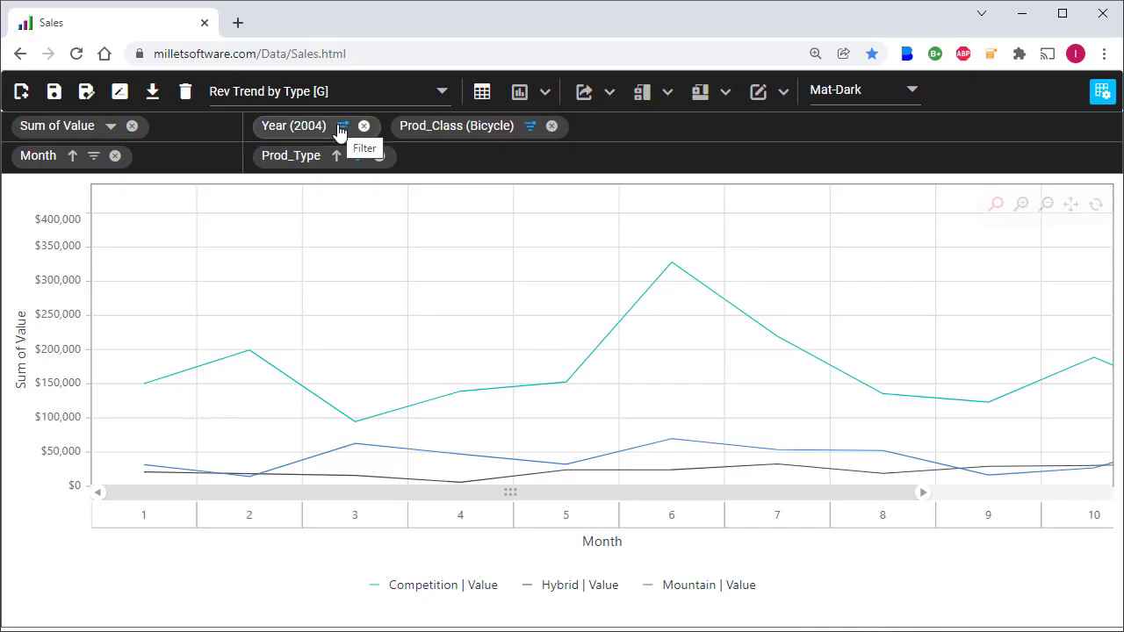
pyautogui.click(341, 128)
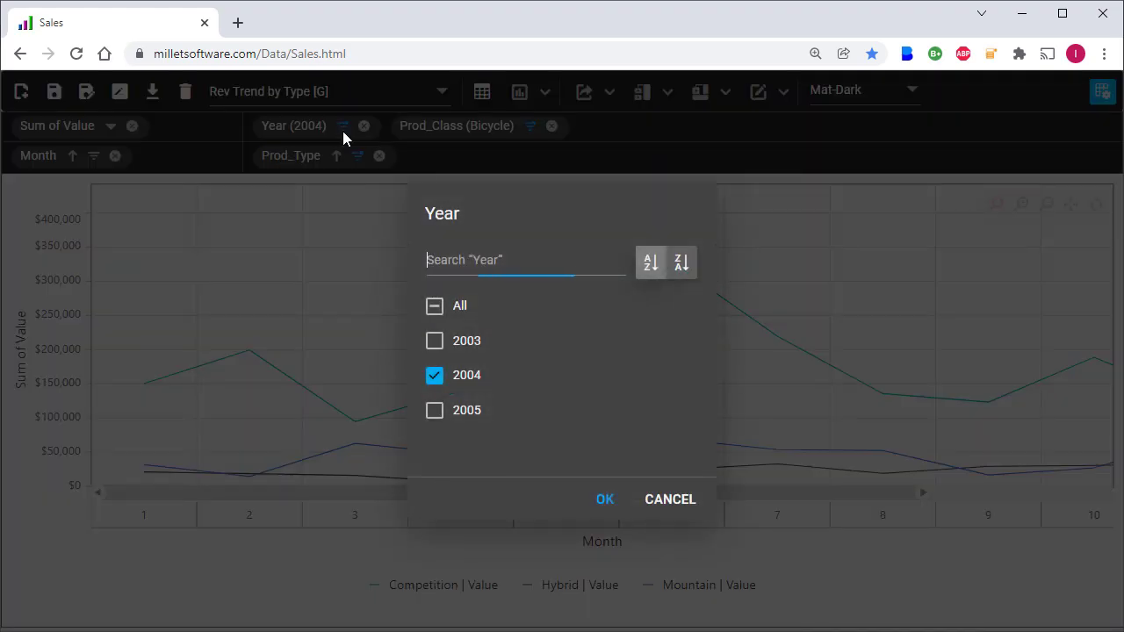
pyautogui.click(434, 413)
pyautogui.click(434, 378)
pyautogui.click(602, 501)
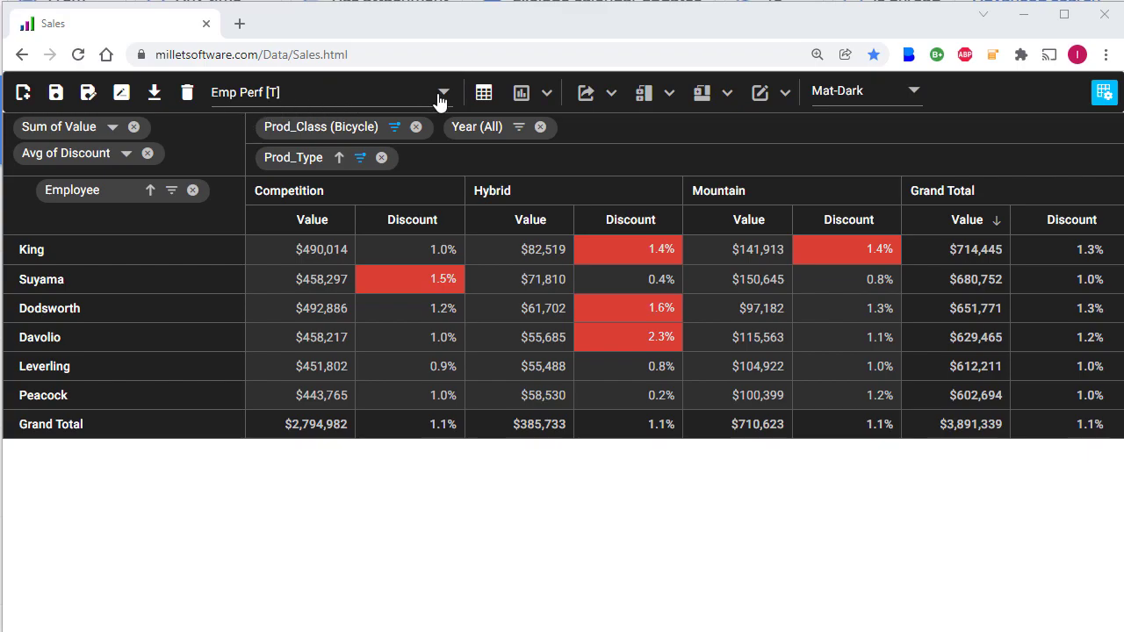
# Step: Chart Emp Perf as columns, with Avg of Discount above Sum of Value per employee
pyautogui.moveTo(519, 94)
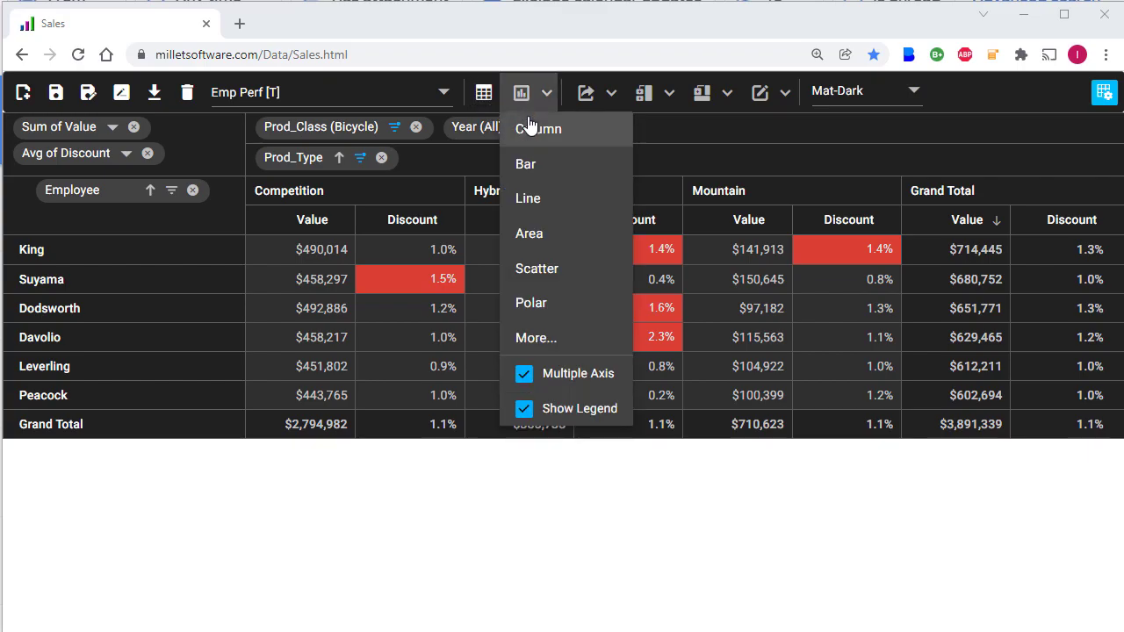
pyautogui.click(532, 130)
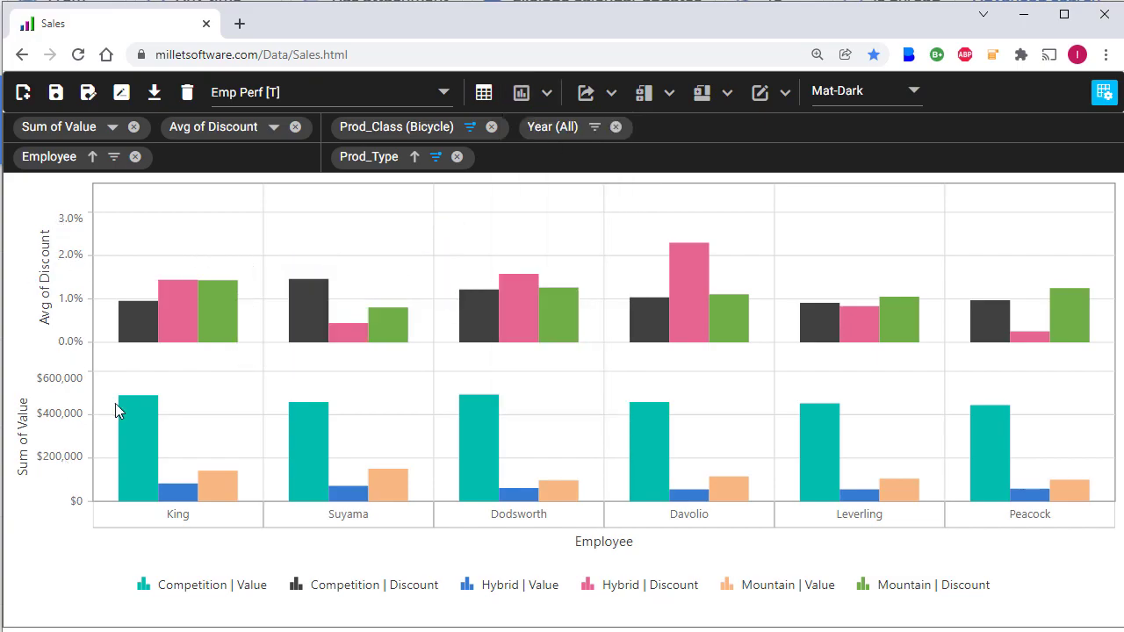
# Step: Turn off multiple axes and change the charted measure from Discount to Sum of Value
pyautogui.click(520, 91)
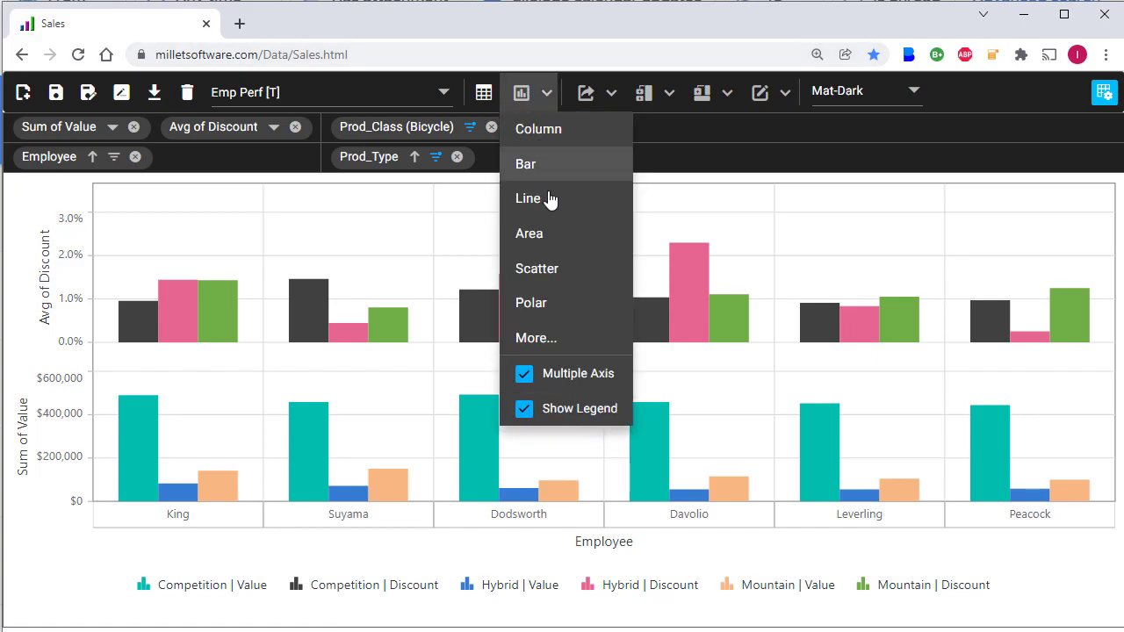
pyautogui.click(524, 372)
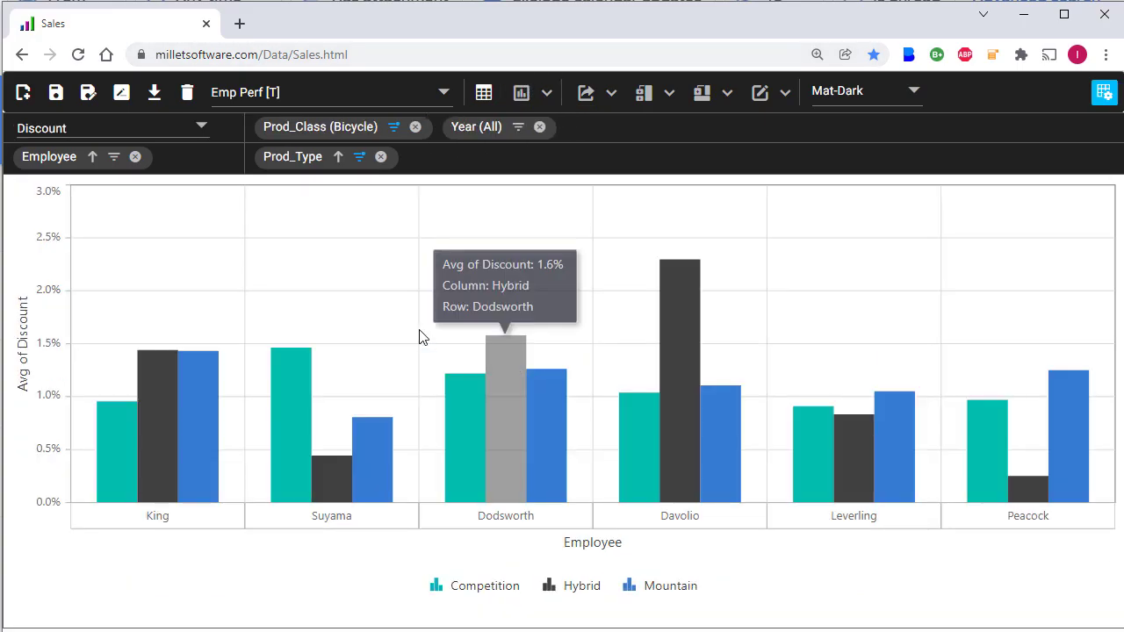
pyautogui.click(201, 133)
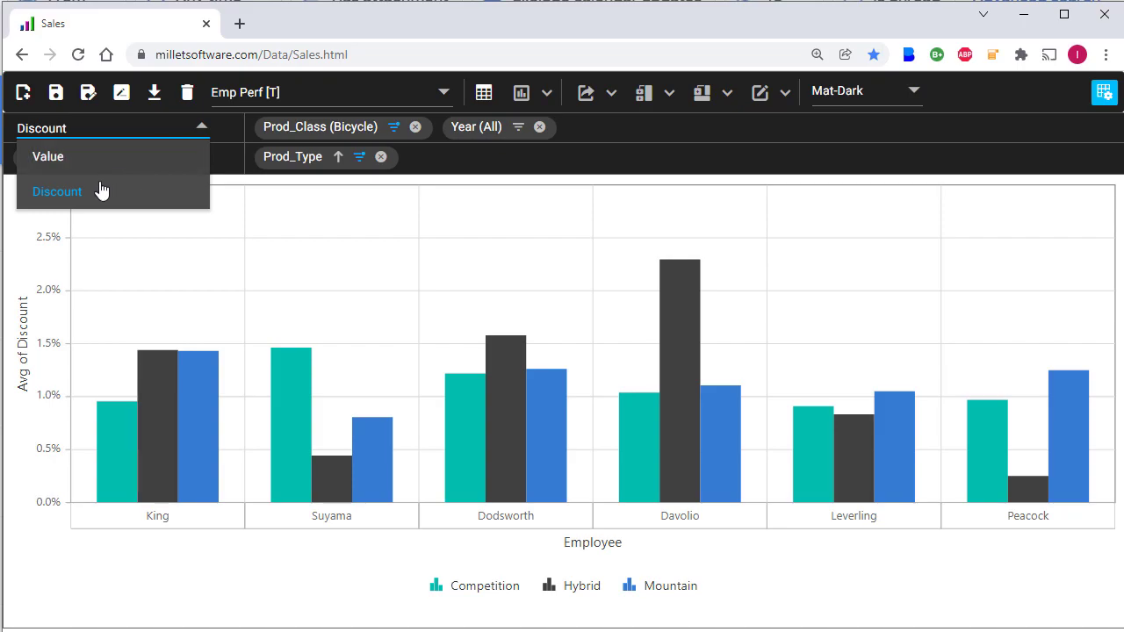
pyautogui.click(96, 194)
pyautogui.click(183, 131)
pyautogui.click(91, 166)
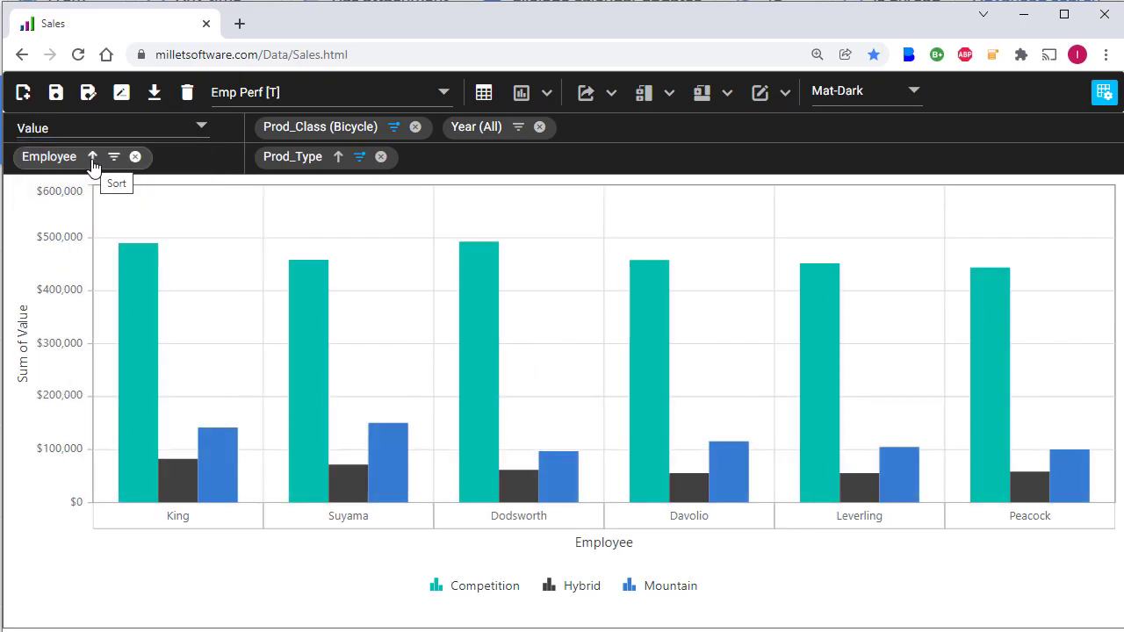
# Step: Turn multiple axes back on and return Emp Perf to the table grid
pyautogui.click(542, 94)
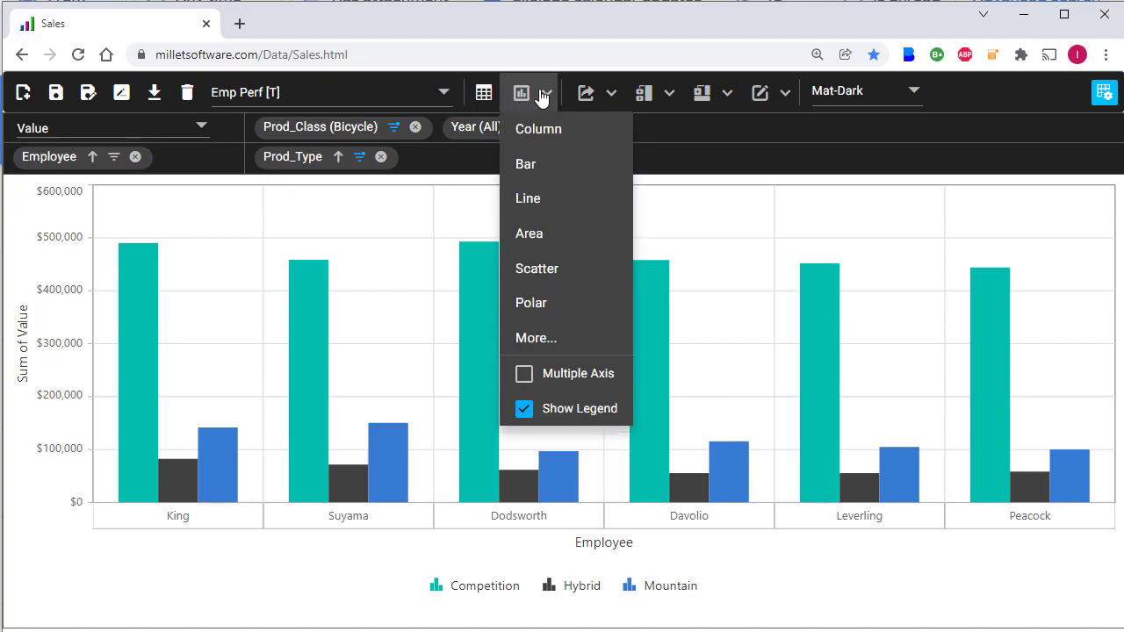
pyautogui.click(524, 374)
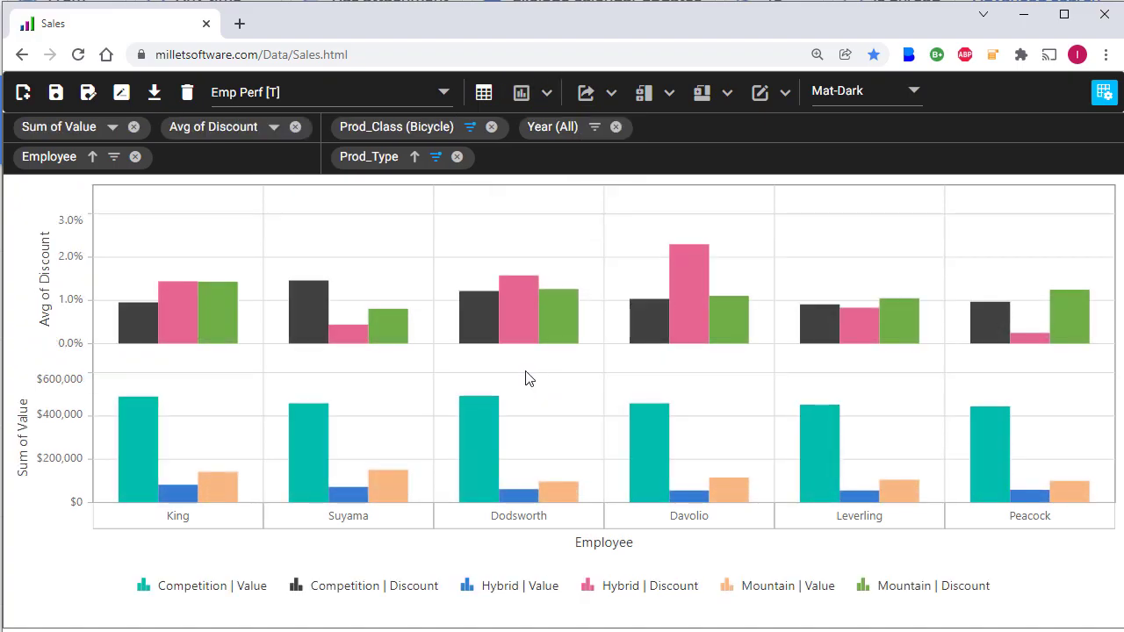
pyautogui.click(482, 96)
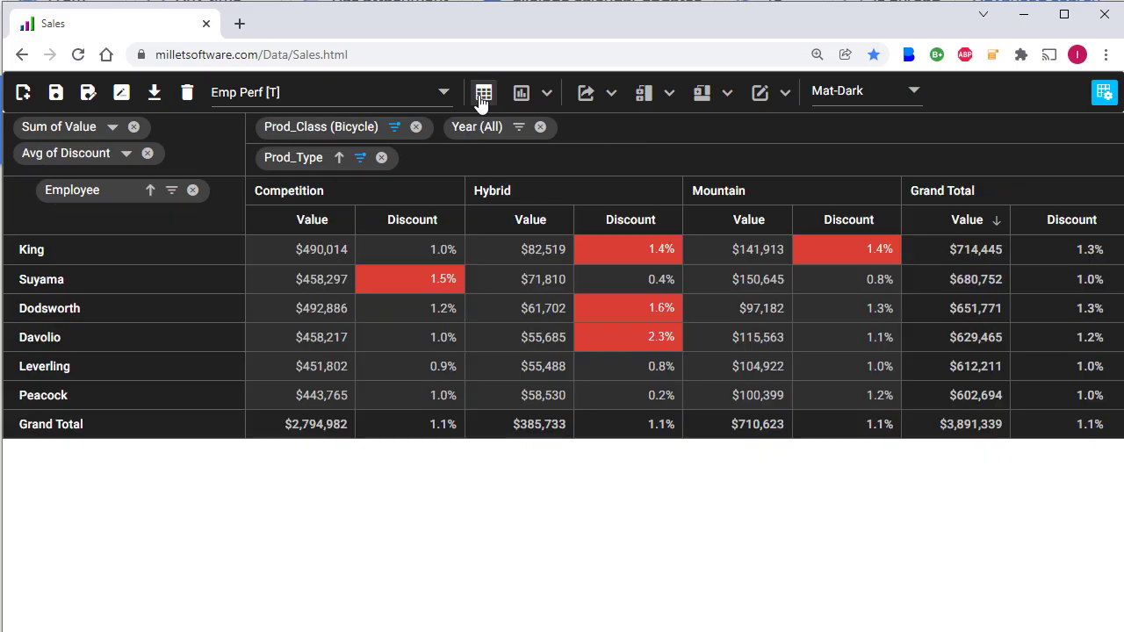
# Step: In the Field List, check Country for rows and drag Product into Columns
pyautogui.click(1104, 93)
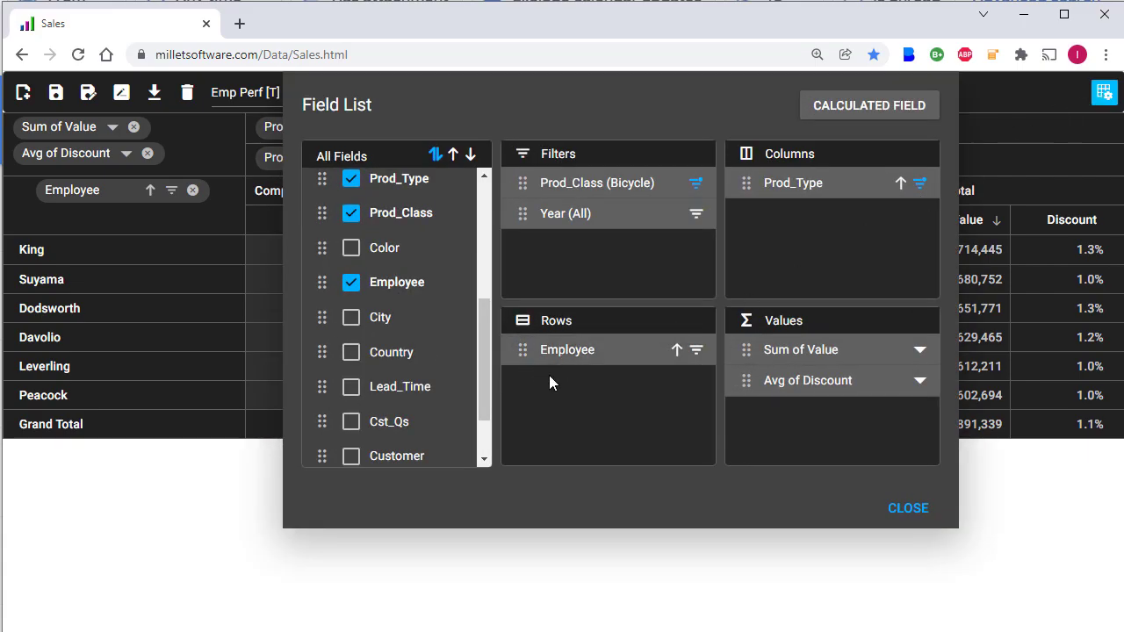
pyautogui.click(351, 354)
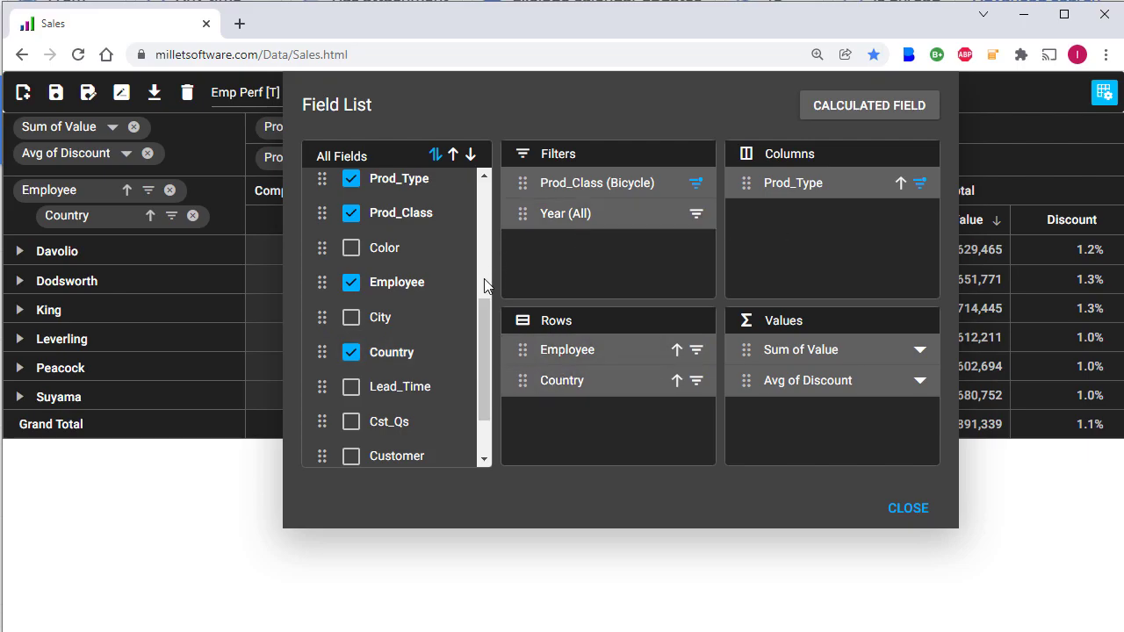
pyautogui.moveTo(482, 305); pyautogui.dragTo(483, 270)
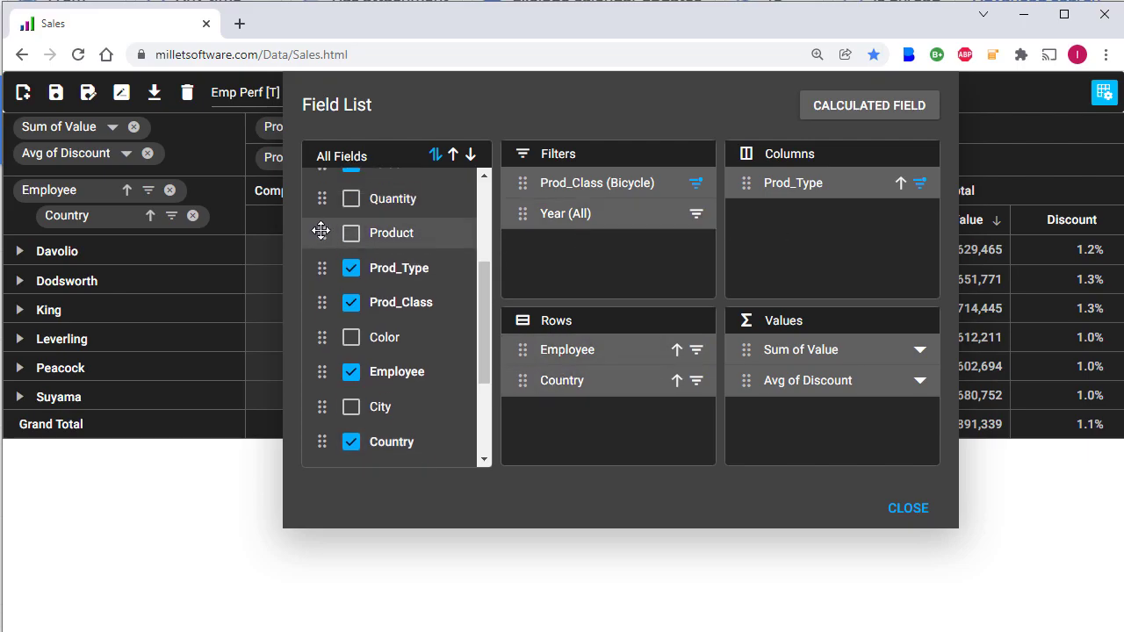
pyautogui.moveTo(320, 230); pyautogui.dragTo(790, 215)
pyautogui.click(906, 512)
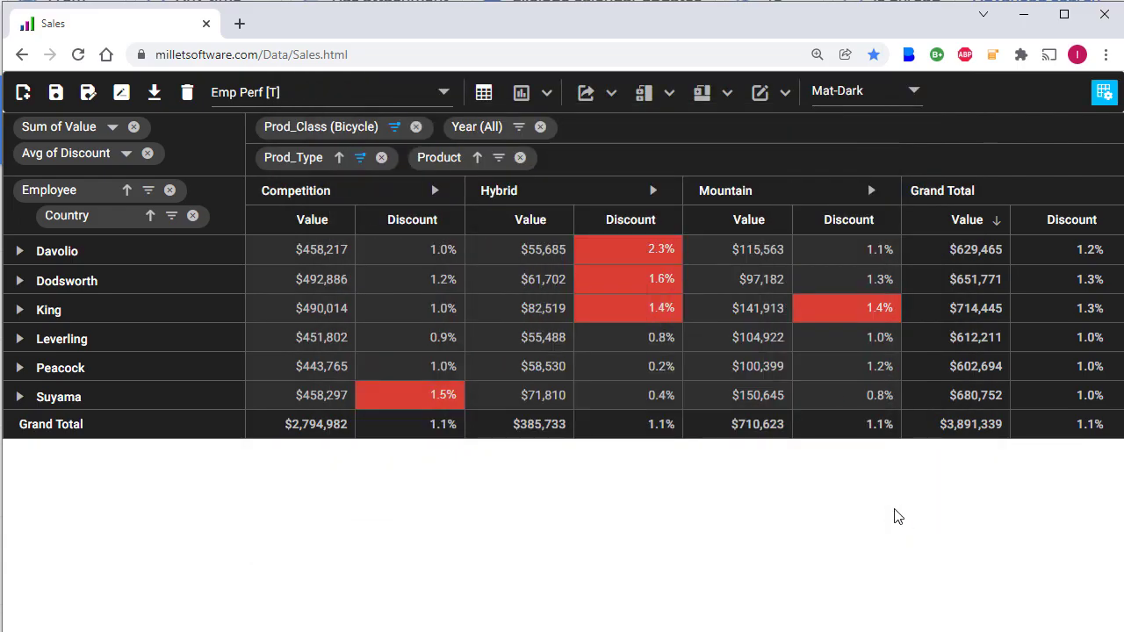
# Step: Expand Hybrid into its Romeo and Wheeler columns and choose 'Do not show sub totals'
pyautogui.click(19, 311)
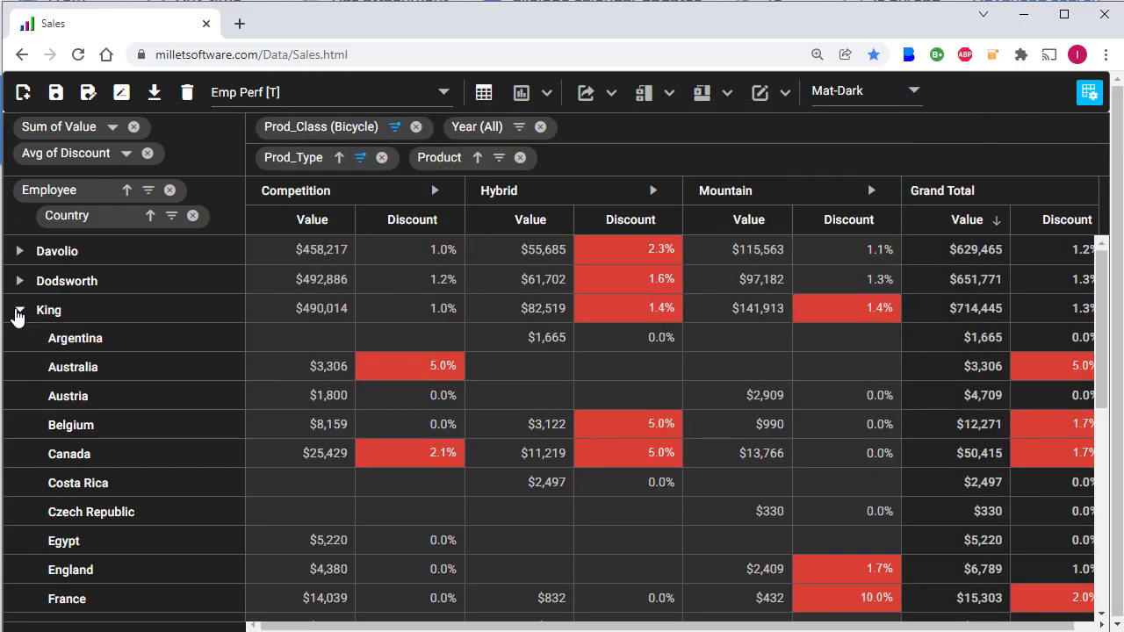
pyautogui.click(20, 311)
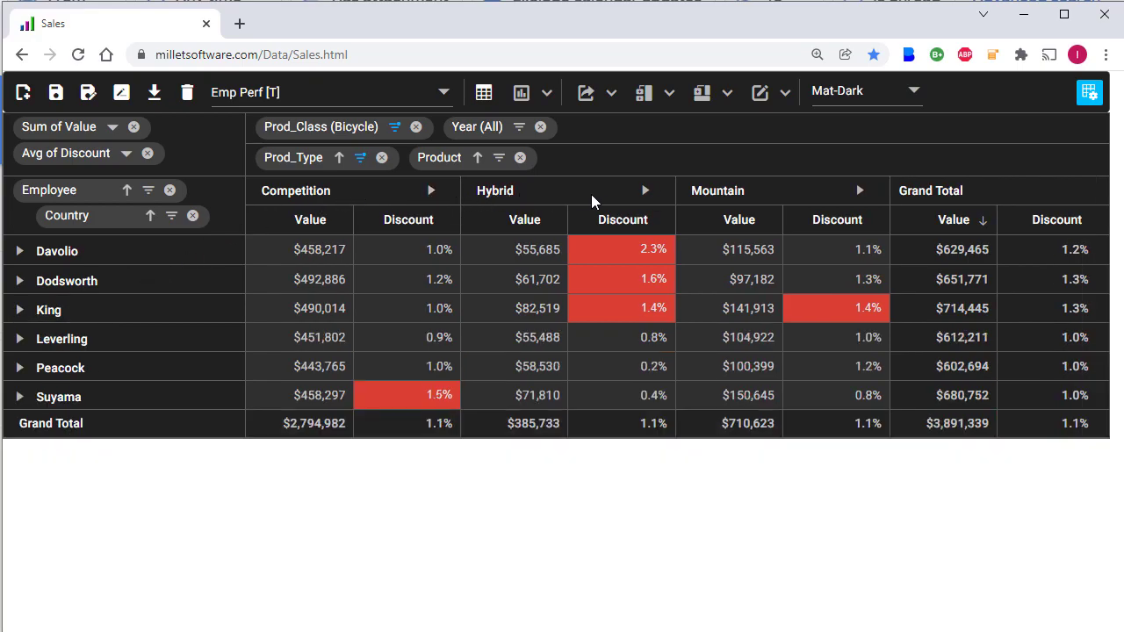
pyautogui.click(646, 191)
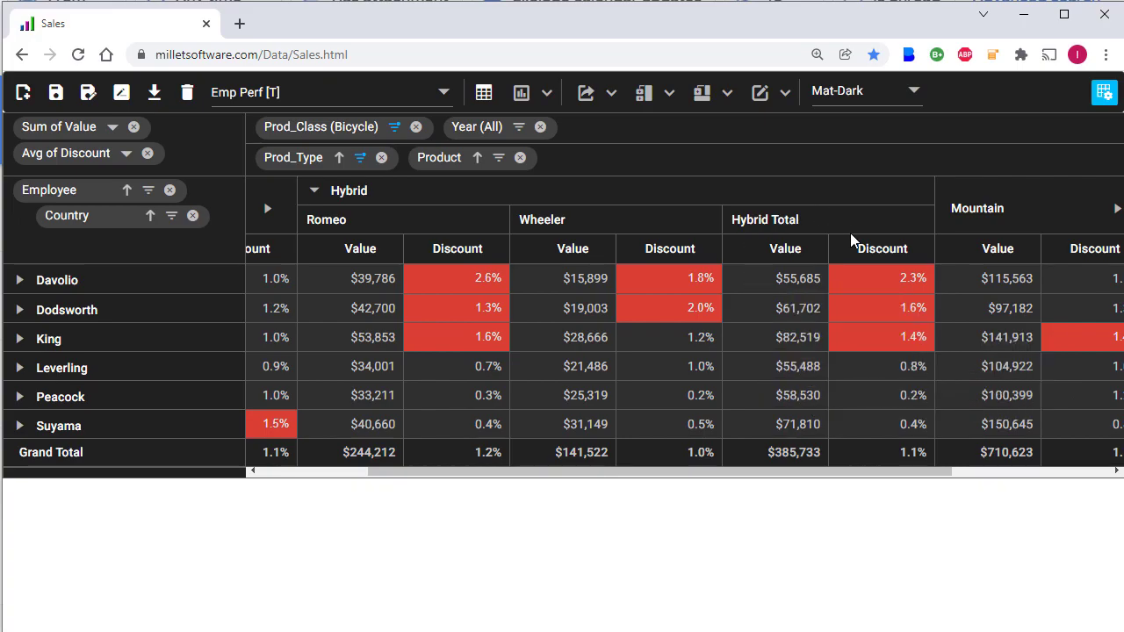
pyautogui.click(657, 95)
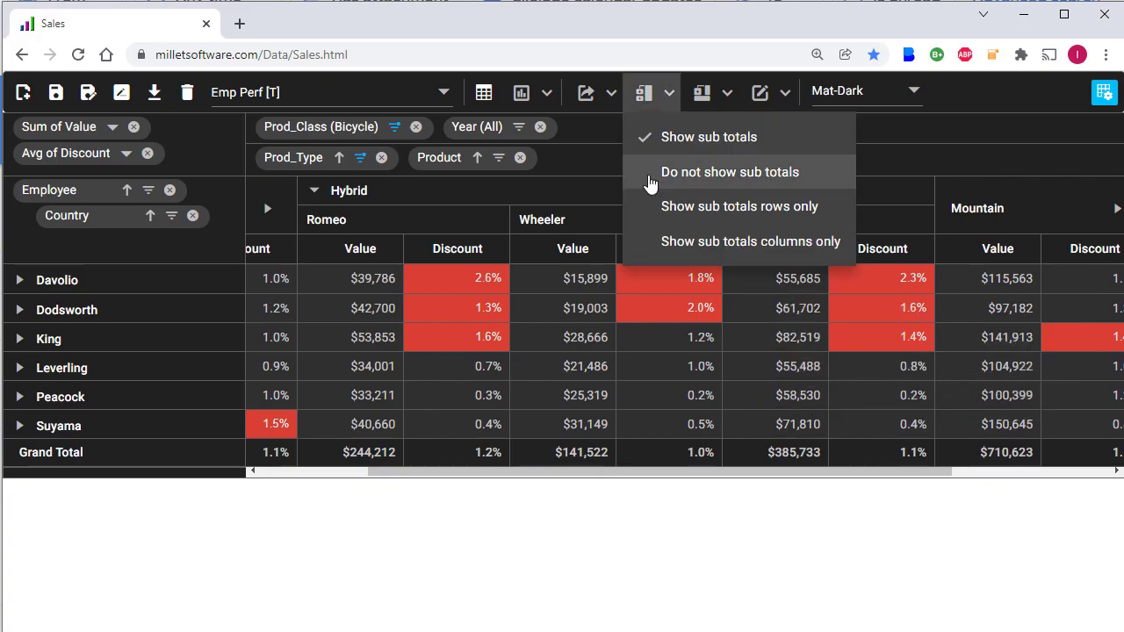
pyautogui.click(730, 172)
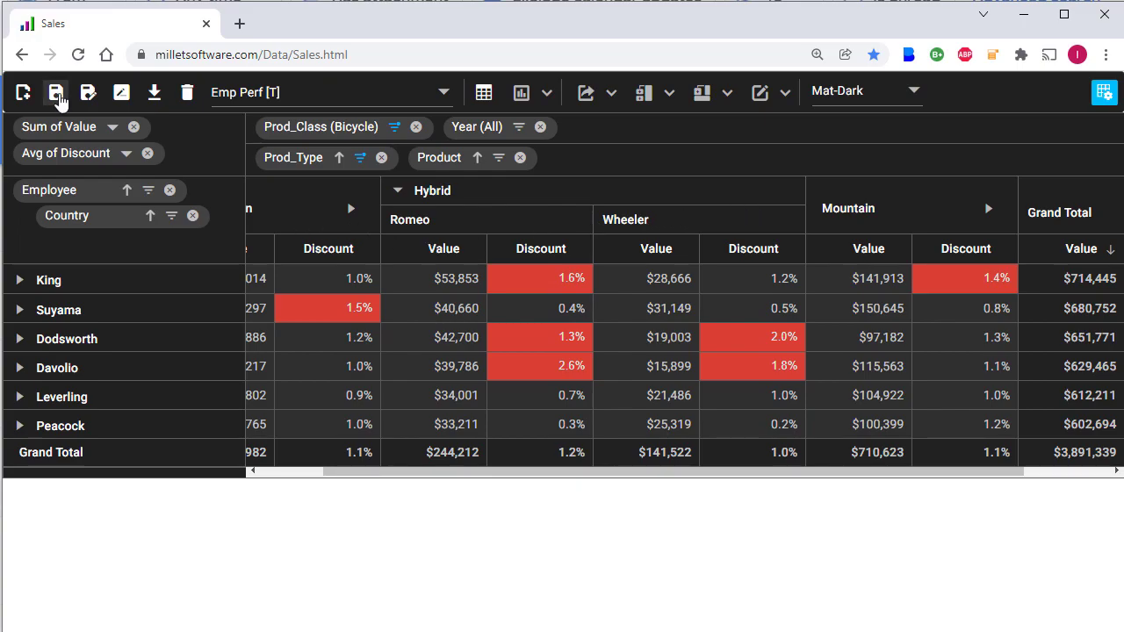
# Step: Save the master layout under the new name 'Emp Perf Drilldown' in local storage
pyautogui.click(55, 95)
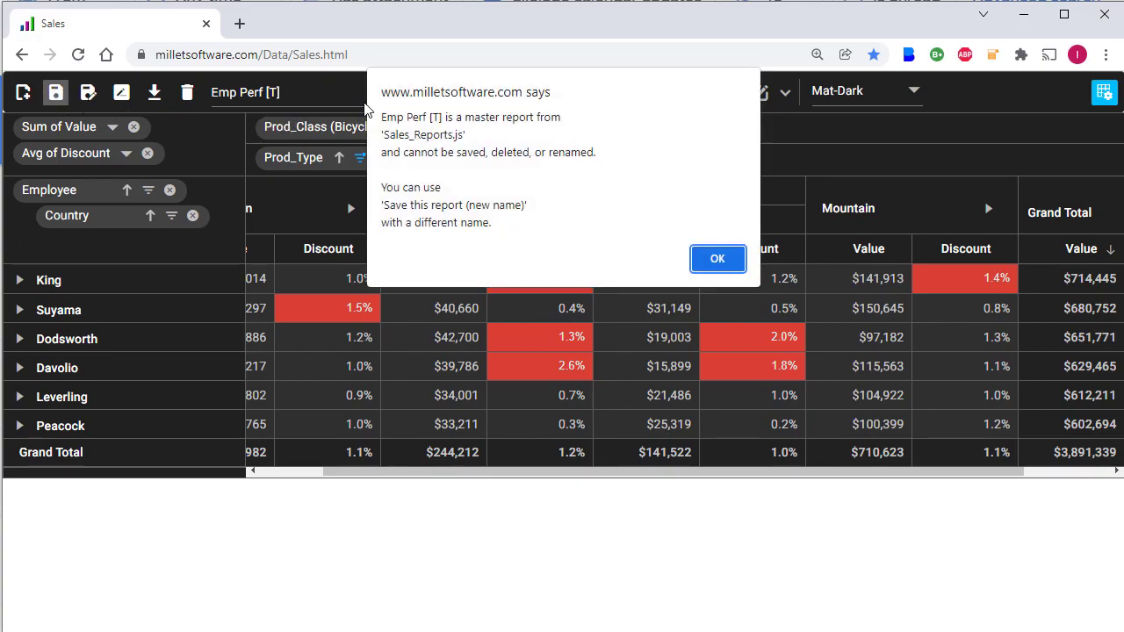
pyautogui.click(717, 259)
pyautogui.click(88, 95)
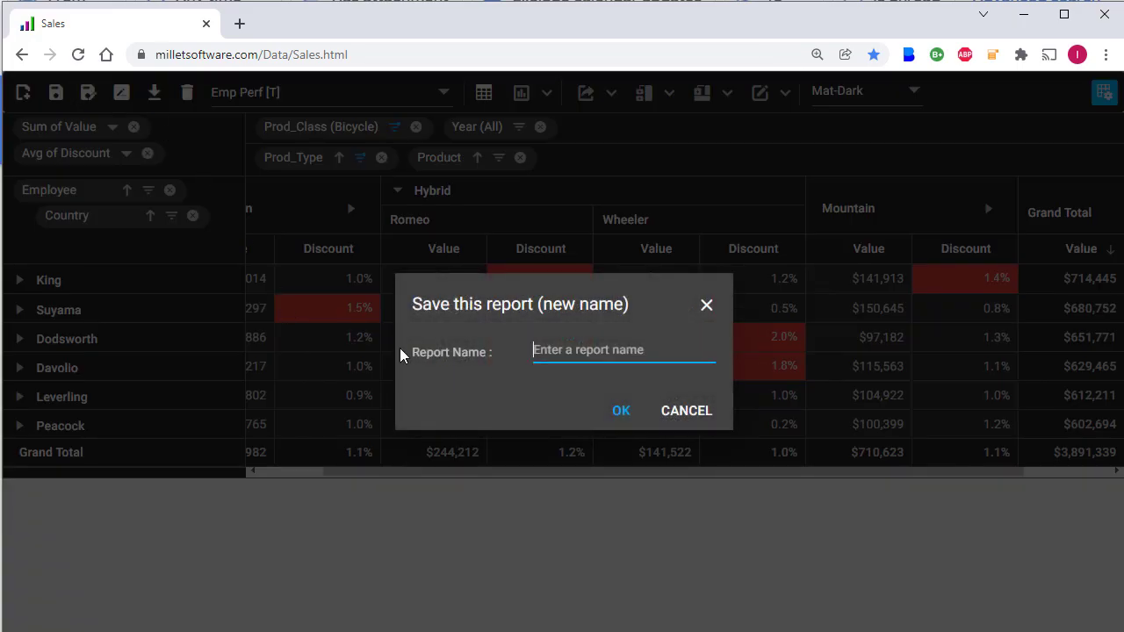
pyautogui.write('Emp Perf Drilldown')
pyautogui.press('Return')
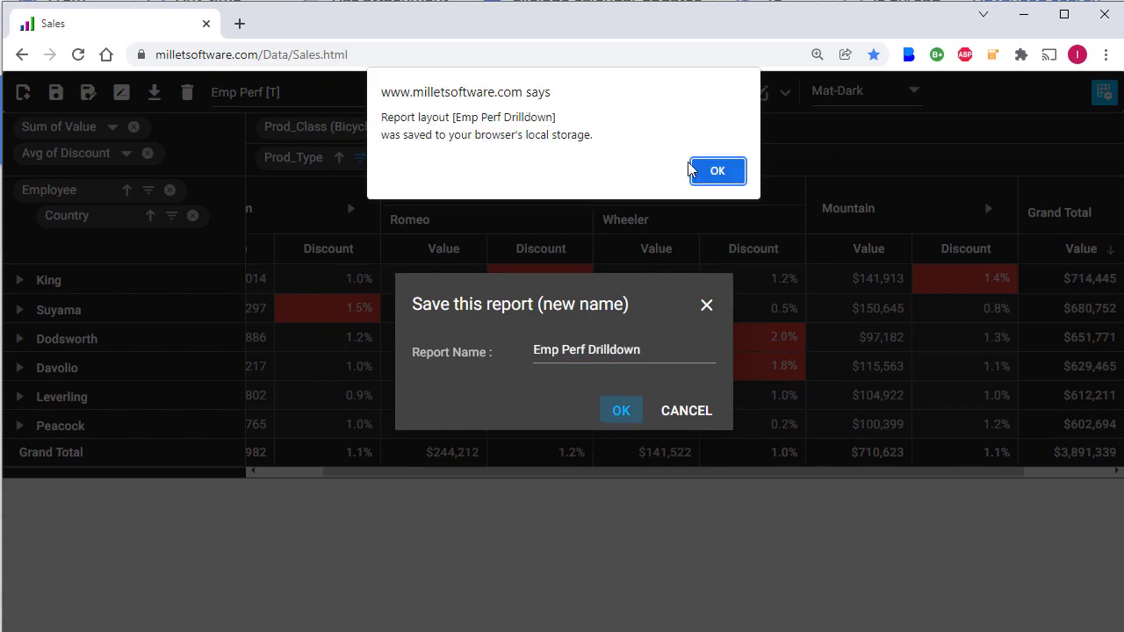
pyautogui.click(707, 172)
pyautogui.click(334, 92)
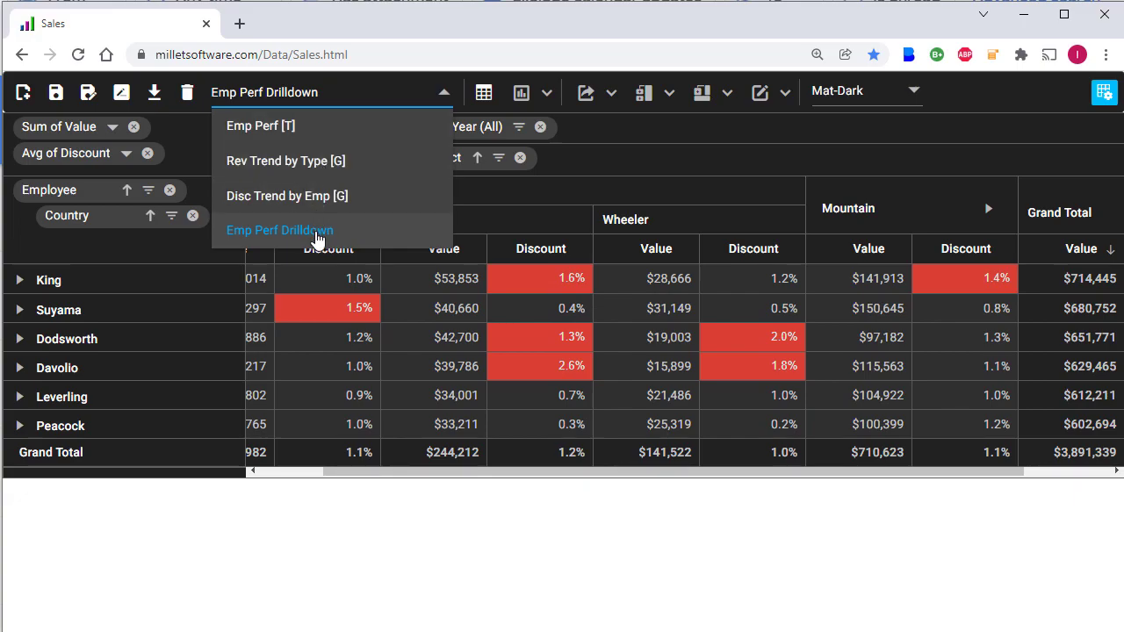
# Step: Load Emp Perf Drilldown, then create a new report named 'Late Deliveries by Rep'
pyautogui.click(317, 234)
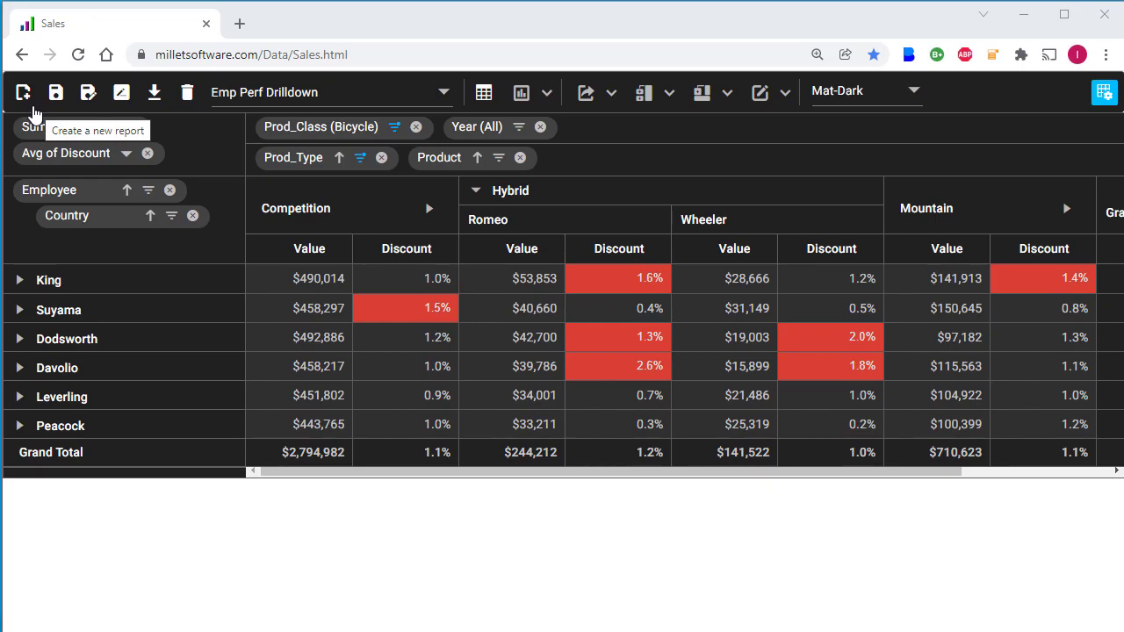
pyautogui.click(23, 94)
pyautogui.write('Late Deliveries by Rep')
pyautogui.click(619, 413)
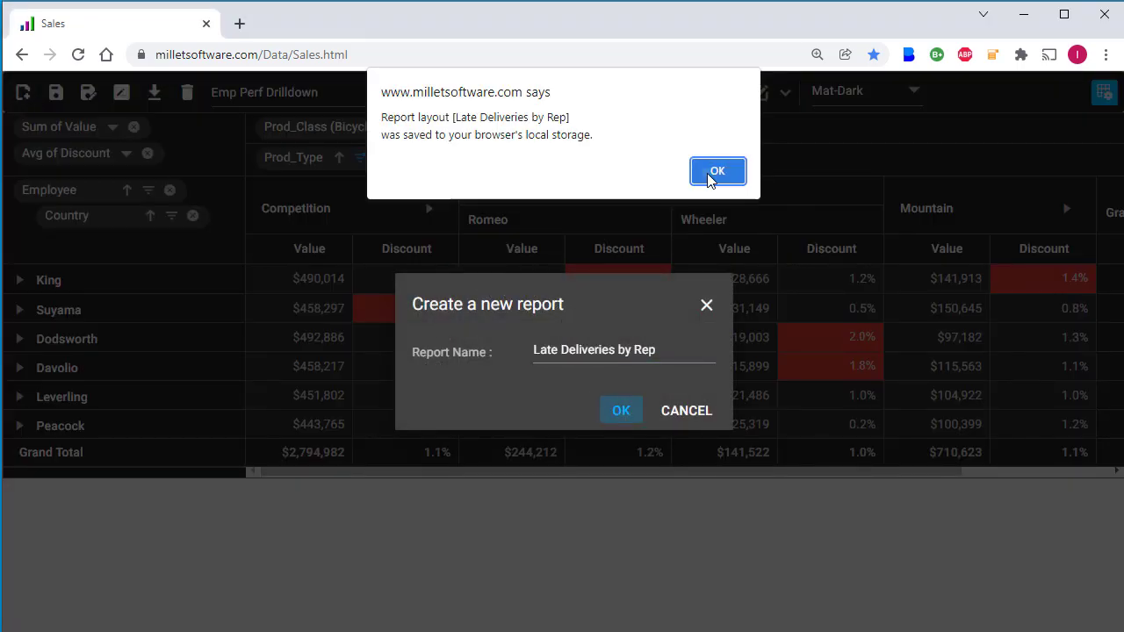
pyautogui.click(707, 173)
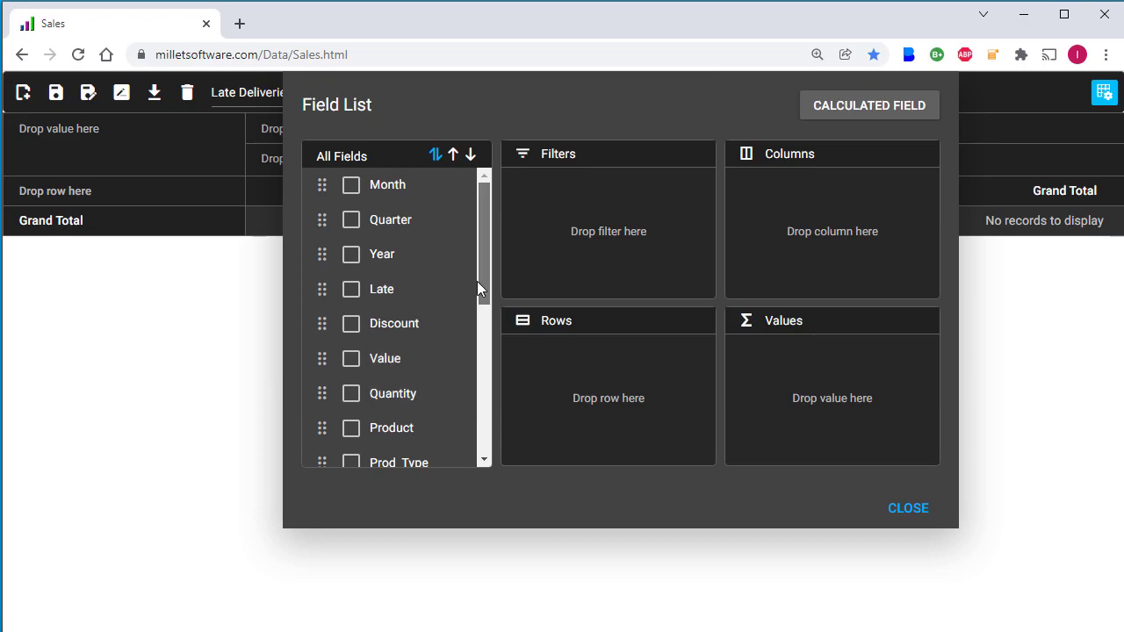
# Step: Put Year and Quarter in Rows, Employee in Columns, and Late in Values
pyautogui.moveTo(323, 254); pyautogui.dragTo(543, 353)
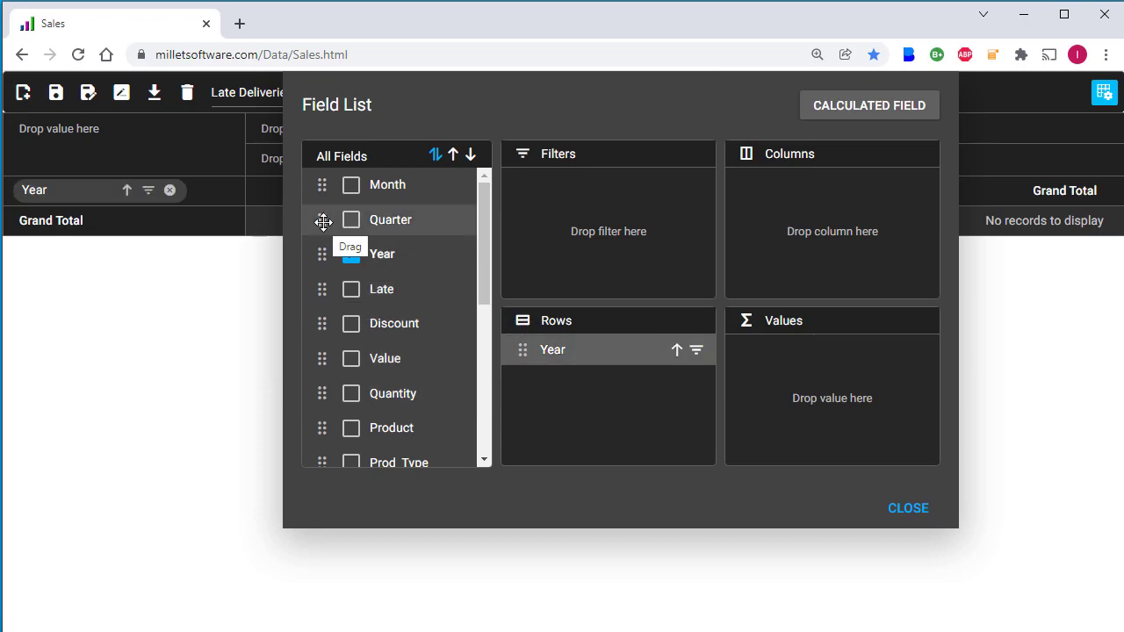
pyautogui.moveTo(324, 222); pyautogui.dragTo(533, 372)
pyautogui.scroll(-2, 378, 386)
pyautogui.moveTo(340, 397); pyautogui.dragTo(792, 240)
pyautogui.scroll(1, 475, 285)
pyautogui.moveTo(346, 244); pyautogui.dragTo(779, 372)
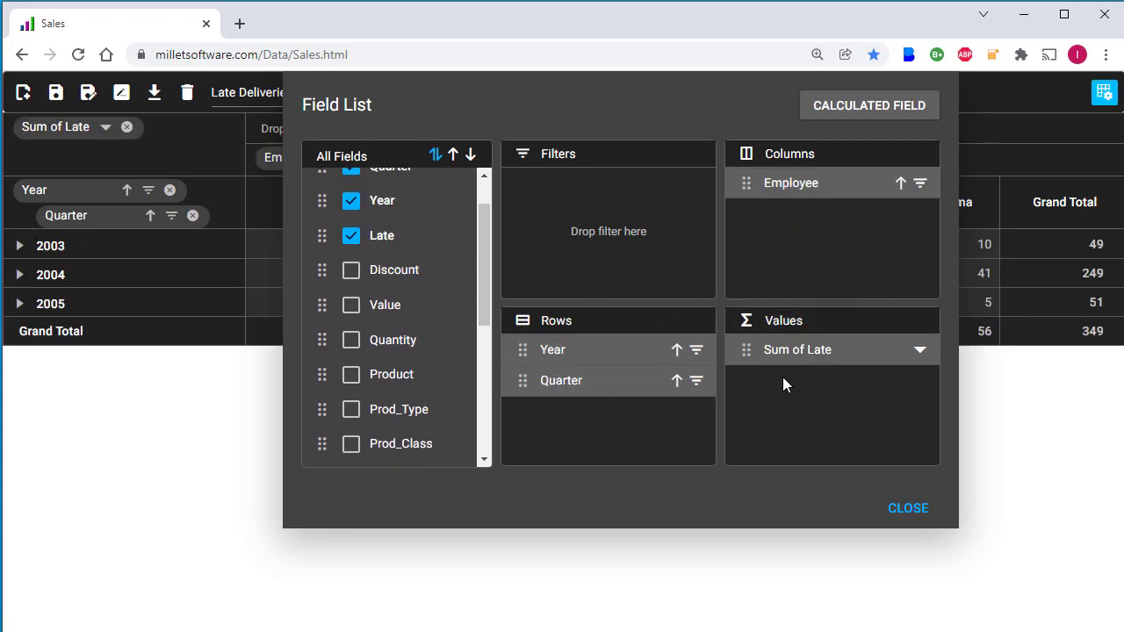
# Step: Close the Field List to reveal 349 late deliveries, 249 in 2004, King highest at 74
pyautogui.press('Escape')
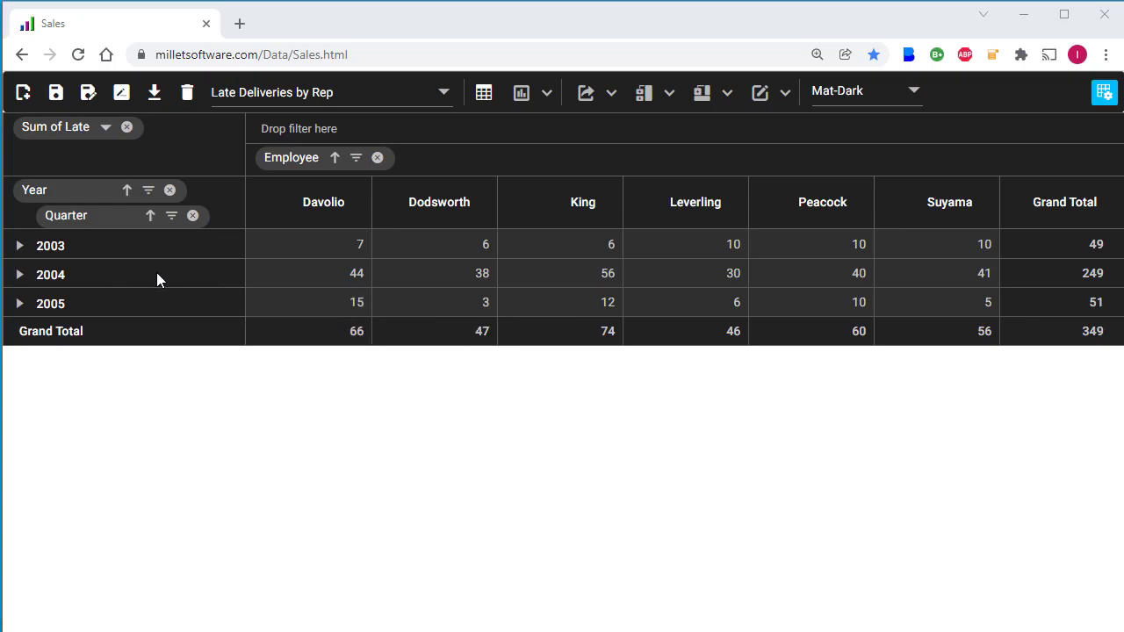
# Step: Split 2004 into quarters and add Prod_Class and Prod_Type as report filters, both All
pyautogui.moveTo(1054, 273)
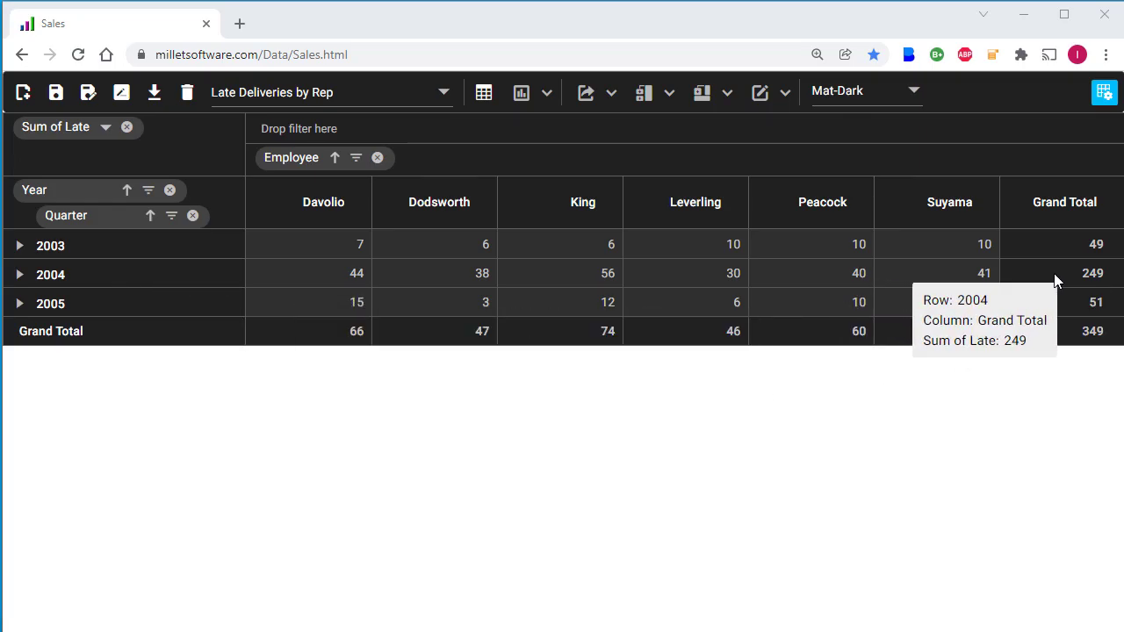
pyautogui.click(19, 278)
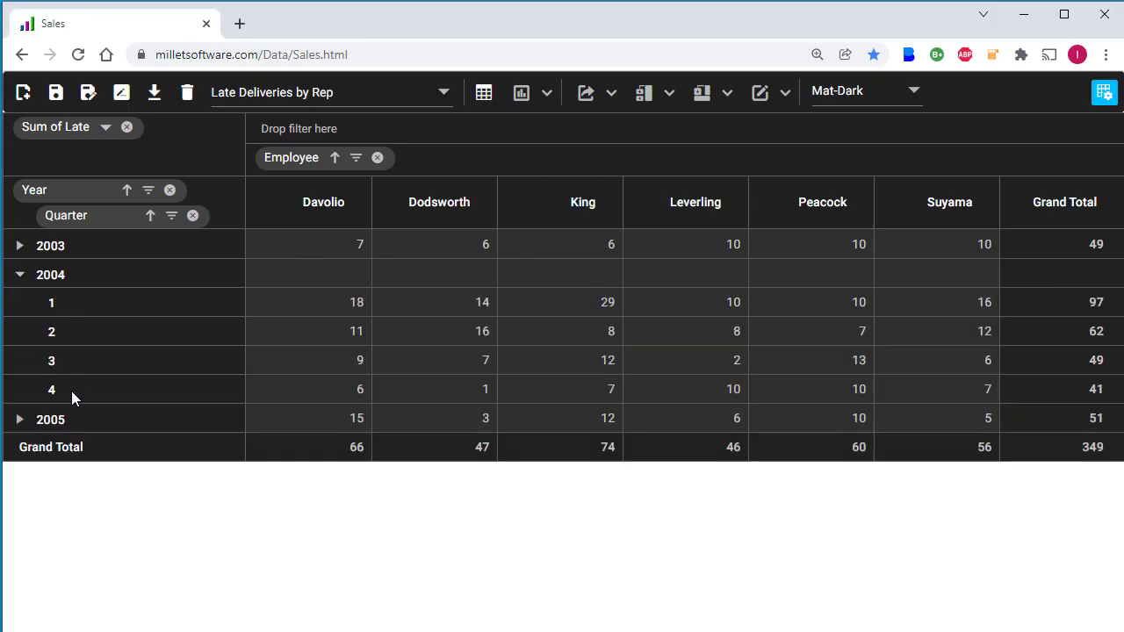
pyautogui.click(1104, 93)
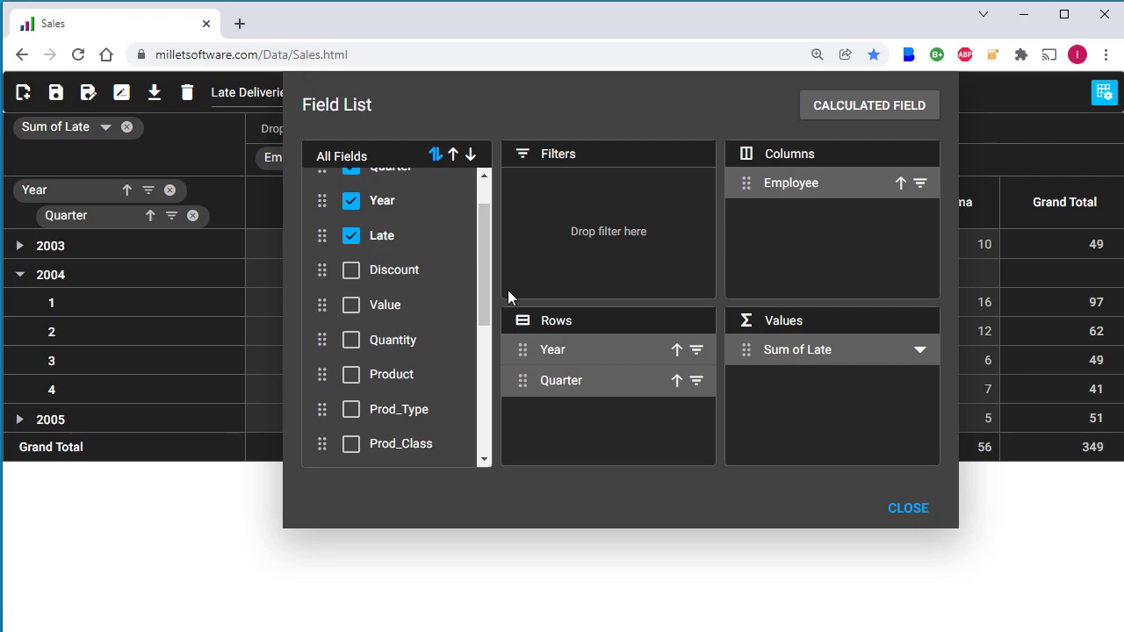
pyautogui.moveTo(318, 451); pyautogui.dragTo(543, 226)
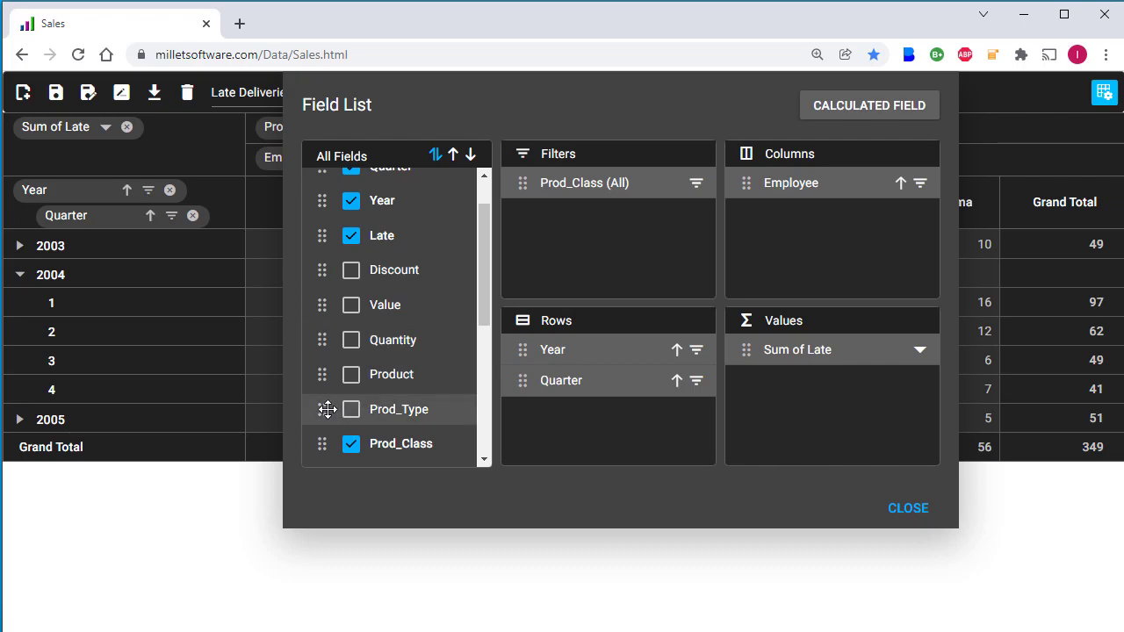
pyautogui.moveTo(323, 408); pyautogui.dragTo(580, 215)
pyautogui.click(908, 513)
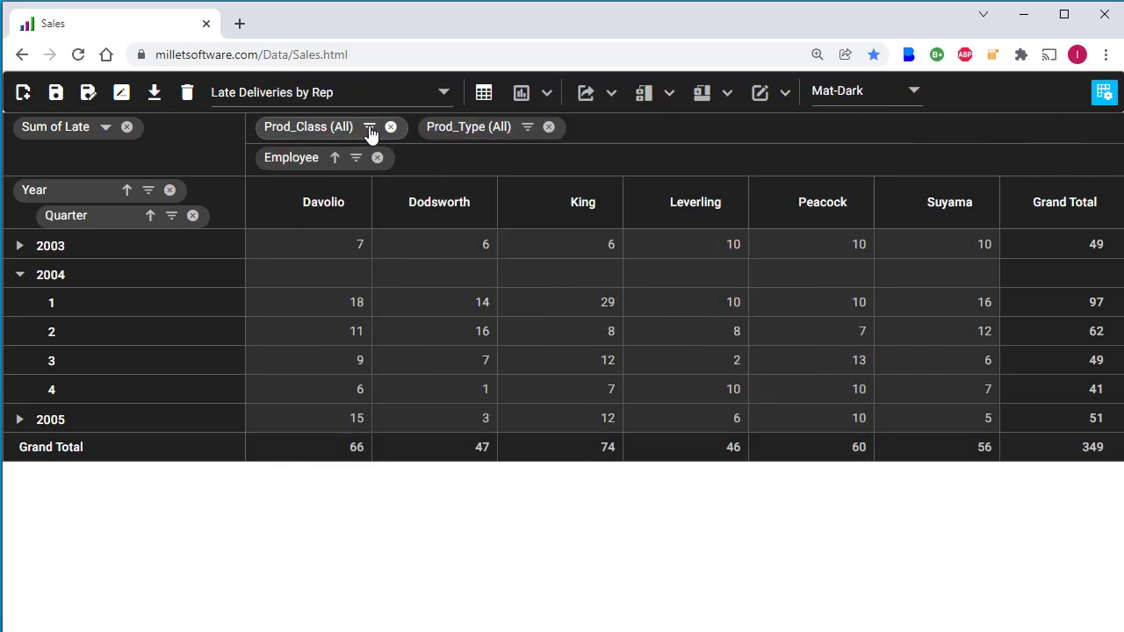
# Step: Filter Prod_Class to Bicycle only (170 late total) and collapse 2004 to one row
pyautogui.click(370, 131)
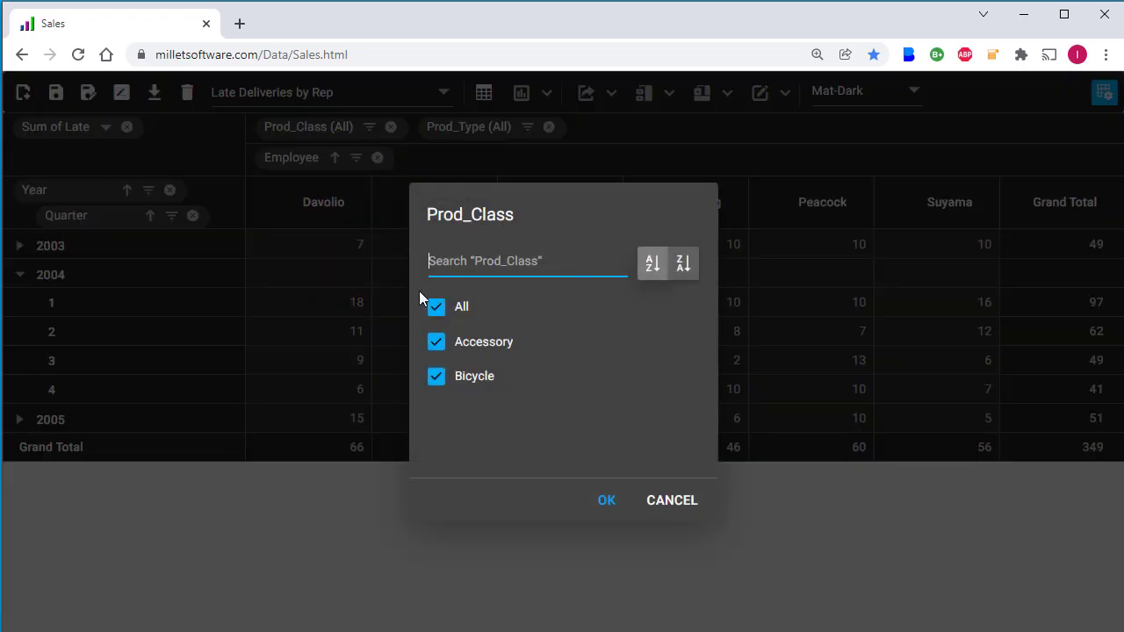
pyautogui.click(437, 344)
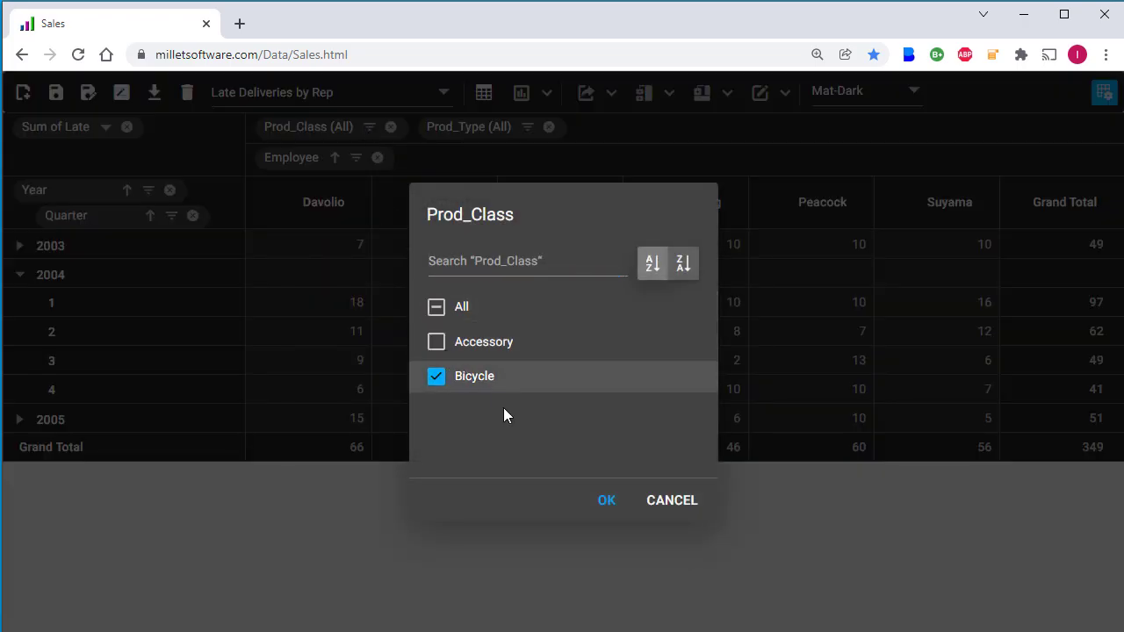
pyautogui.click(607, 501)
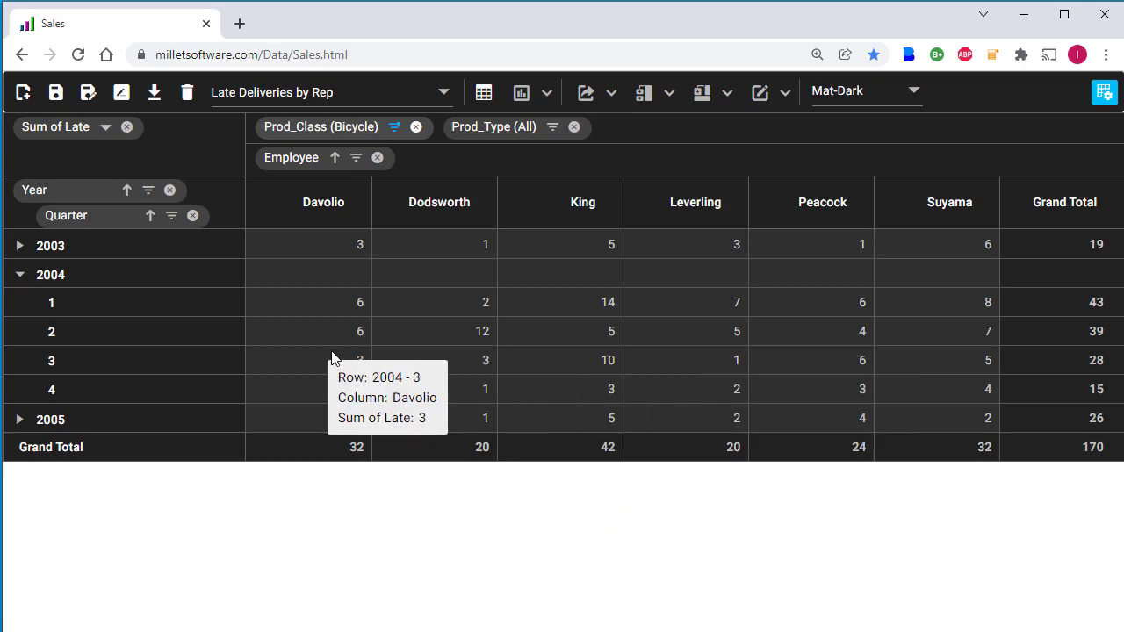
pyautogui.click(17, 276)
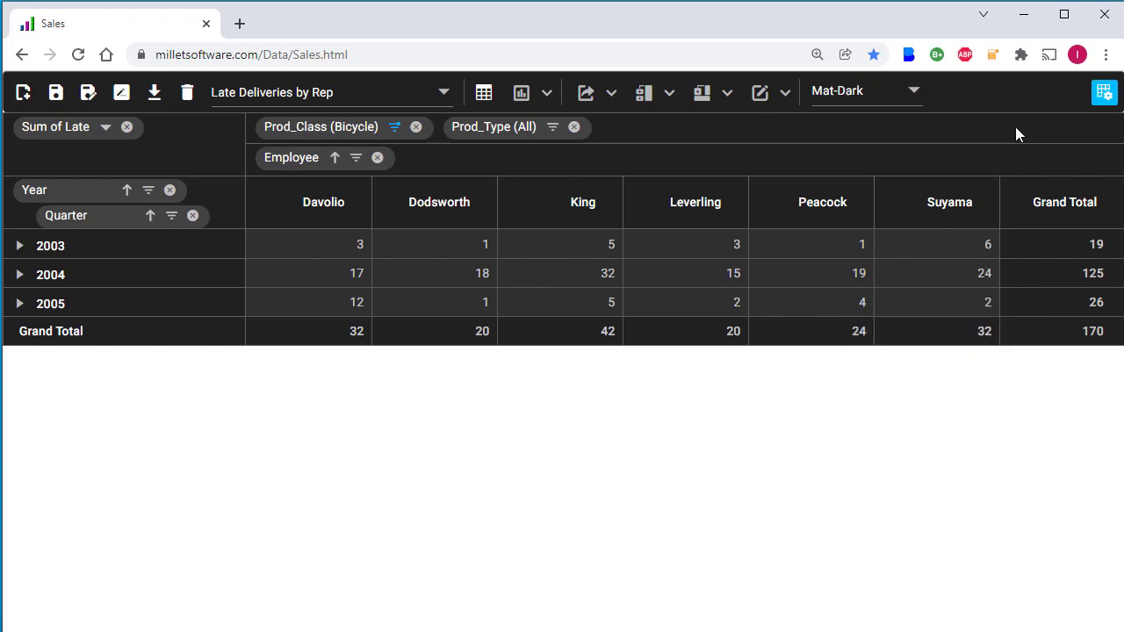
# Step: Change Late's aggregation from sum to average
pyautogui.click(1104, 93)
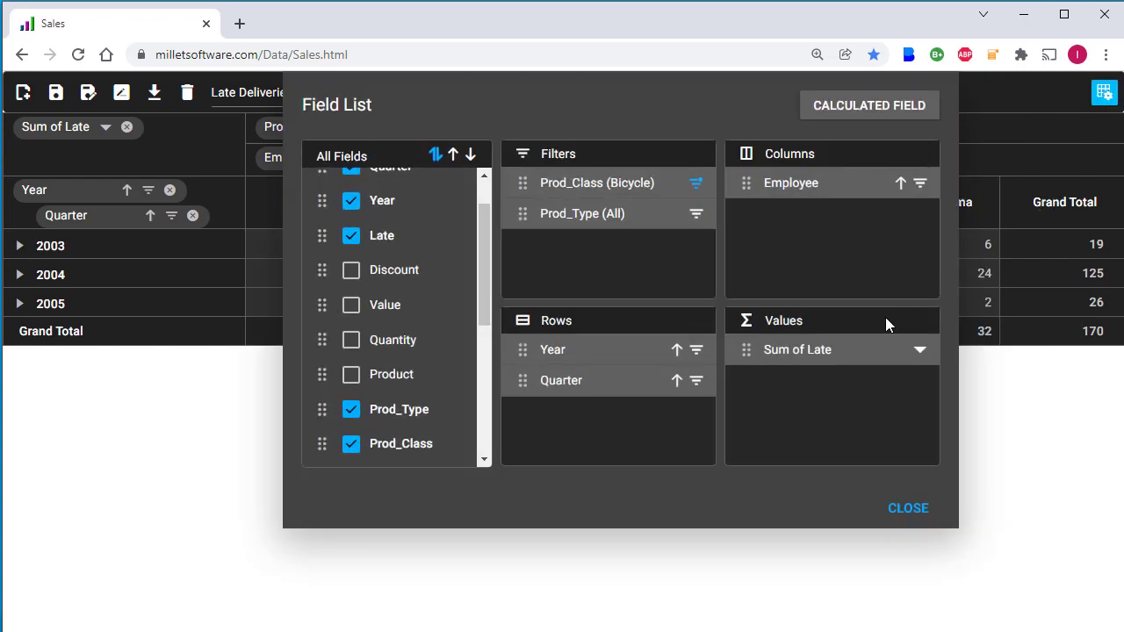
pyautogui.click(920, 350)
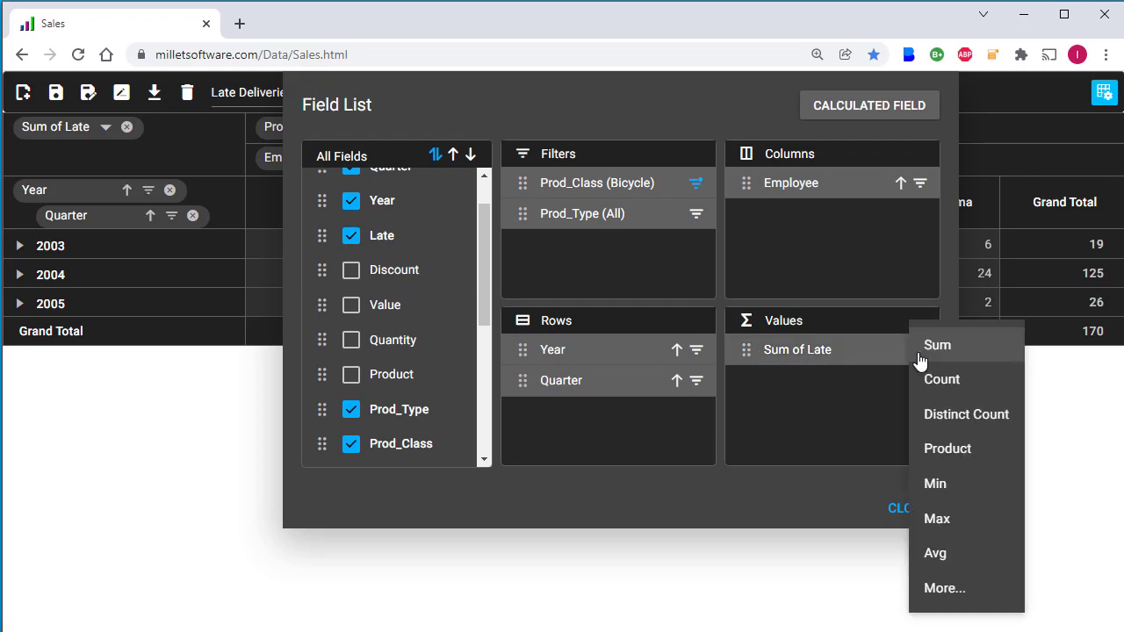
pyautogui.click(935, 553)
pyautogui.click(904, 507)
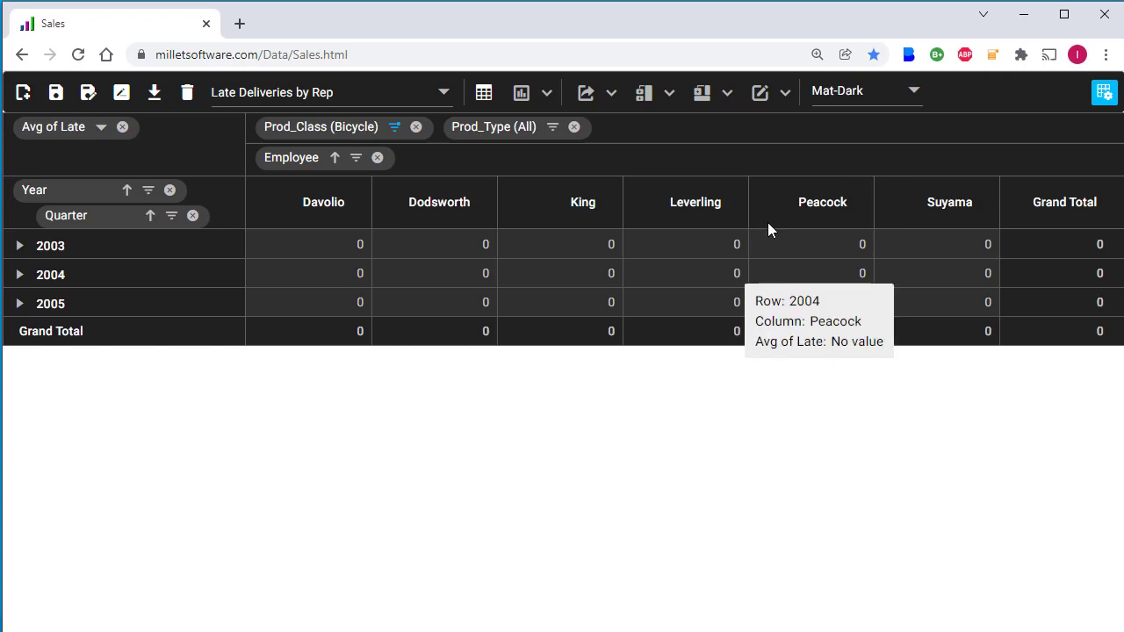
# Step: Format Late values as Percentage with 1 decimal place (9.6% overall)
pyautogui.click(786, 98)
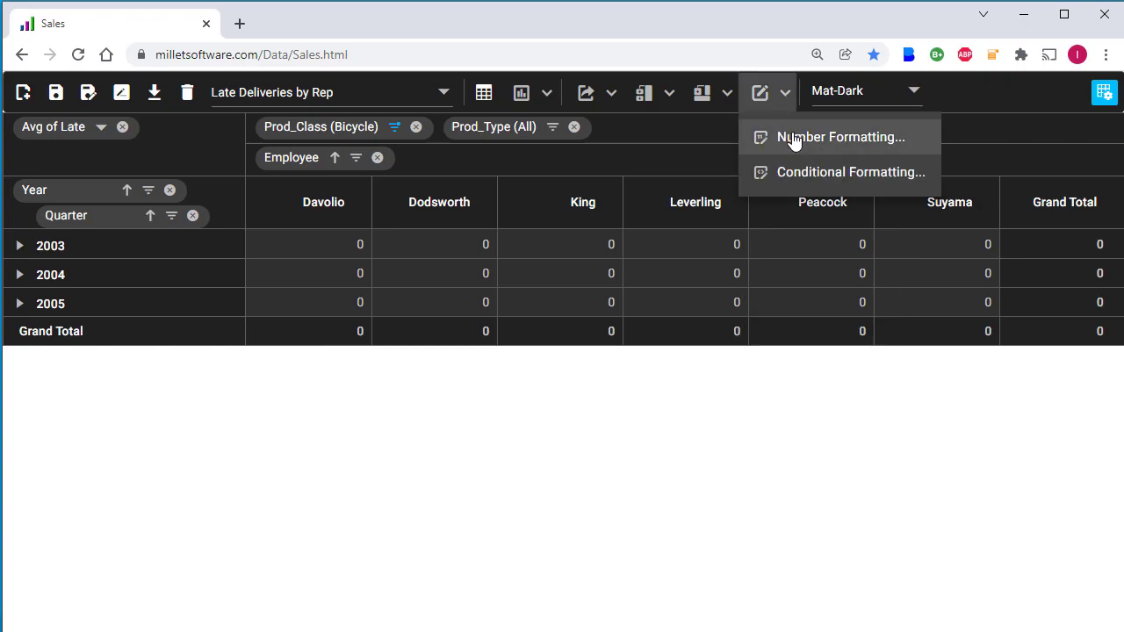
pyautogui.click(793, 139)
pyautogui.click(645, 293)
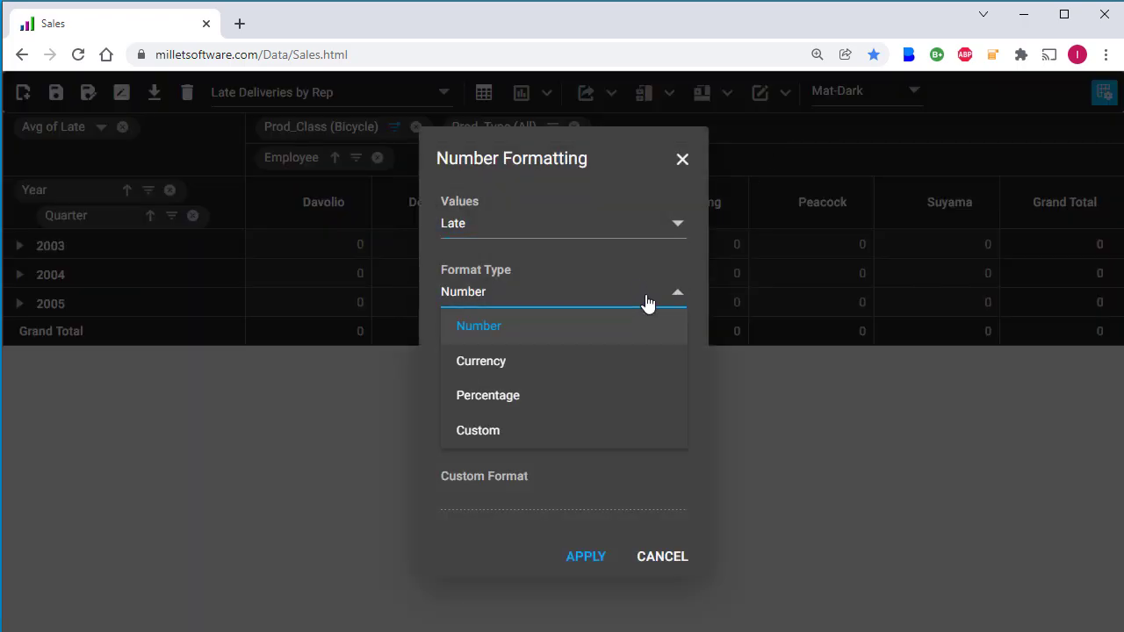
pyautogui.click(567, 394)
pyautogui.click(498, 435)
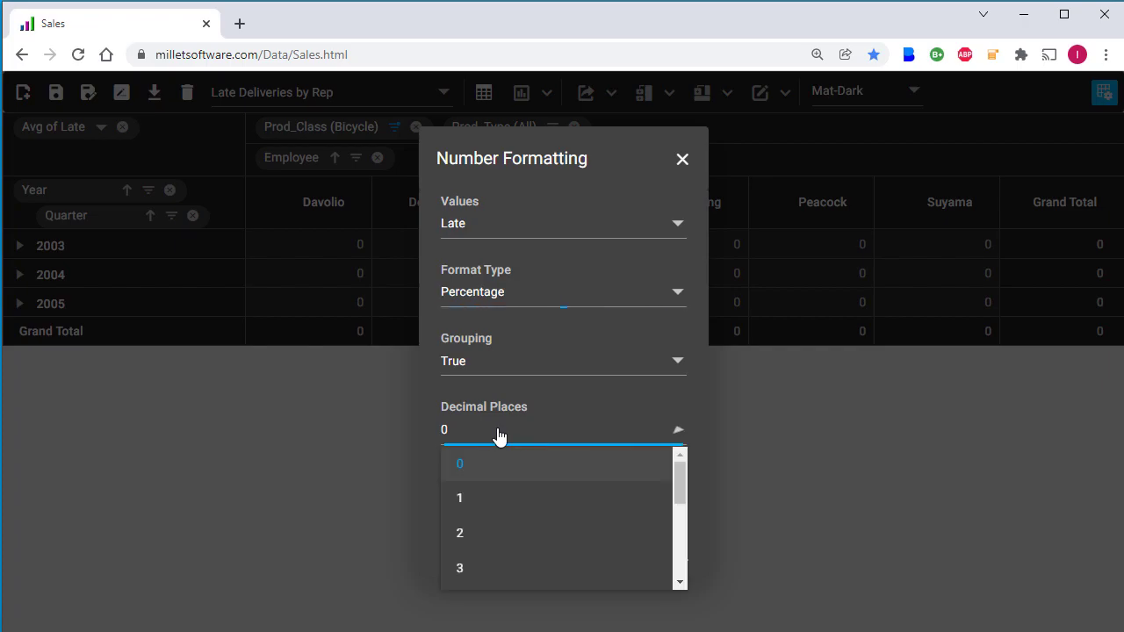
pyautogui.click(469, 502)
pyautogui.click(586, 557)
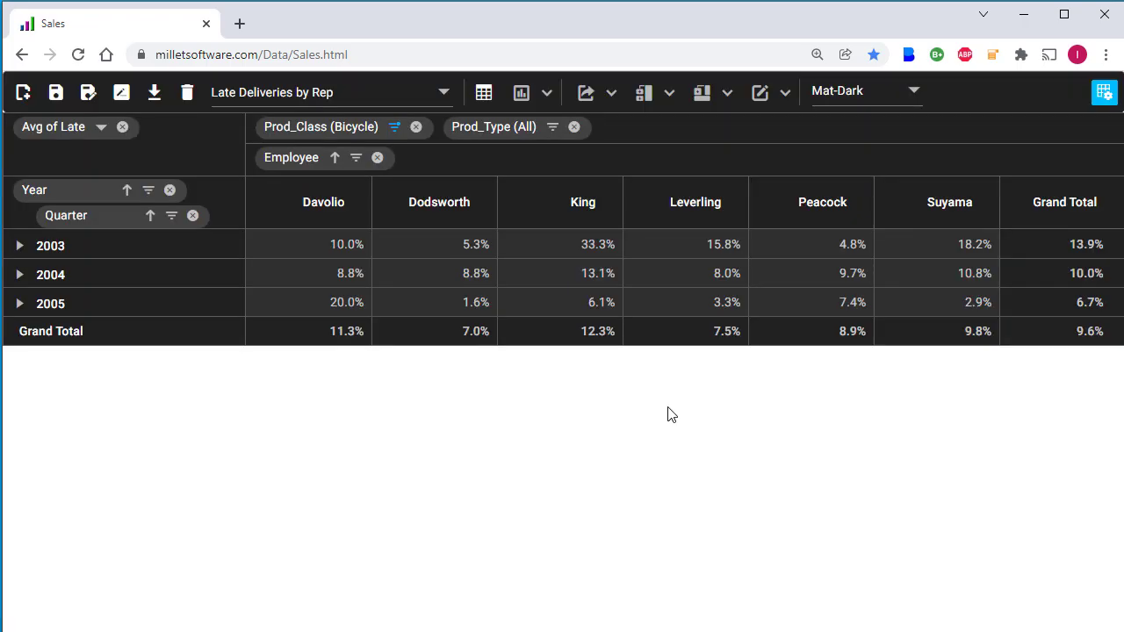
pyautogui.click(785, 95)
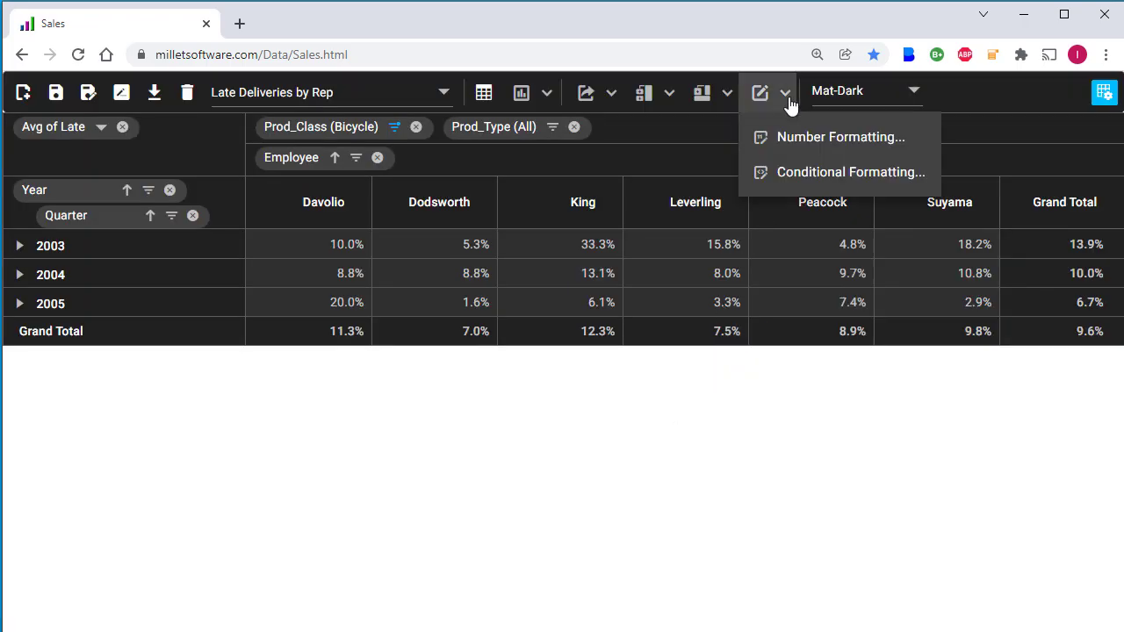
# Step: Add a conditional formatting rule for Late Greater Than 0.13
pyautogui.click(798, 171)
pyautogui.click(296, 223)
pyautogui.click(351, 195)
pyautogui.click(321, 262)
pyautogui.click(474, 195)
pyautogui.click(479, 281)
pyautogui.click(636, 197)
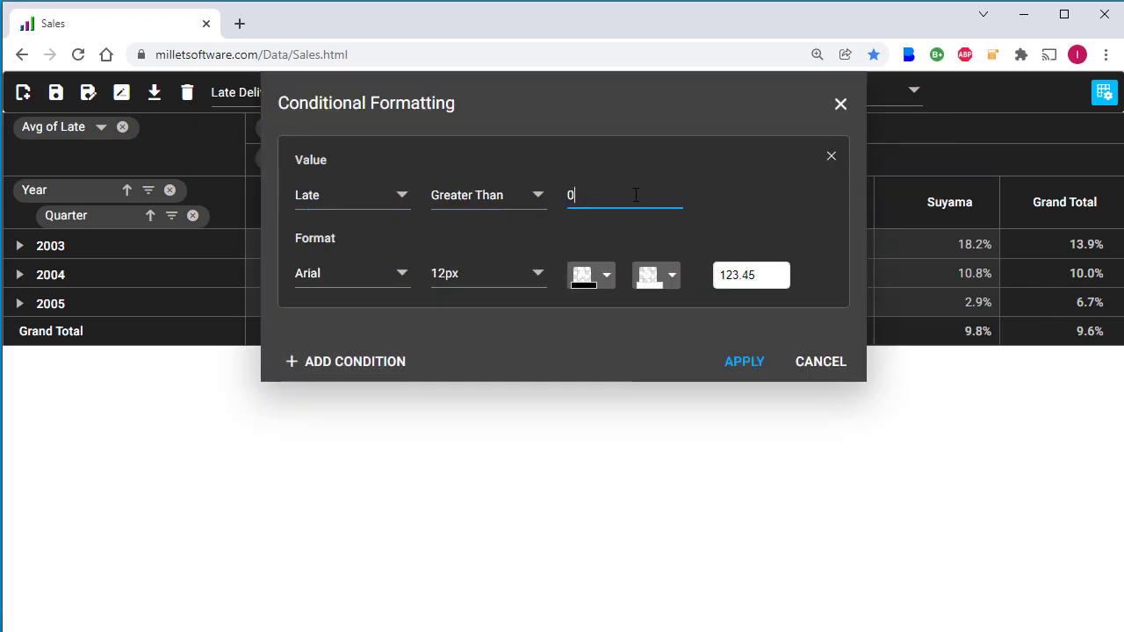
pyautogui.write('.13')
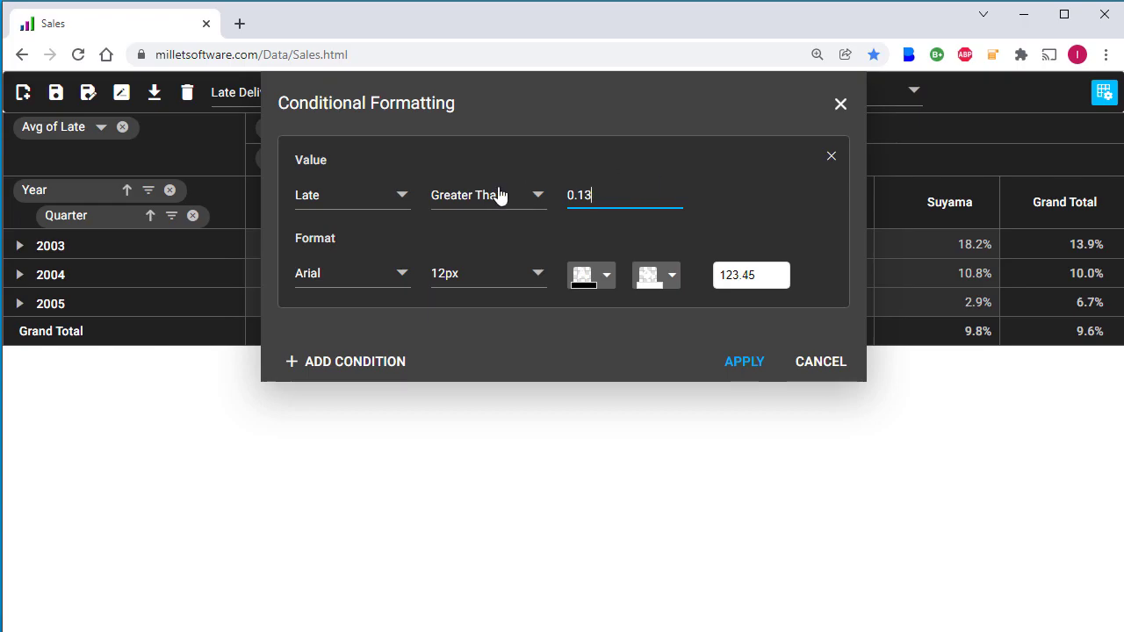
# Step: Give matching cells white font on a red background and apply the rule
pyautogui.click(598, 277)
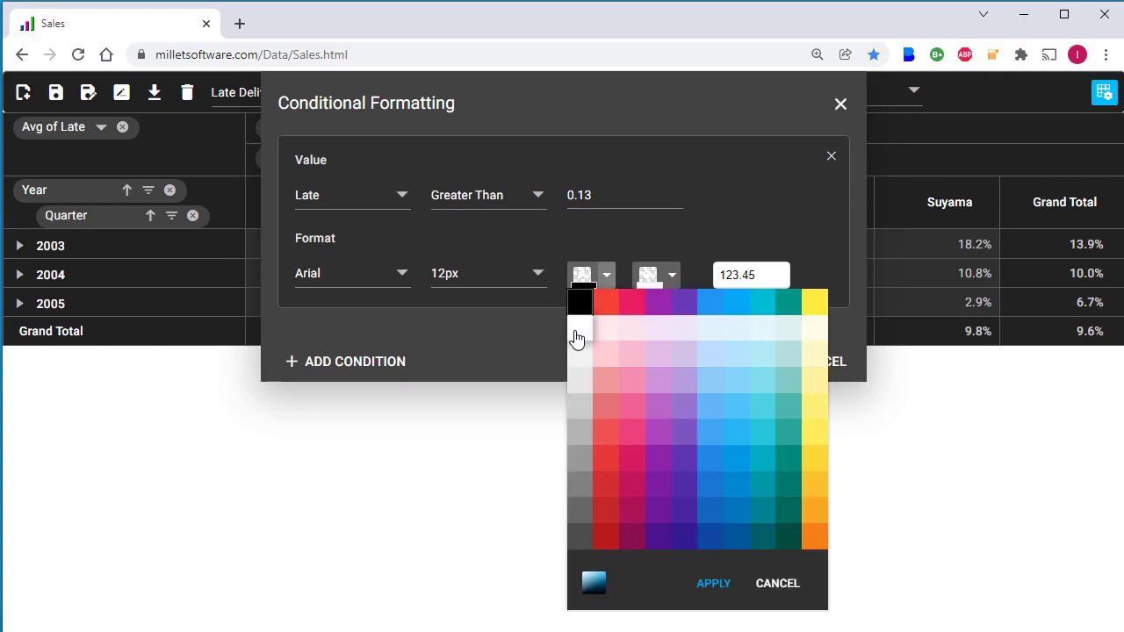
pyautogui.click(576, 339)
pyautogui.click(713, 583)
pyautogui.click(671, 276)
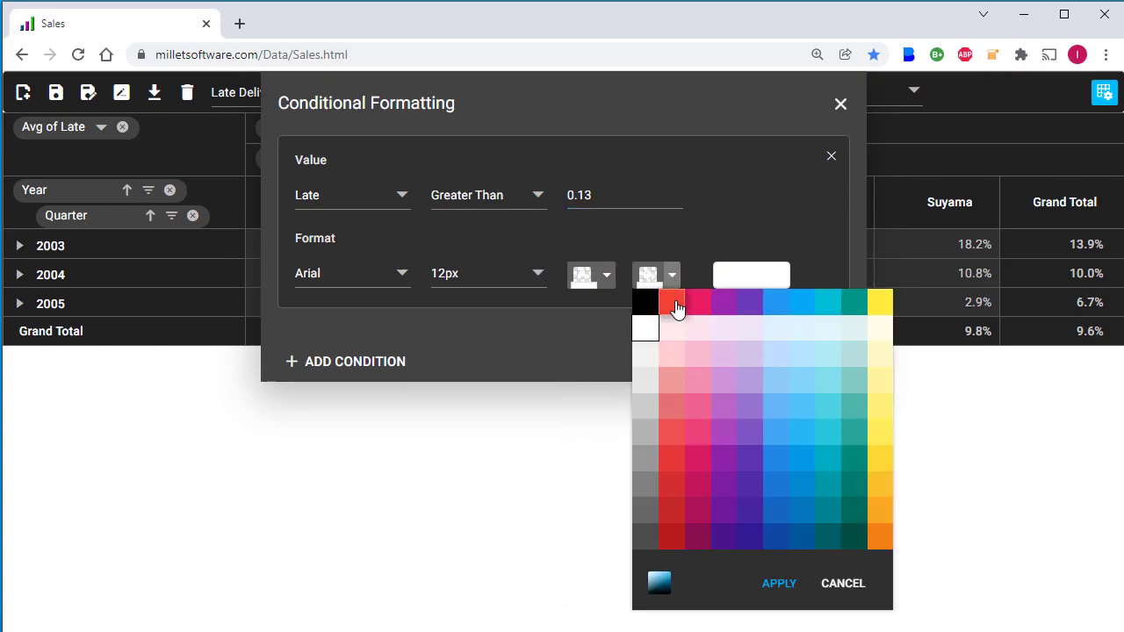
pyautogui.click(676, 304)
pyautogui.click(731, 367)
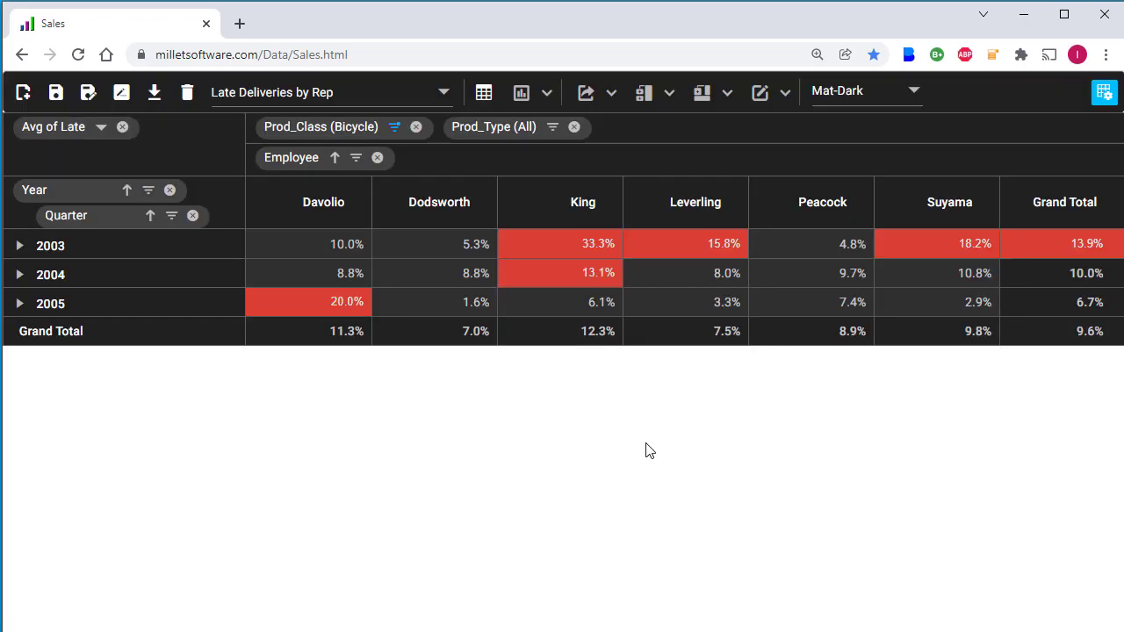
# Step: Show the pivot as a line chart with 2004 expanded by quarter and Year filtered to 2004 only
pyautogui.click(541, 93)
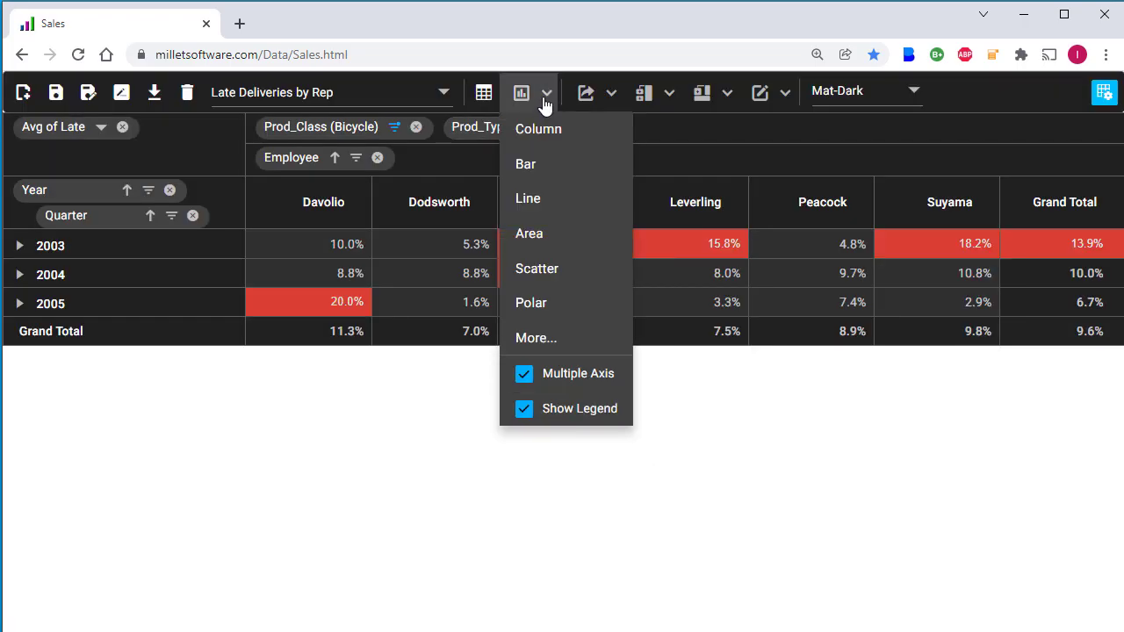
pyautogui.click(529, 199)
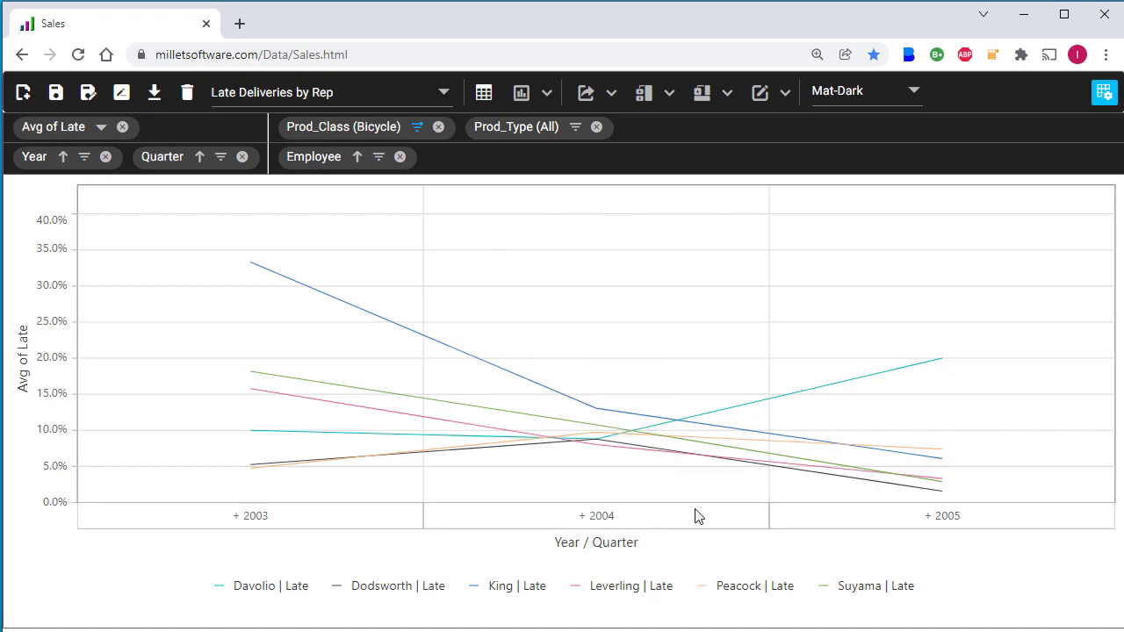
pyautogui.click(582, 525)
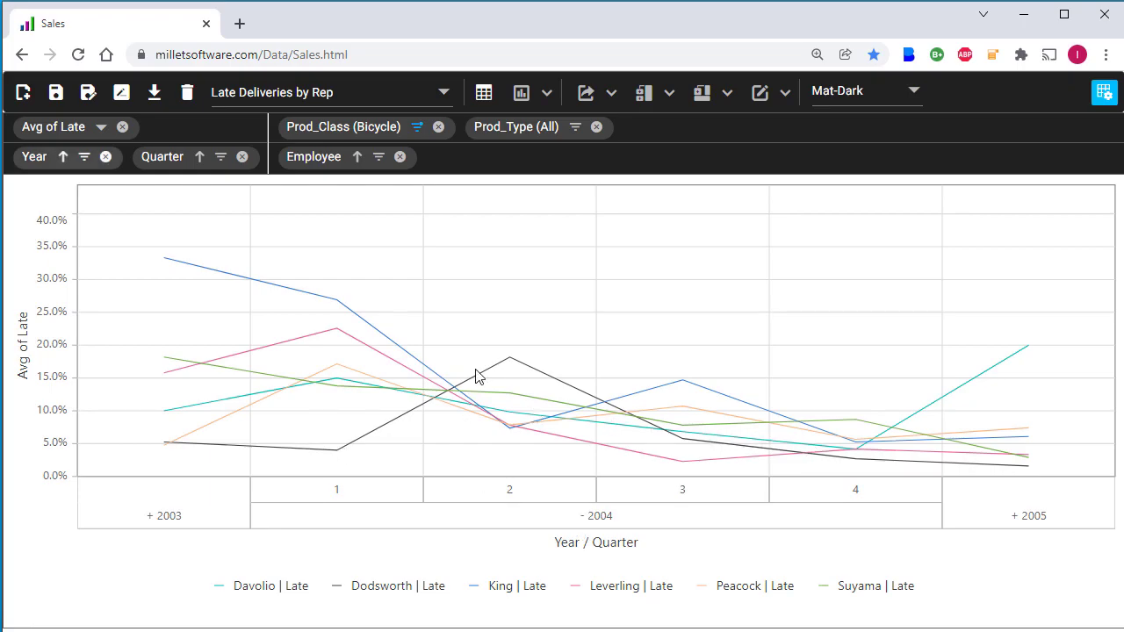
pyautogui.click(84, 156)
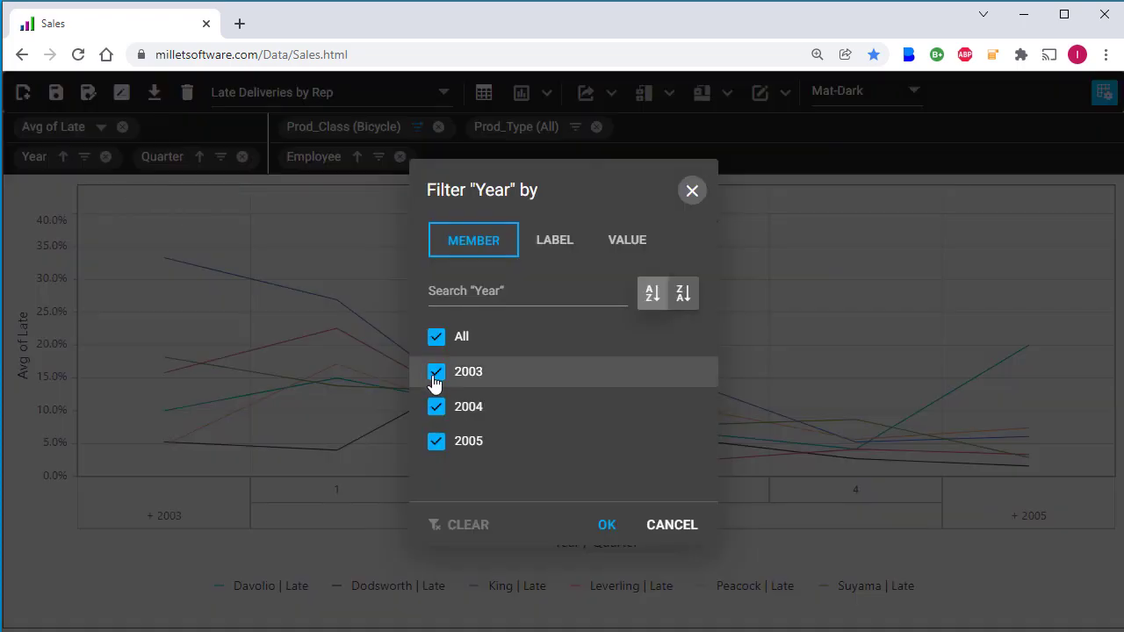
pyautogui.click(436, 374)
pyautogui.click(437, 442)
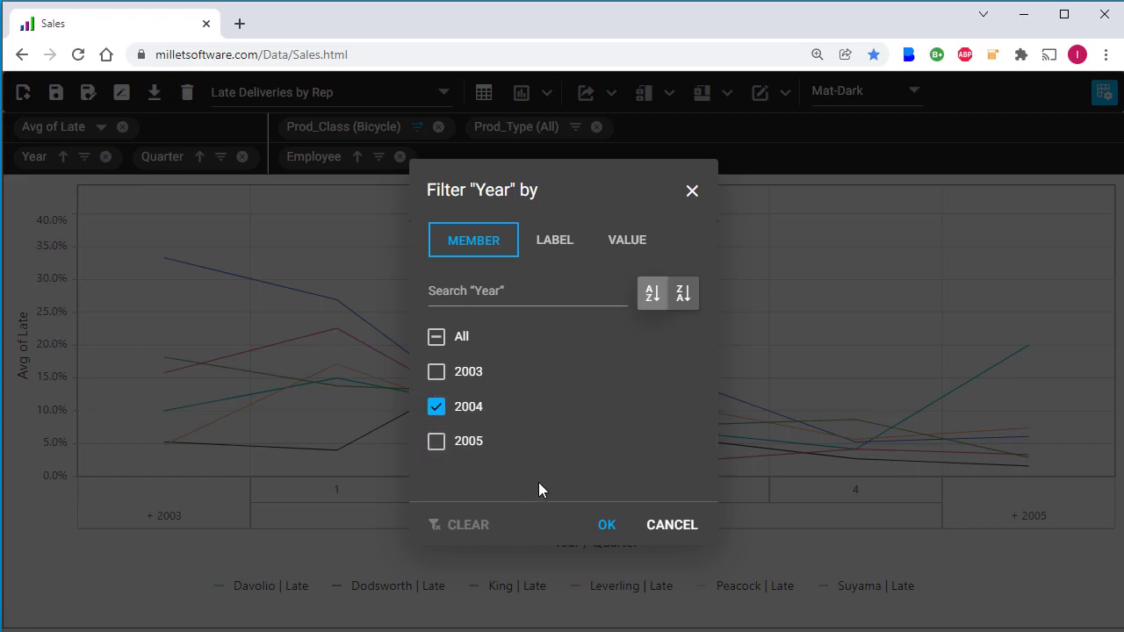
pyautogui.click(601, 525)
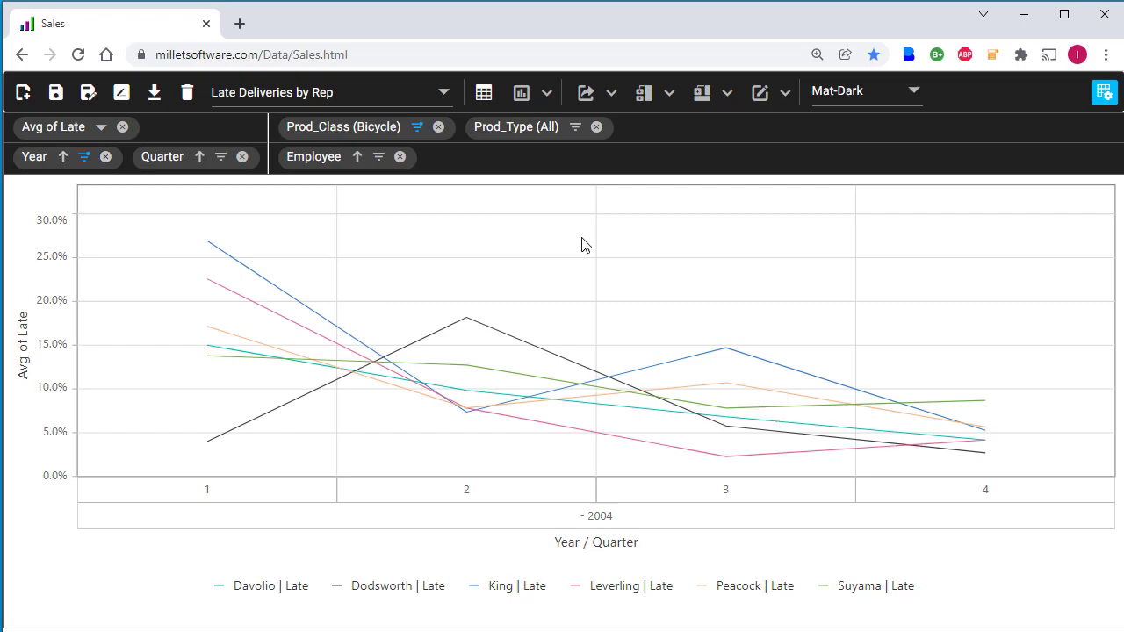
# Step: Hide Davolio, Dodsworth, Peacock and Suyama, leaving only King and Leverling lines
pyautogui.moveTo(718, 358)
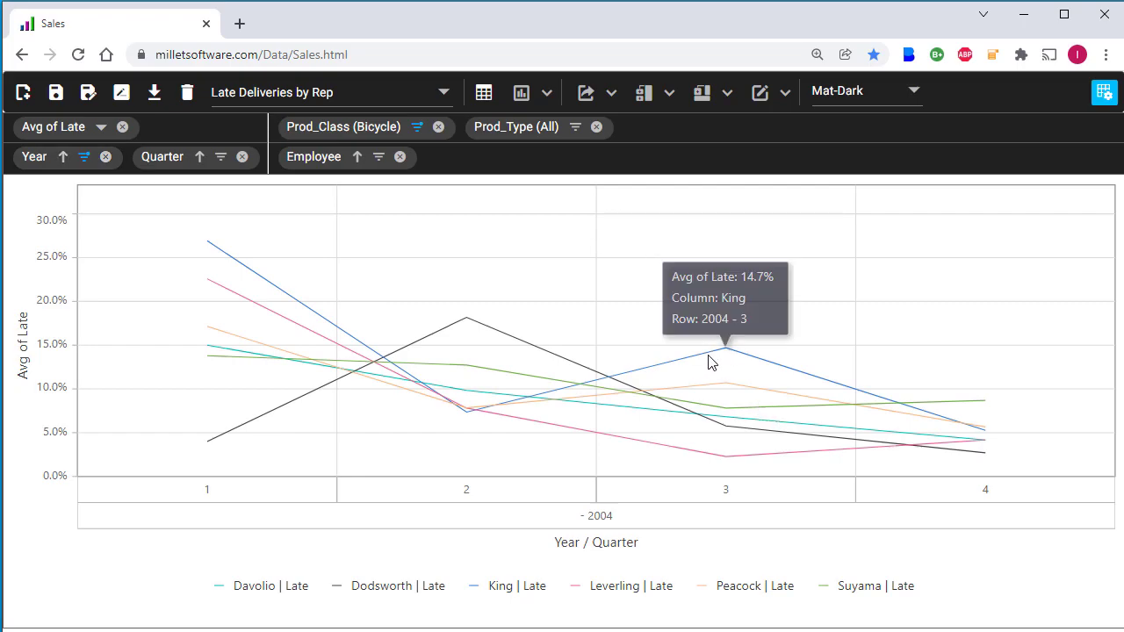
pyautogui.moveTo(726, 463)
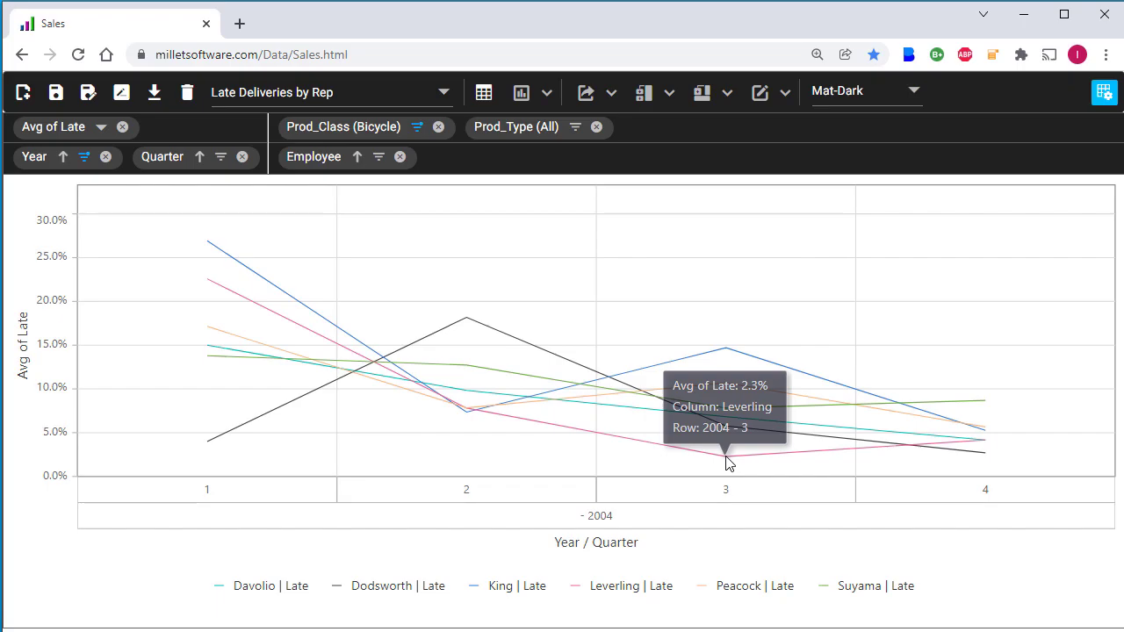
pyautogui.click(248, 587)
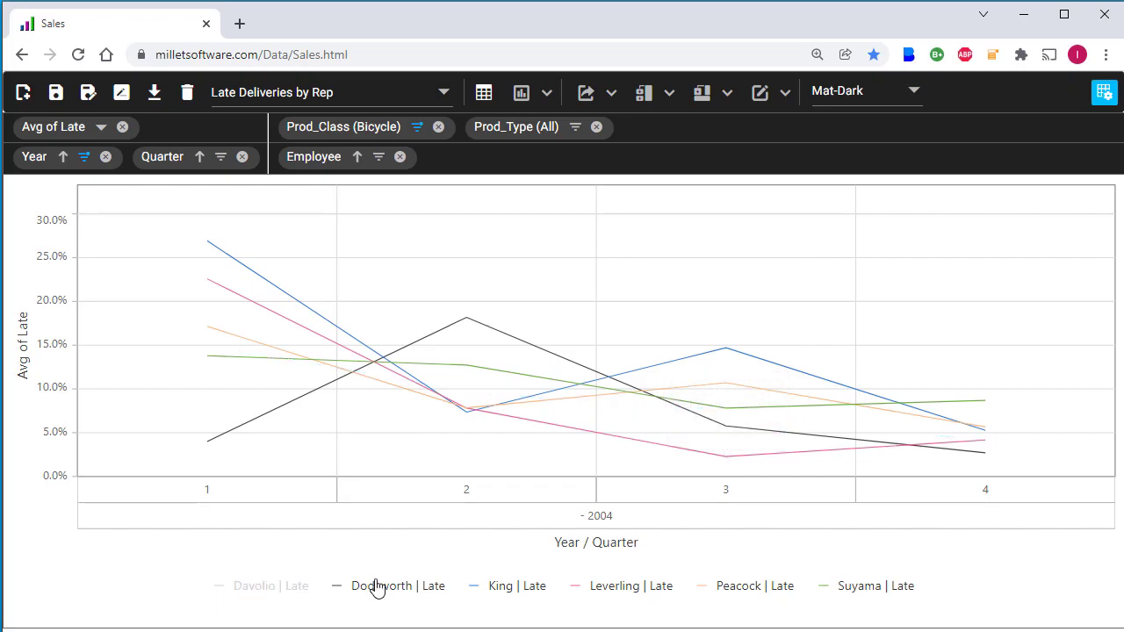
pyautogui.click(376, 586)
pyautogui.click(738, 585)
pyautogui.click(859, 587)
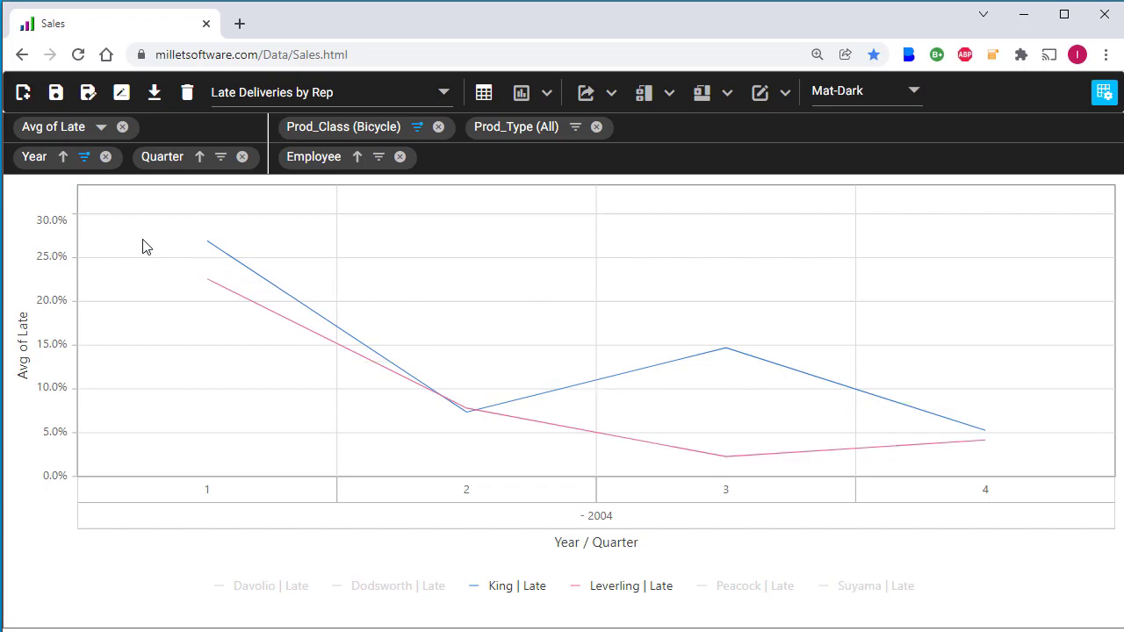
# Step: Save the layout, then inspect MilletSoftwarePivotTable_Sales_Reports in DevTools local storage, expanding item 0
pyautogui.click(56, 92)
pyautogui.click(717, 171)
pyautogui.press('F12')
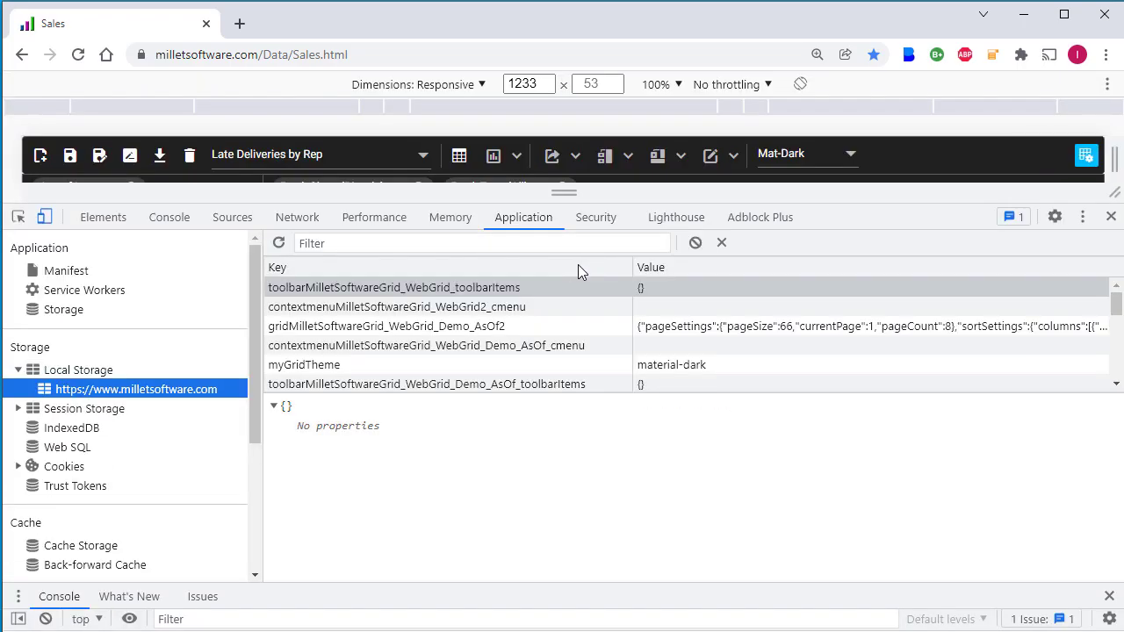
pyautogui.scroll(-2, 430, 326)
pyautogui.click(431, 327)
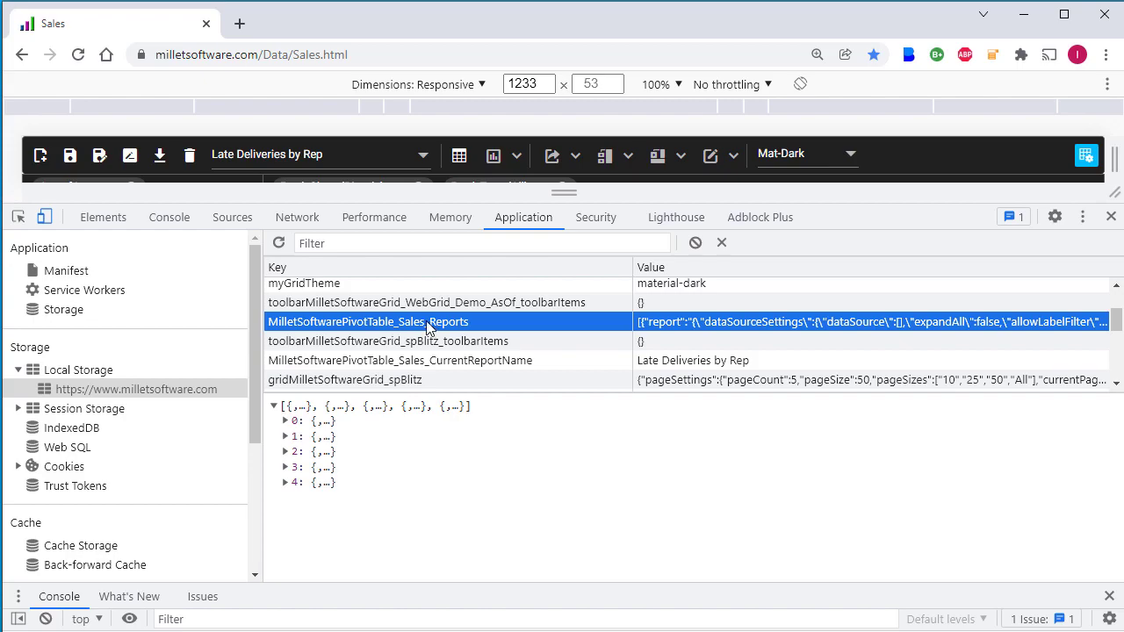
pyautogui.click(286, 421)
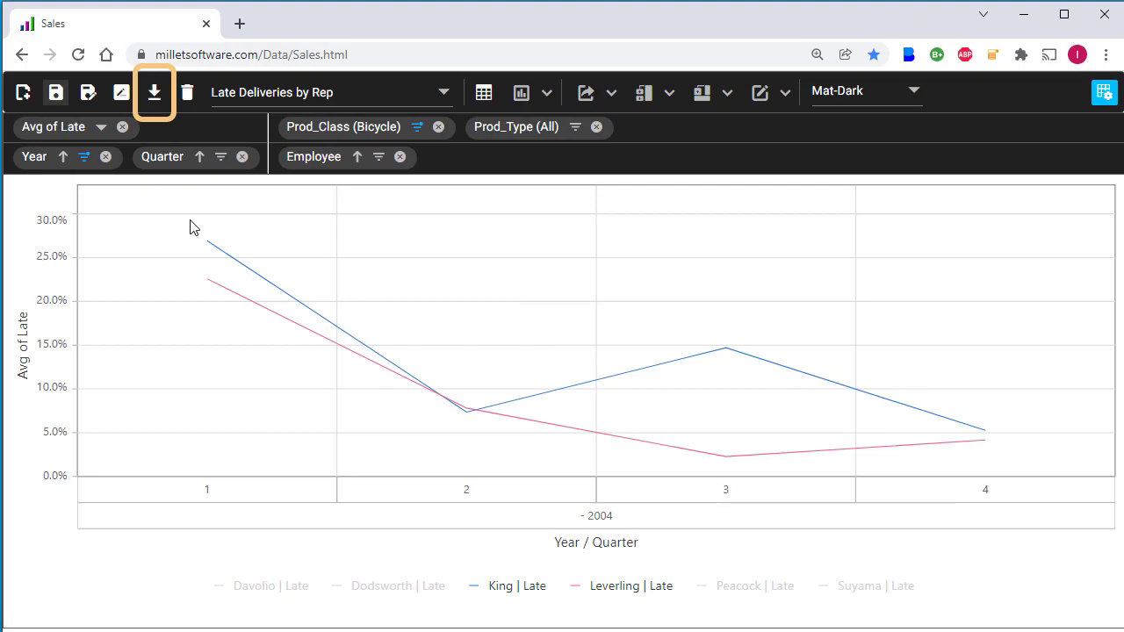
# Step: Download the report layouts as Sales_Reports (1).js and show its JSON as a tree of reports 0–4
pyautogui.click(151, 102)
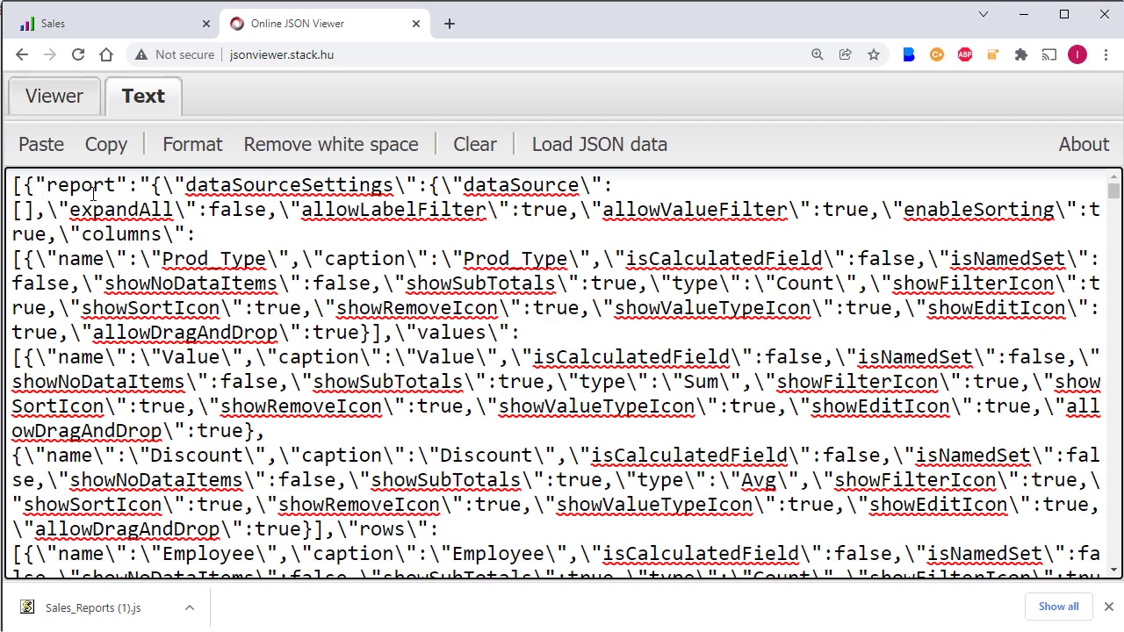
pyautogui.click(61, 102)
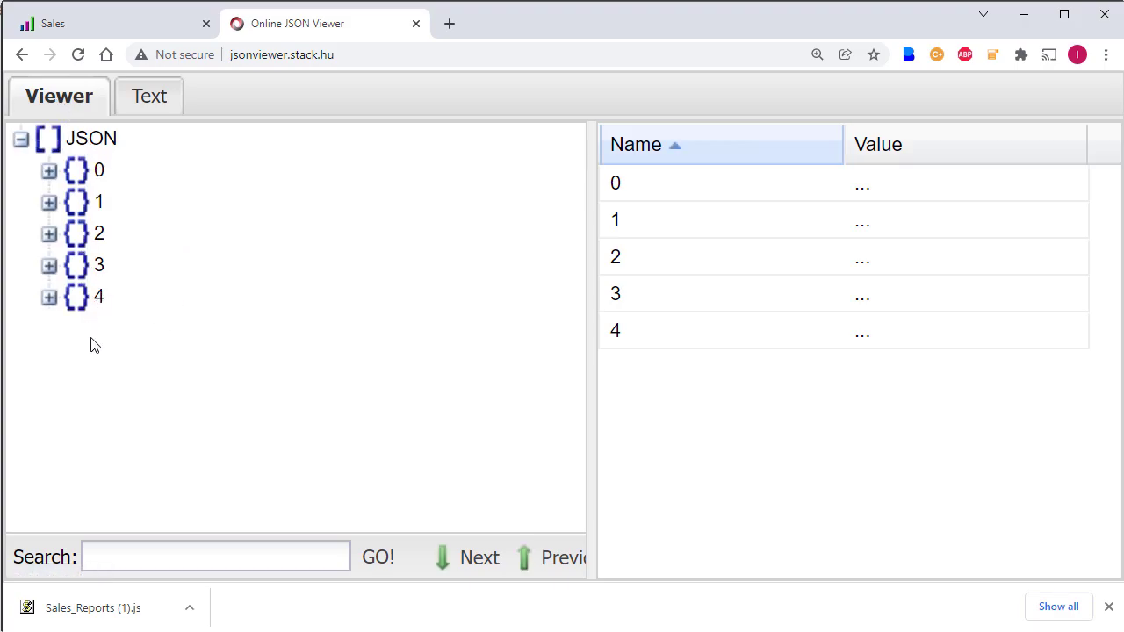
# Step: Paste the downloaded layouts into WebPivot_Sales, overwriting Sales_Reports.js (now 32 KB, 12/23/2021)
pyautogui.hotkey('alt', 'Tab')
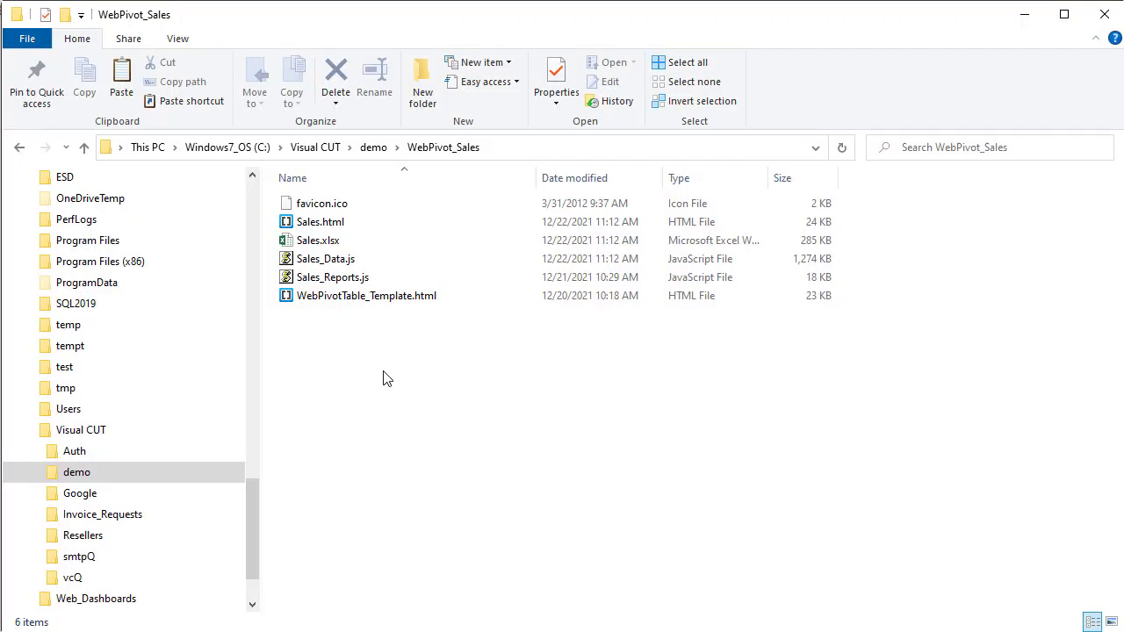
pyautogui.click(351, 287)
pyautogui.hotkey('ctrl', 'v')
pyautogui.click(509, 178)
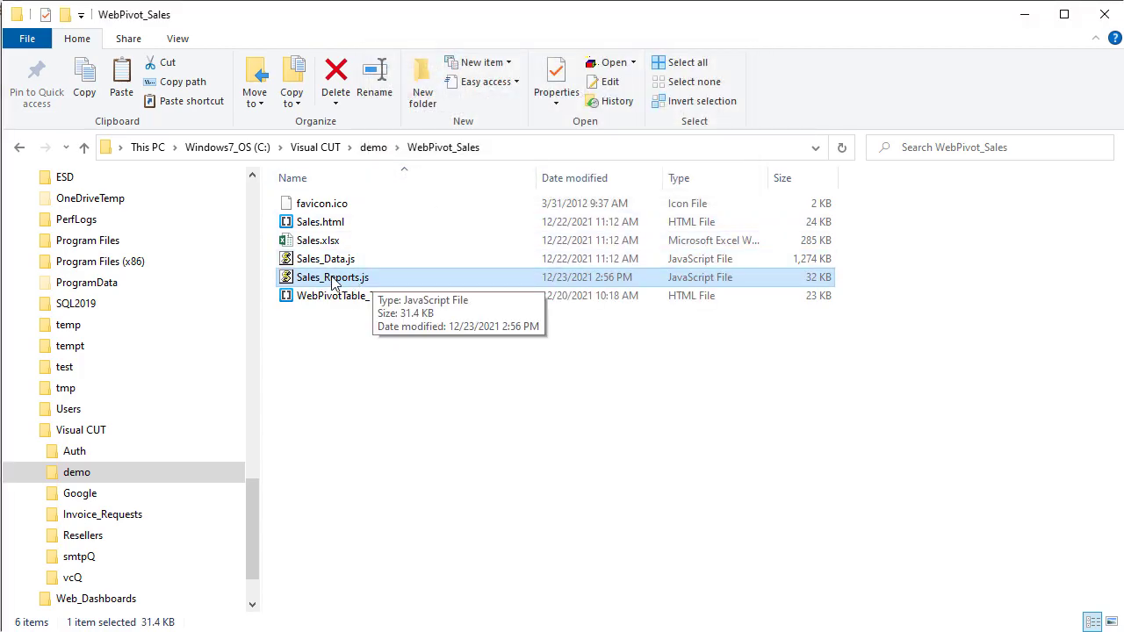